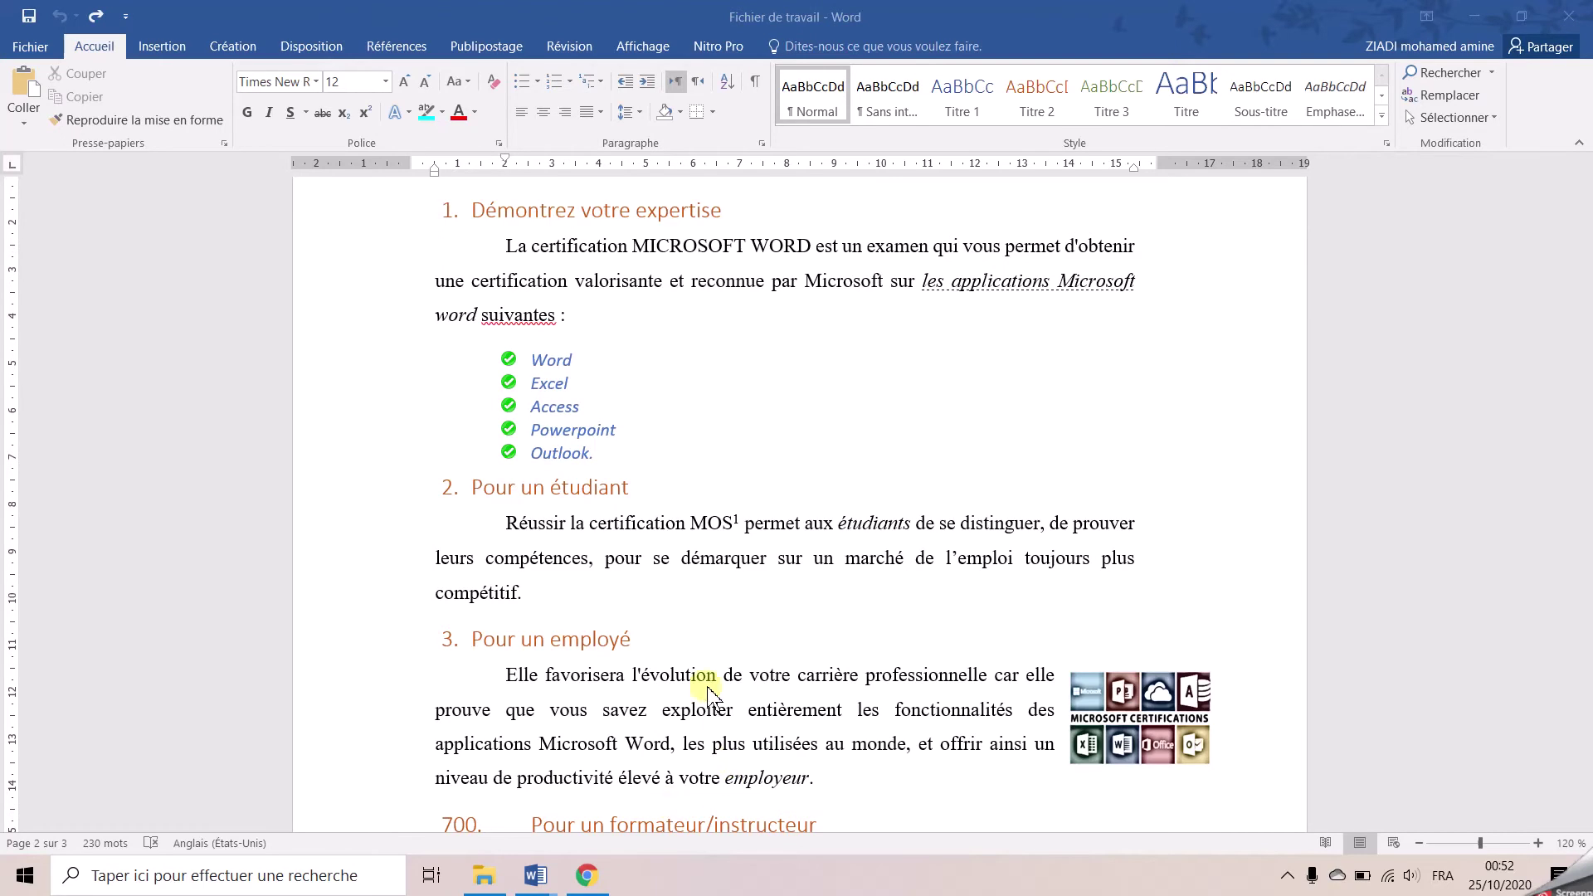
scroll(689, 643, down, 5)
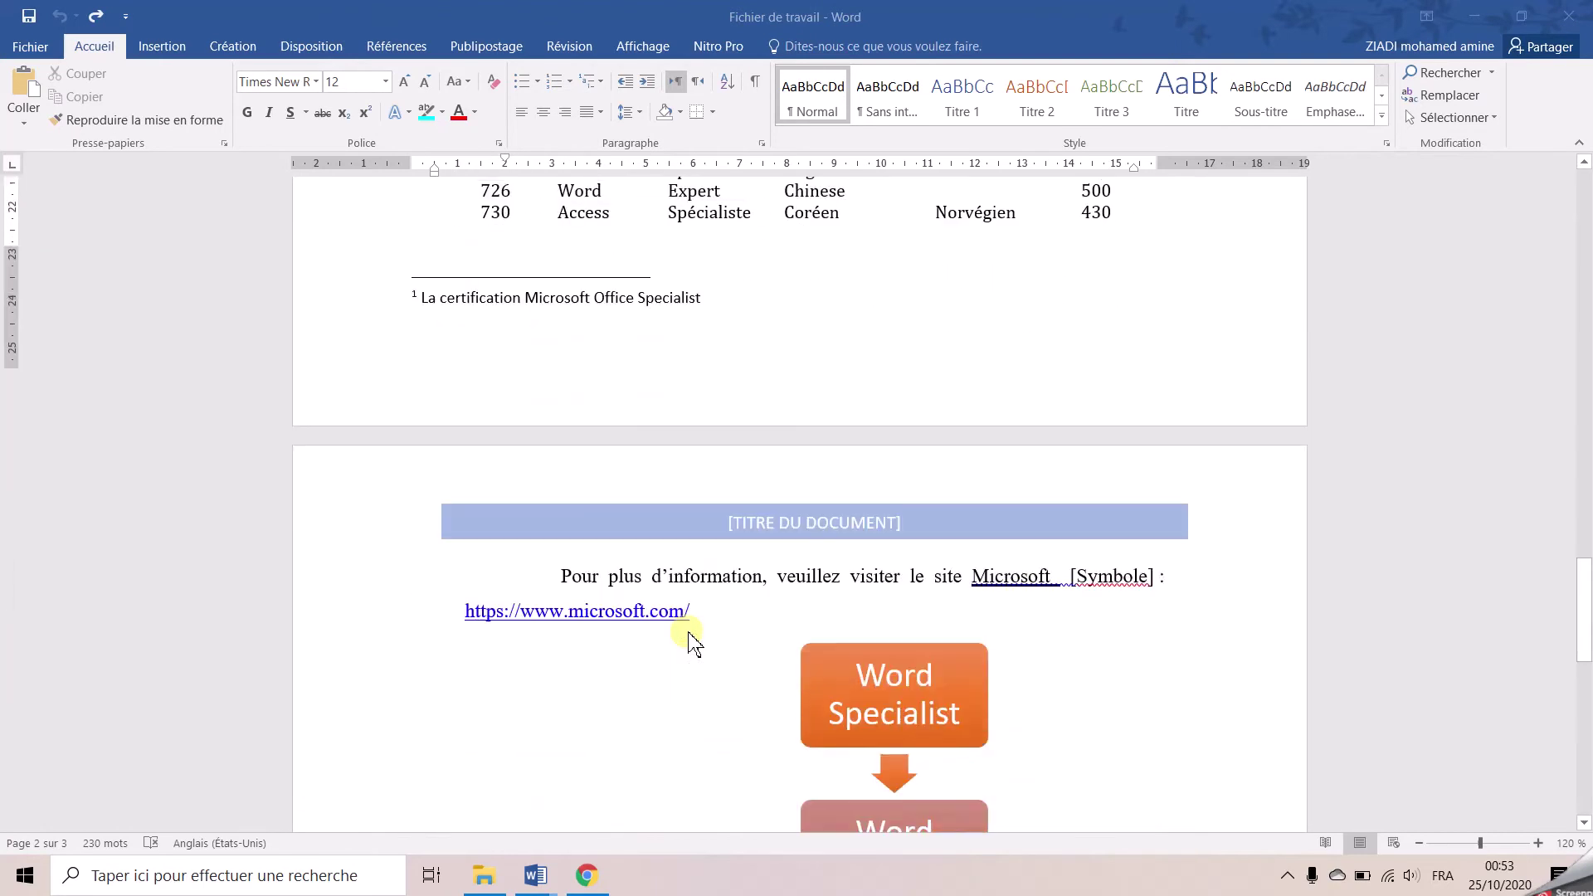
Apply the Élevé style to the 'Pour plus d'information' paragraph and its Microsoft web address
drag(553, 398, 624, 425)
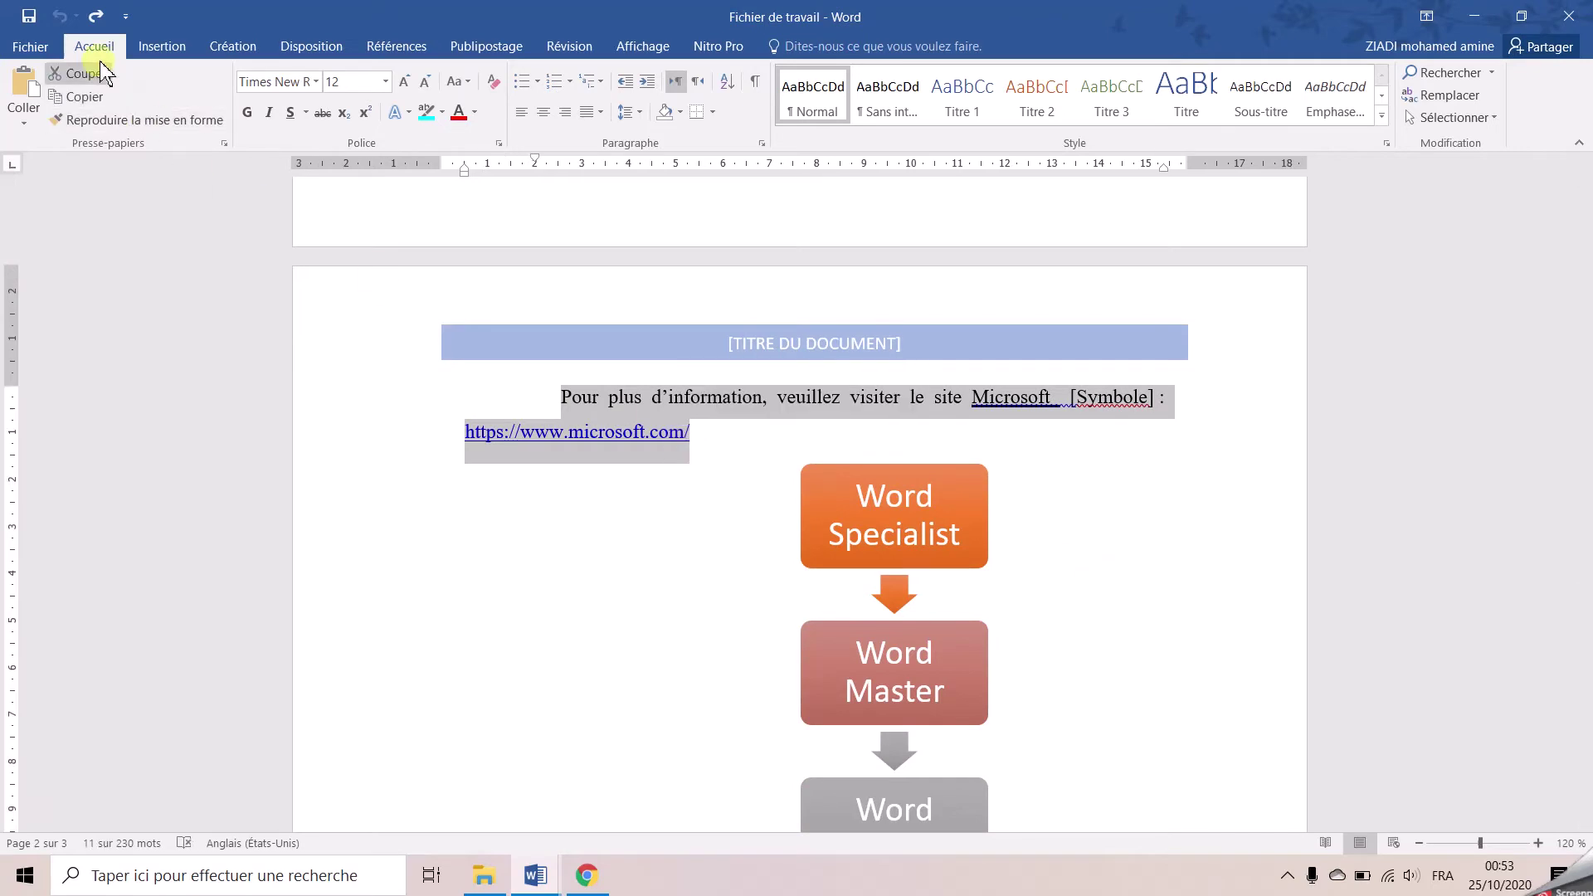
click(1382, 117)
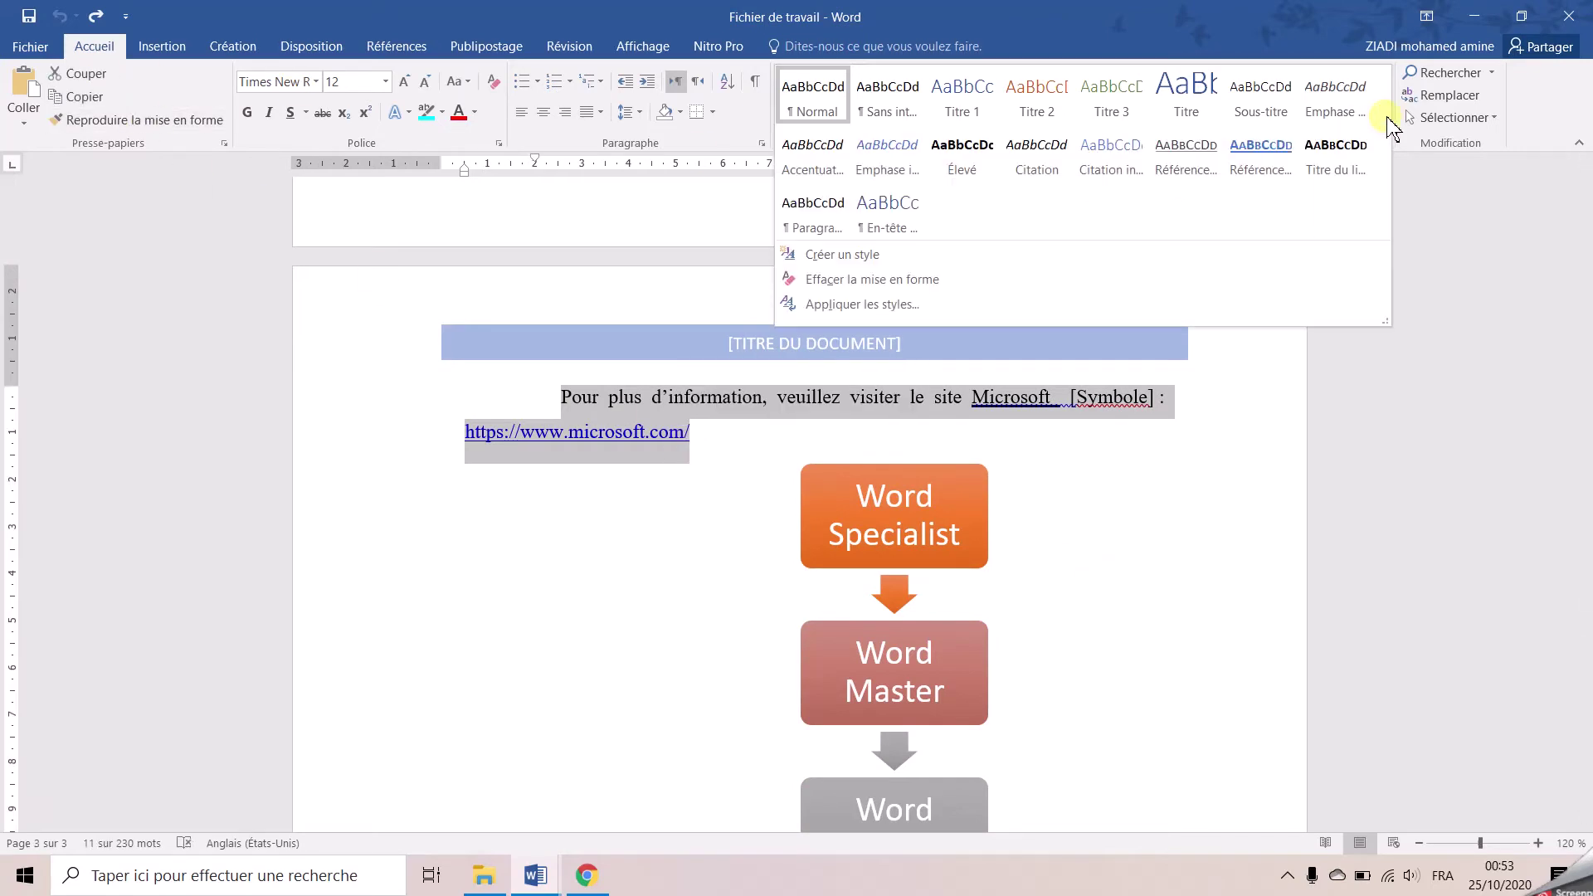
click(977, 162)
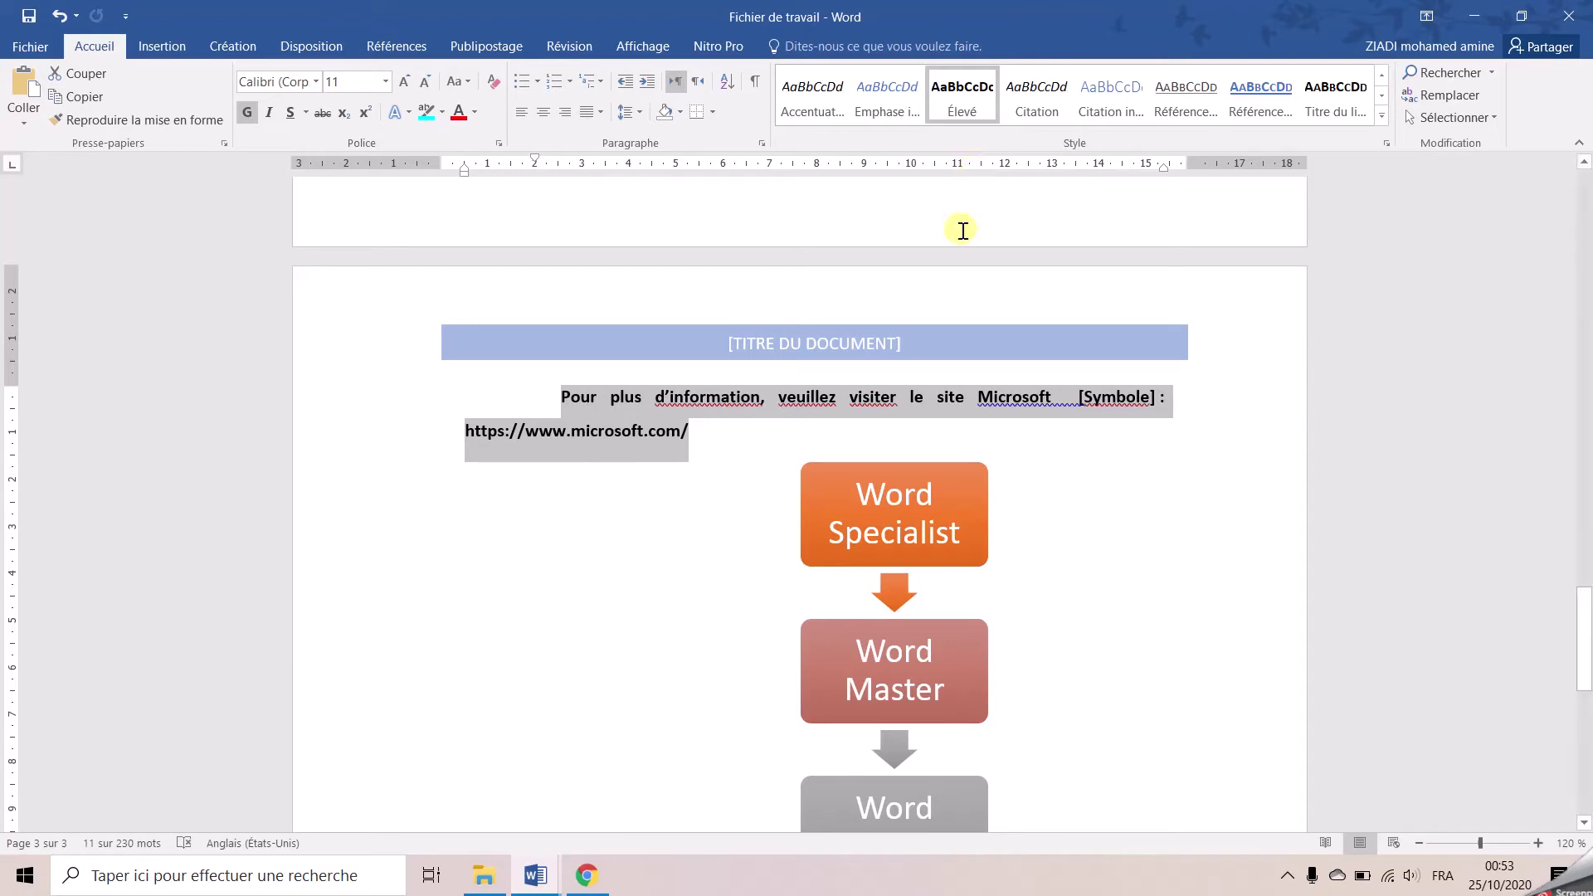
scroll(959, 274, down, 5)
scroll(960, 274, up, 8)
scroll(699, 300, up, 3)
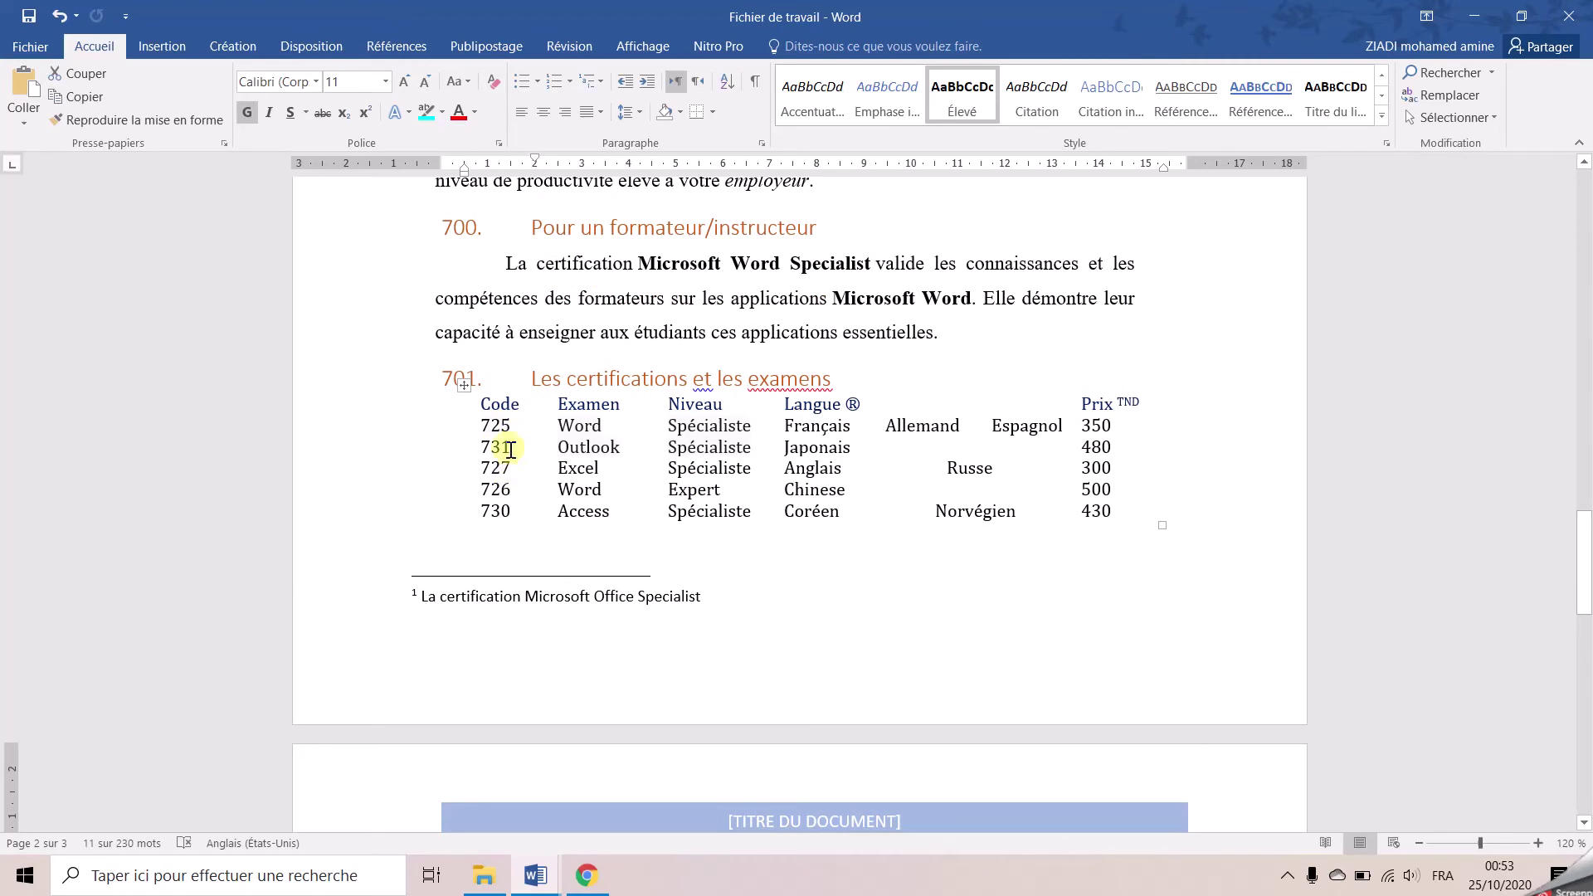
Sort the certifications table rows by Code, ascending, giving 725, 726, 727, 730, 731
click(465, 386)
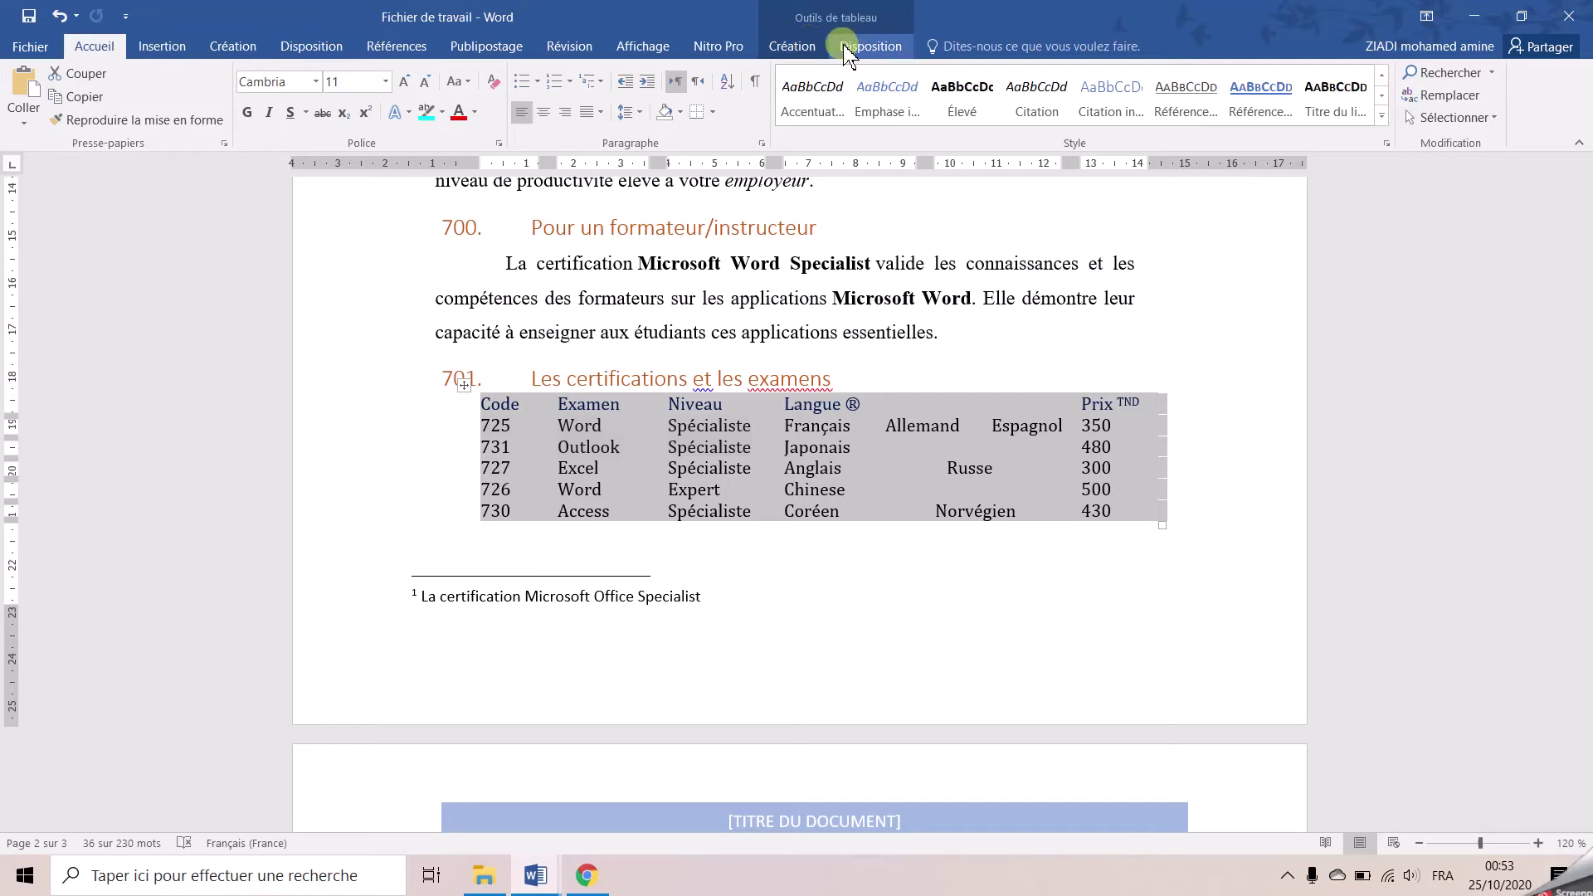
click(803, 48)
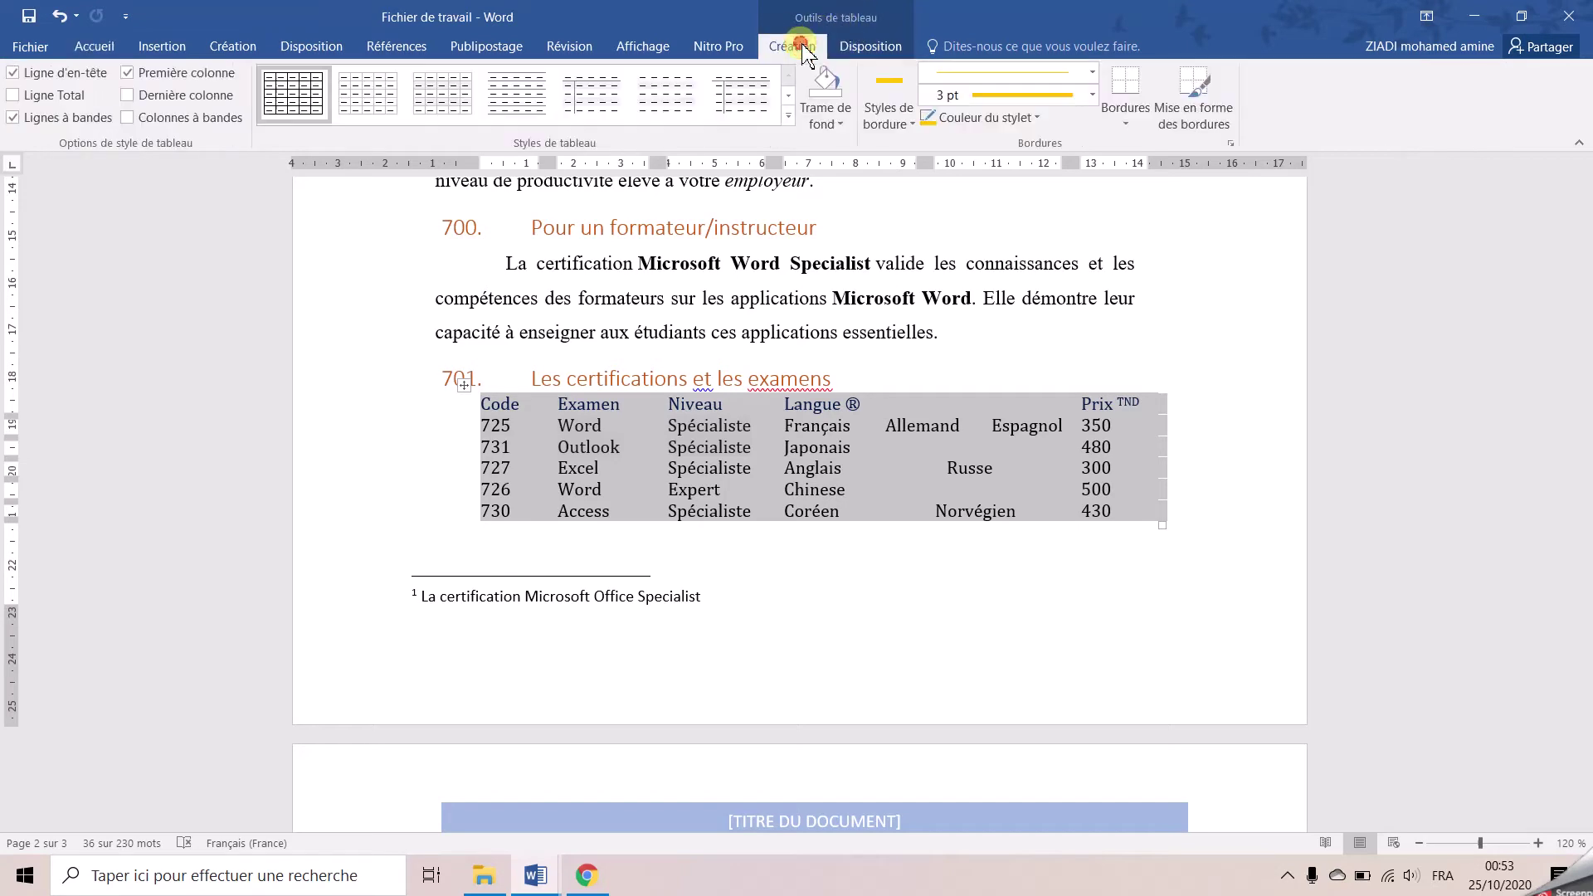
click(881, 47)
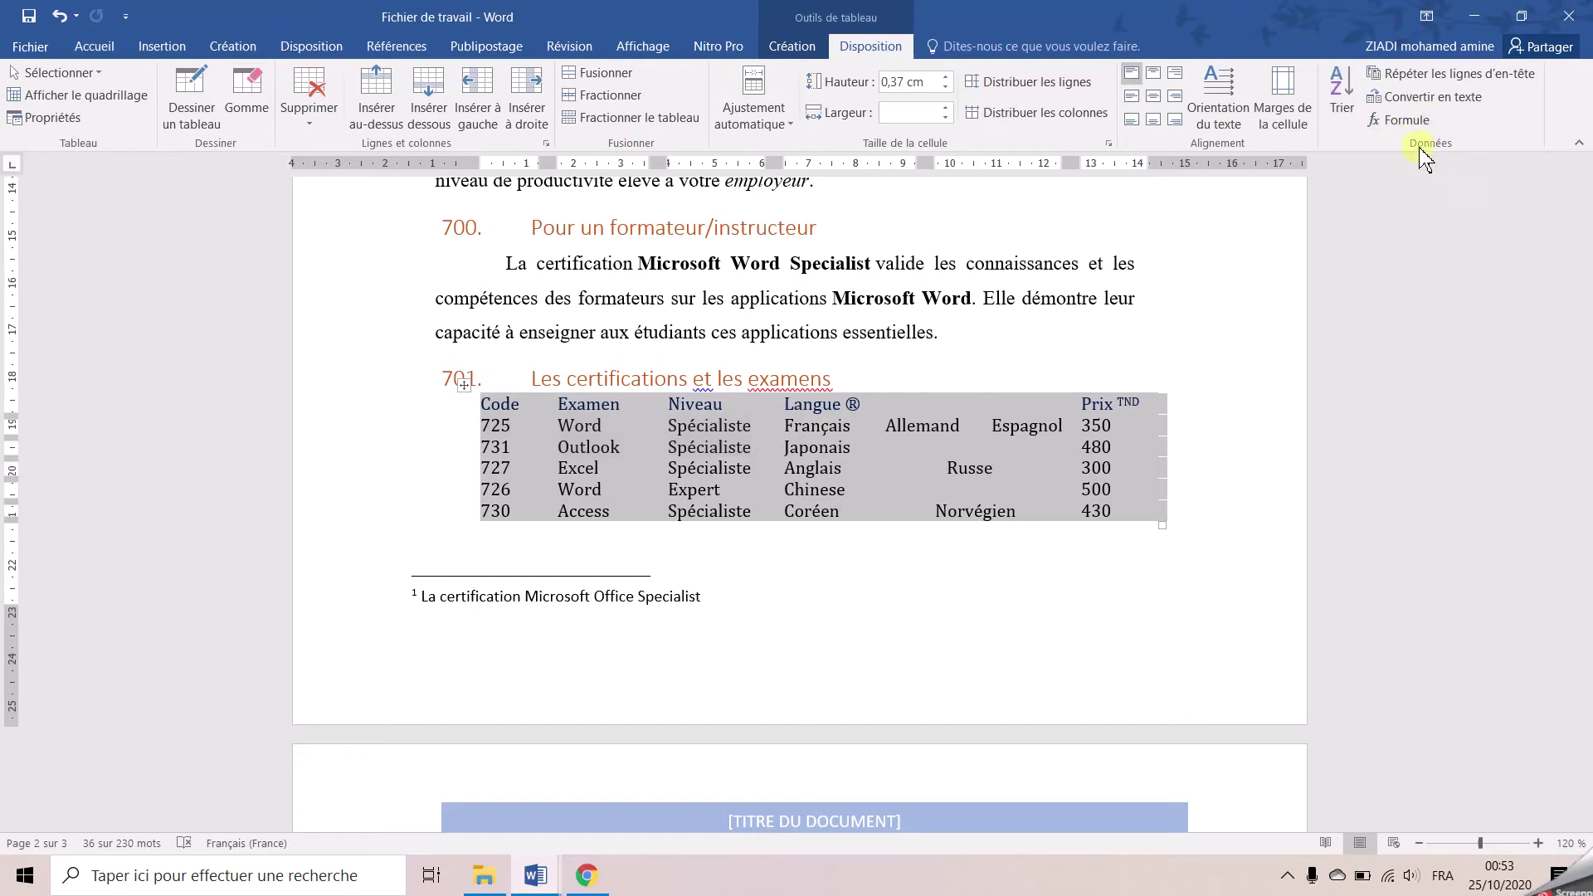
click(1342, 98)
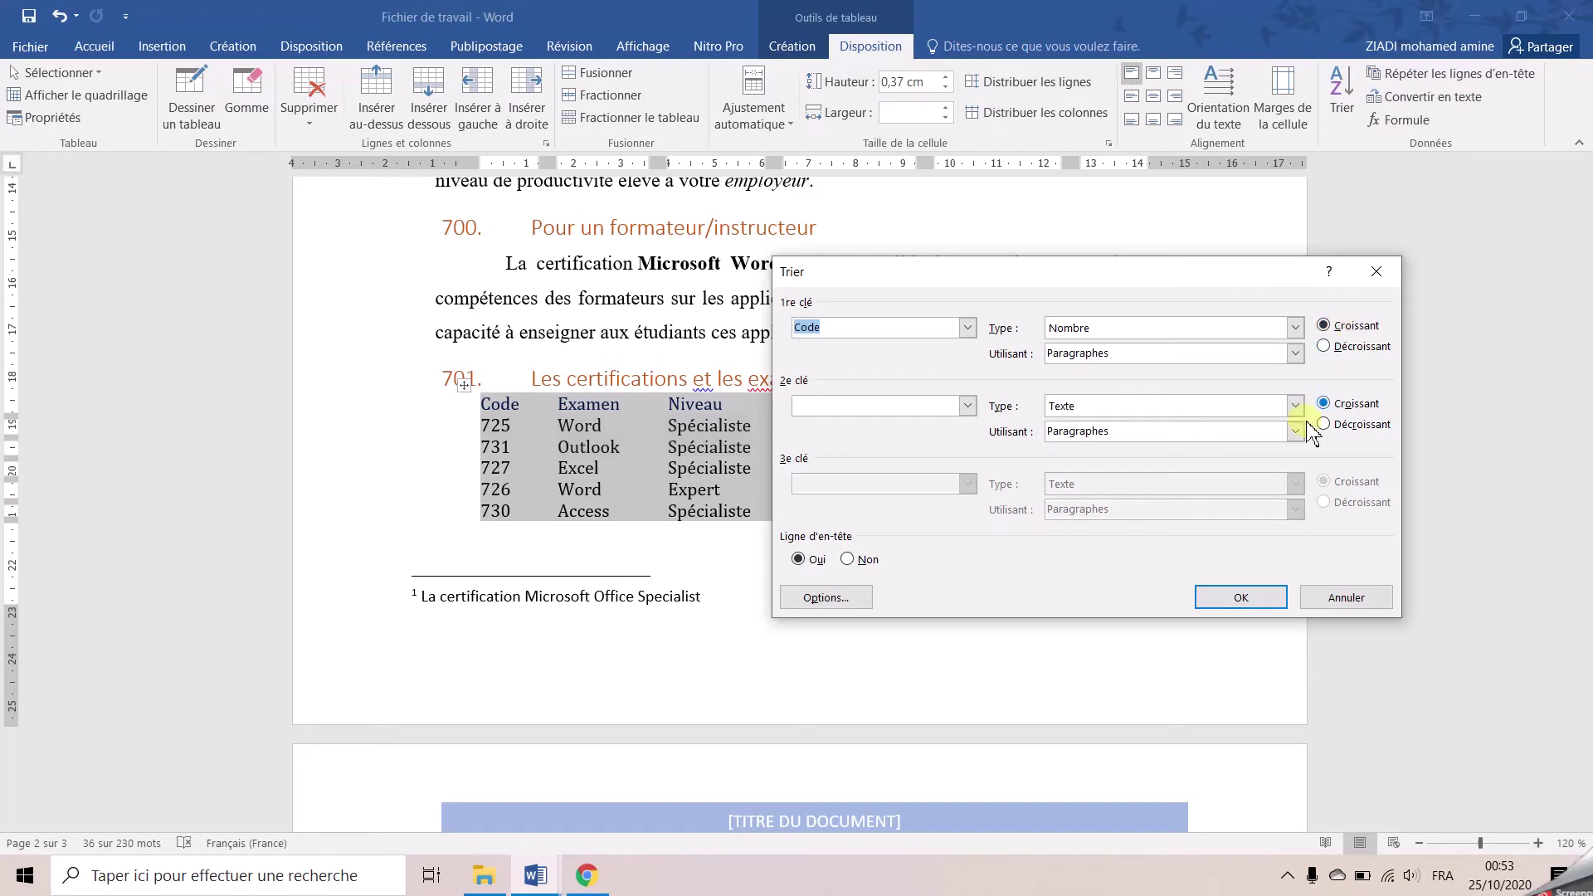
click(1257, 597)
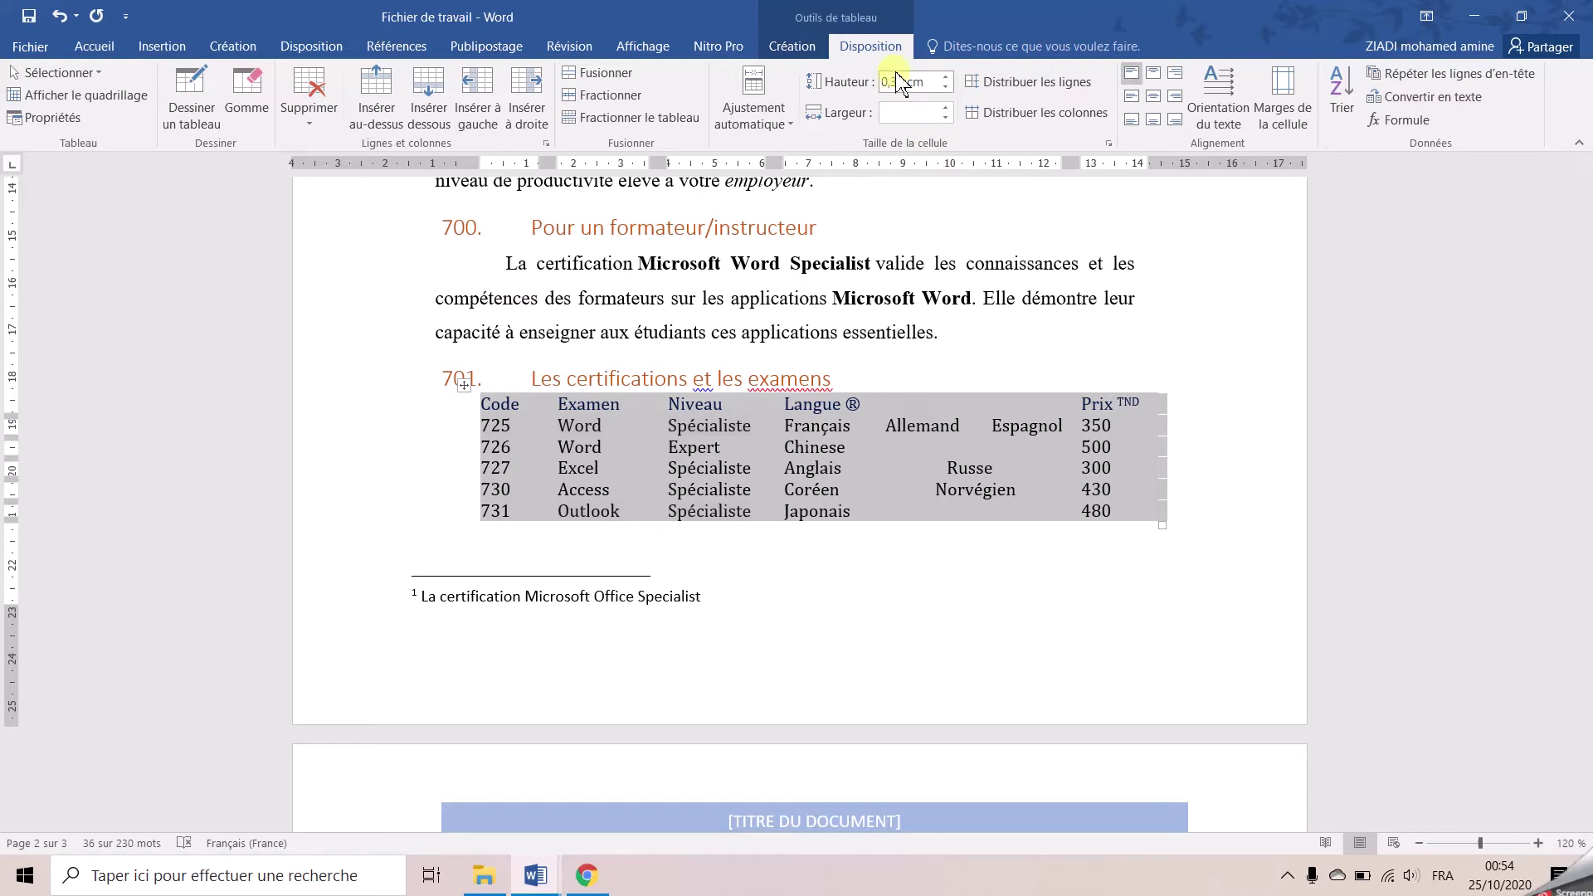
Give the certifications table a 2 ¼ pt light-blue outer box border
click(792, 45)
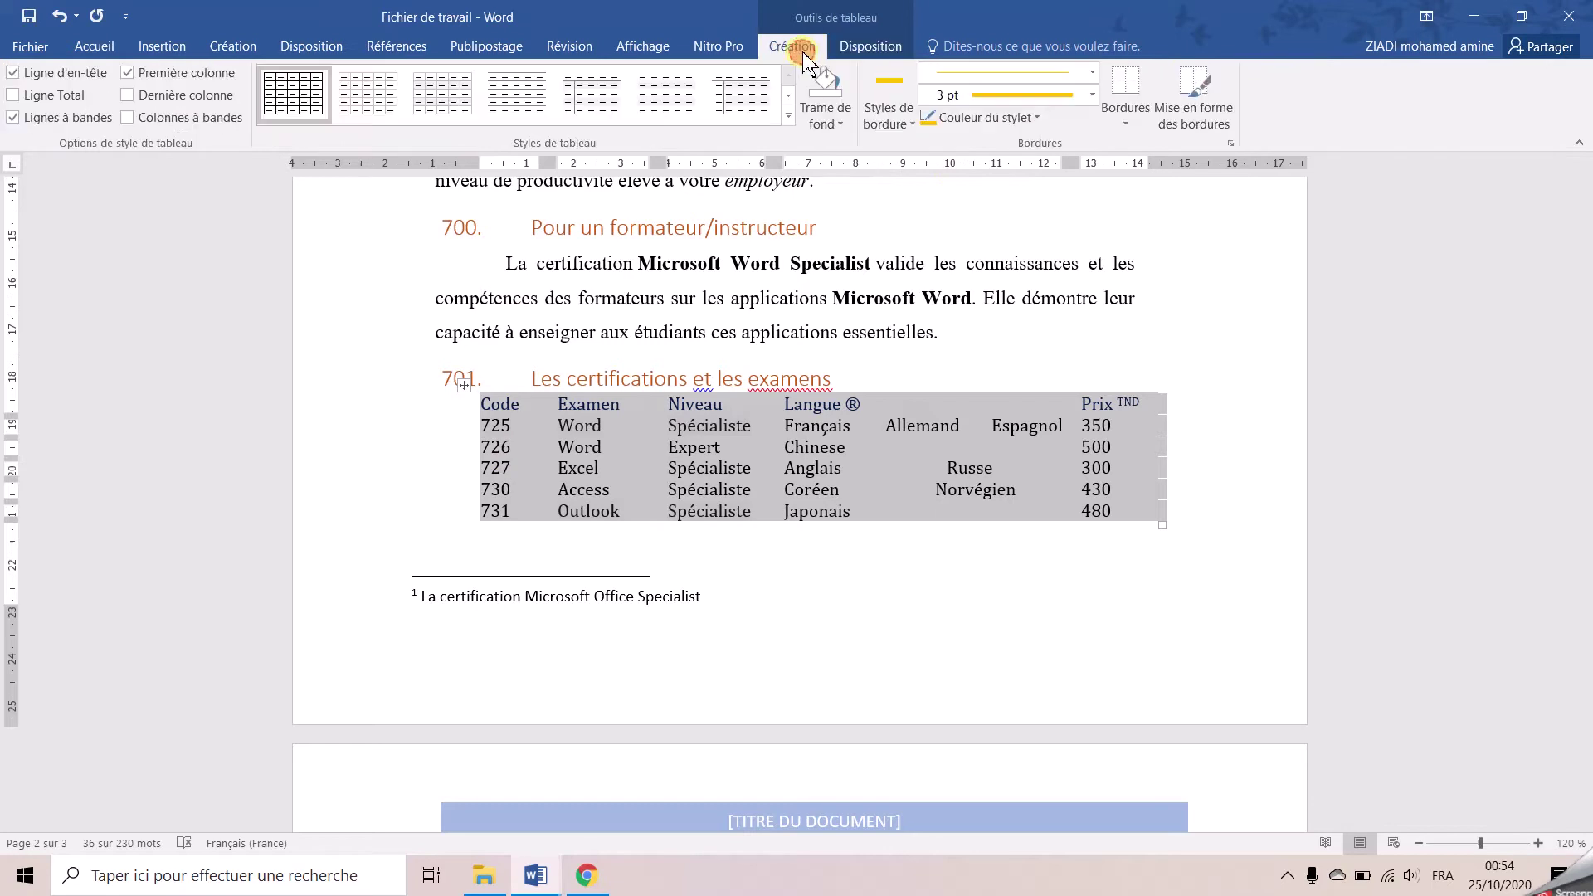
click(1125, 116)
click(1177, 506)
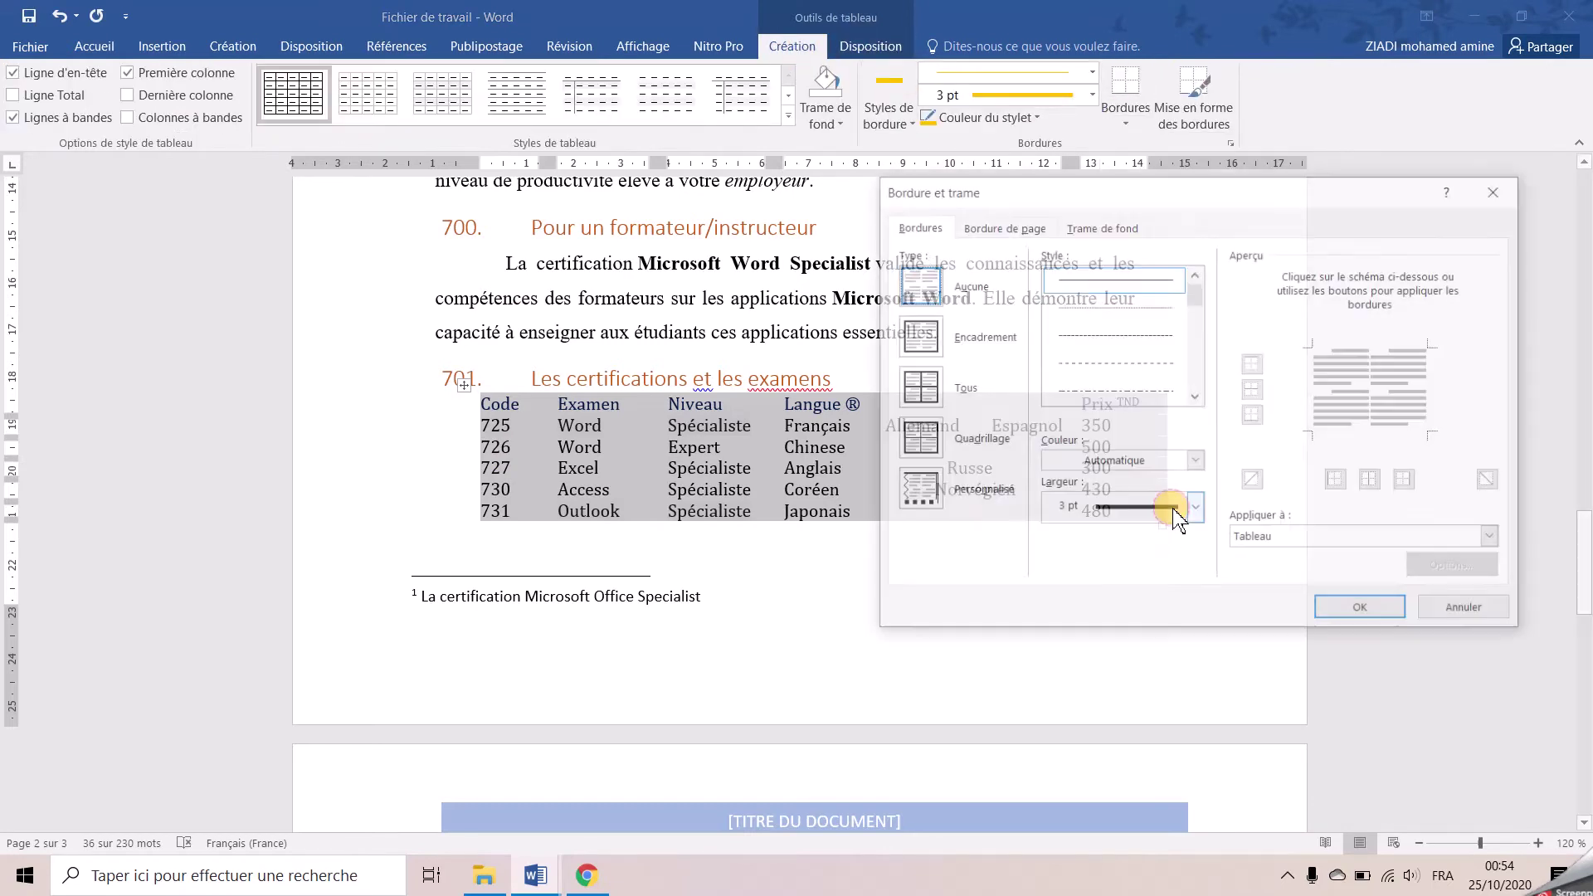
click(920, 334)
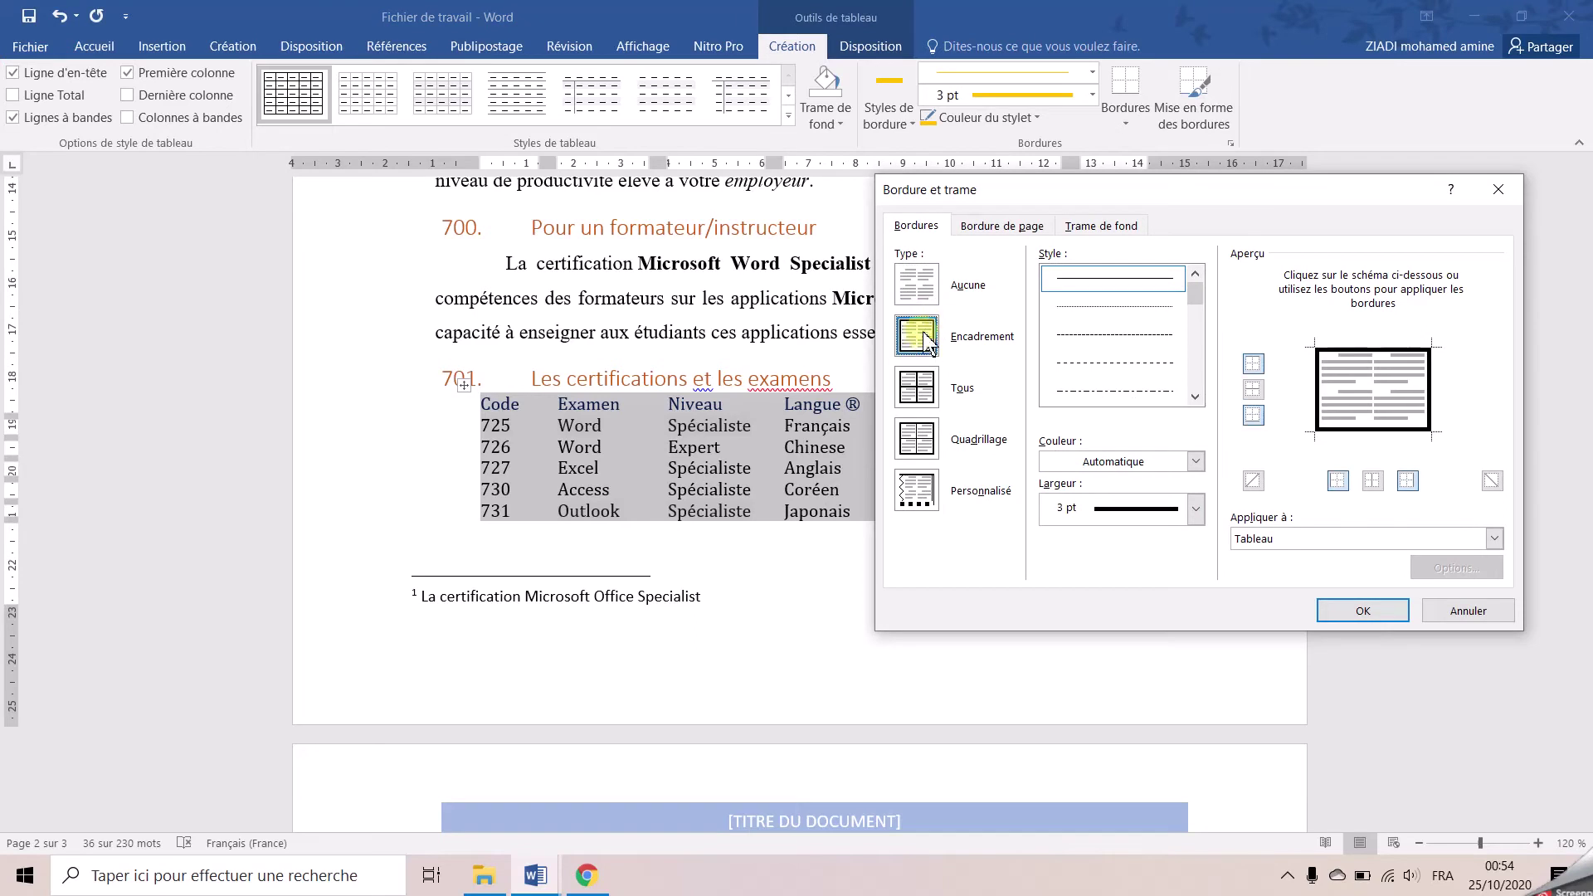
click(1111, 509)
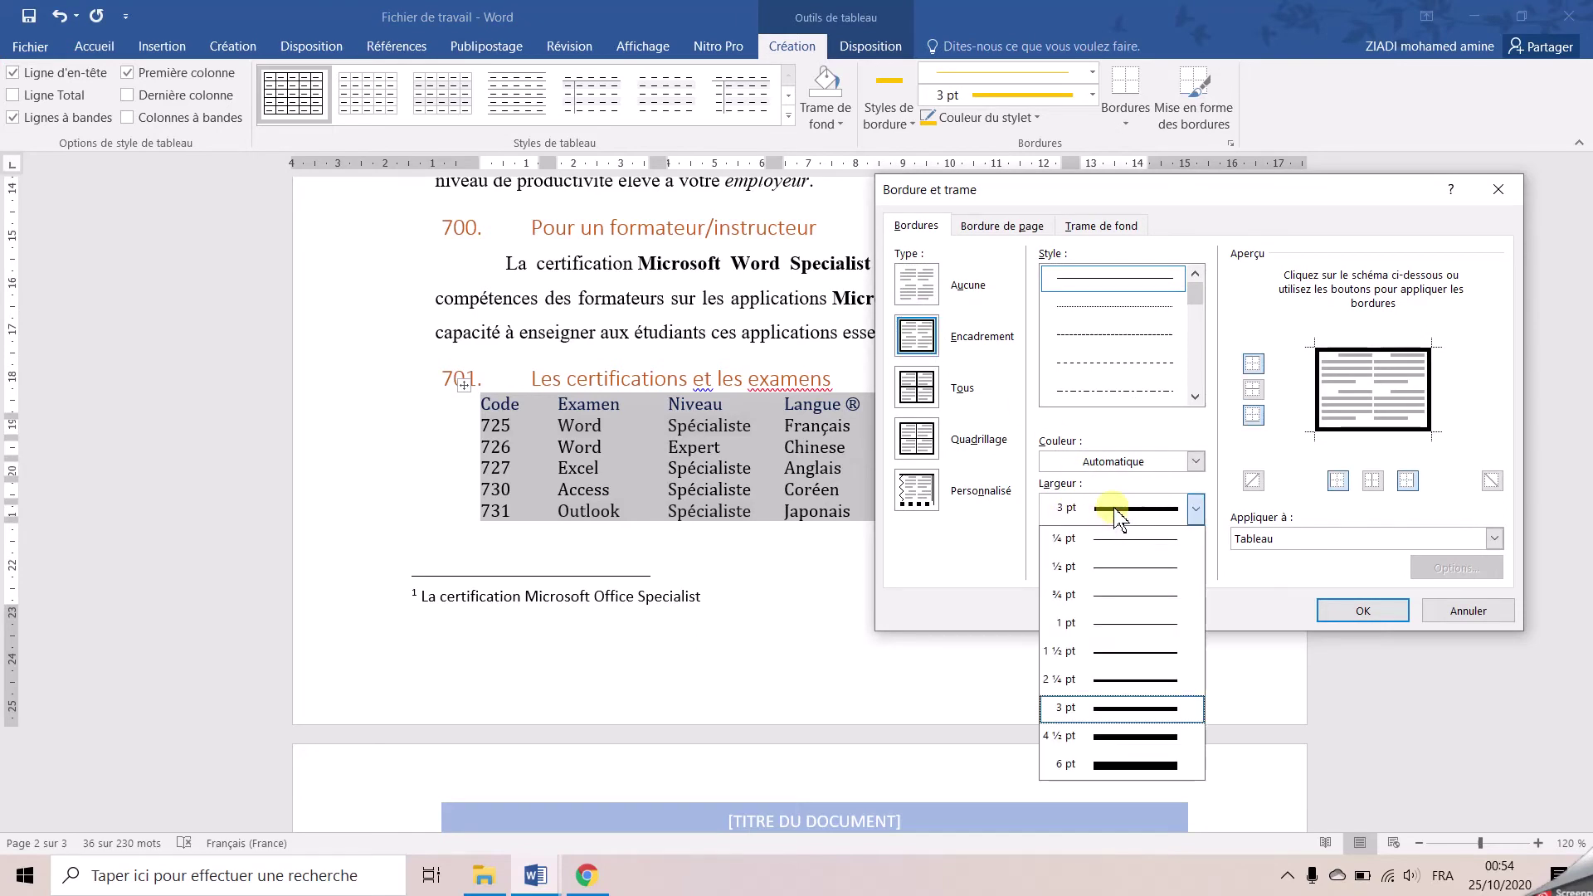
click(1112, 679)
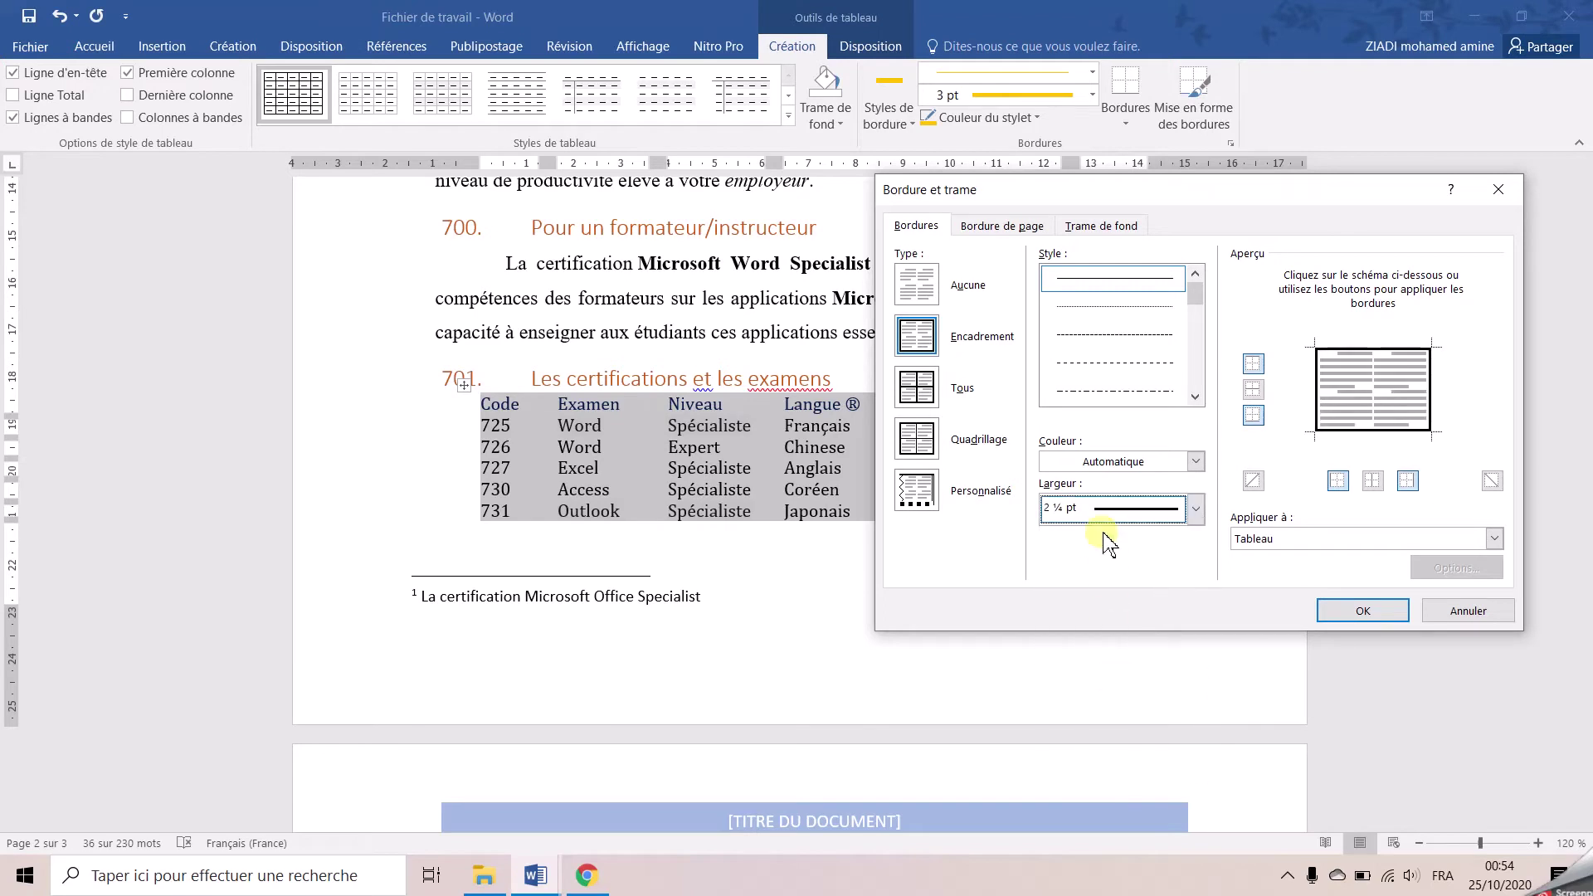
click(1159, 462)
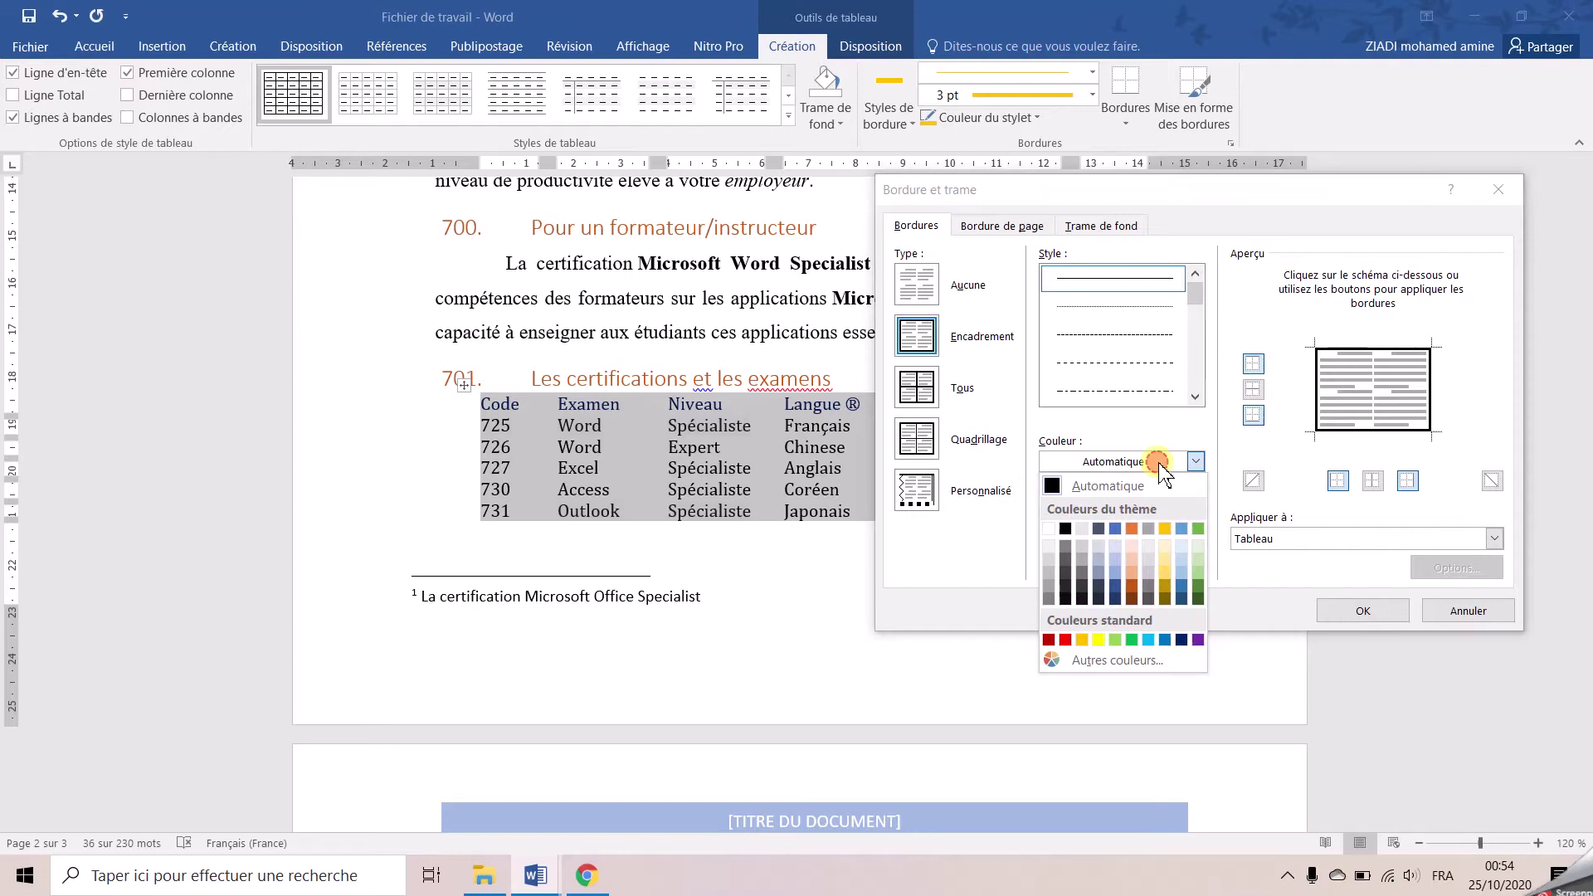
click(1148, 640)
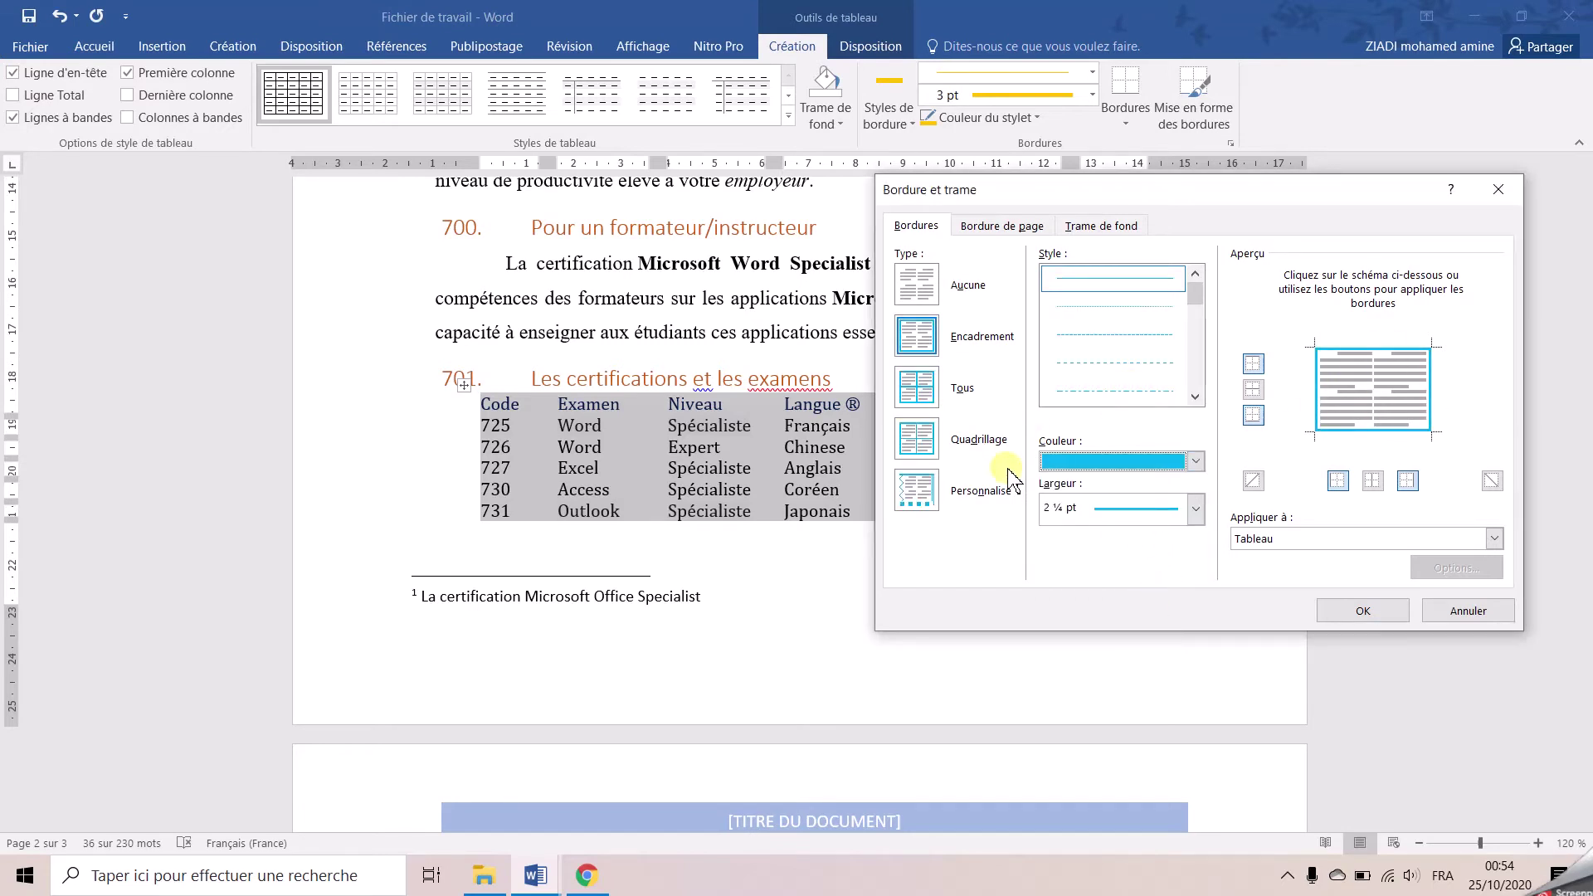
Switch to custom borders with a black solid line style, add inside lines, and apply to the table
click(925, 496)
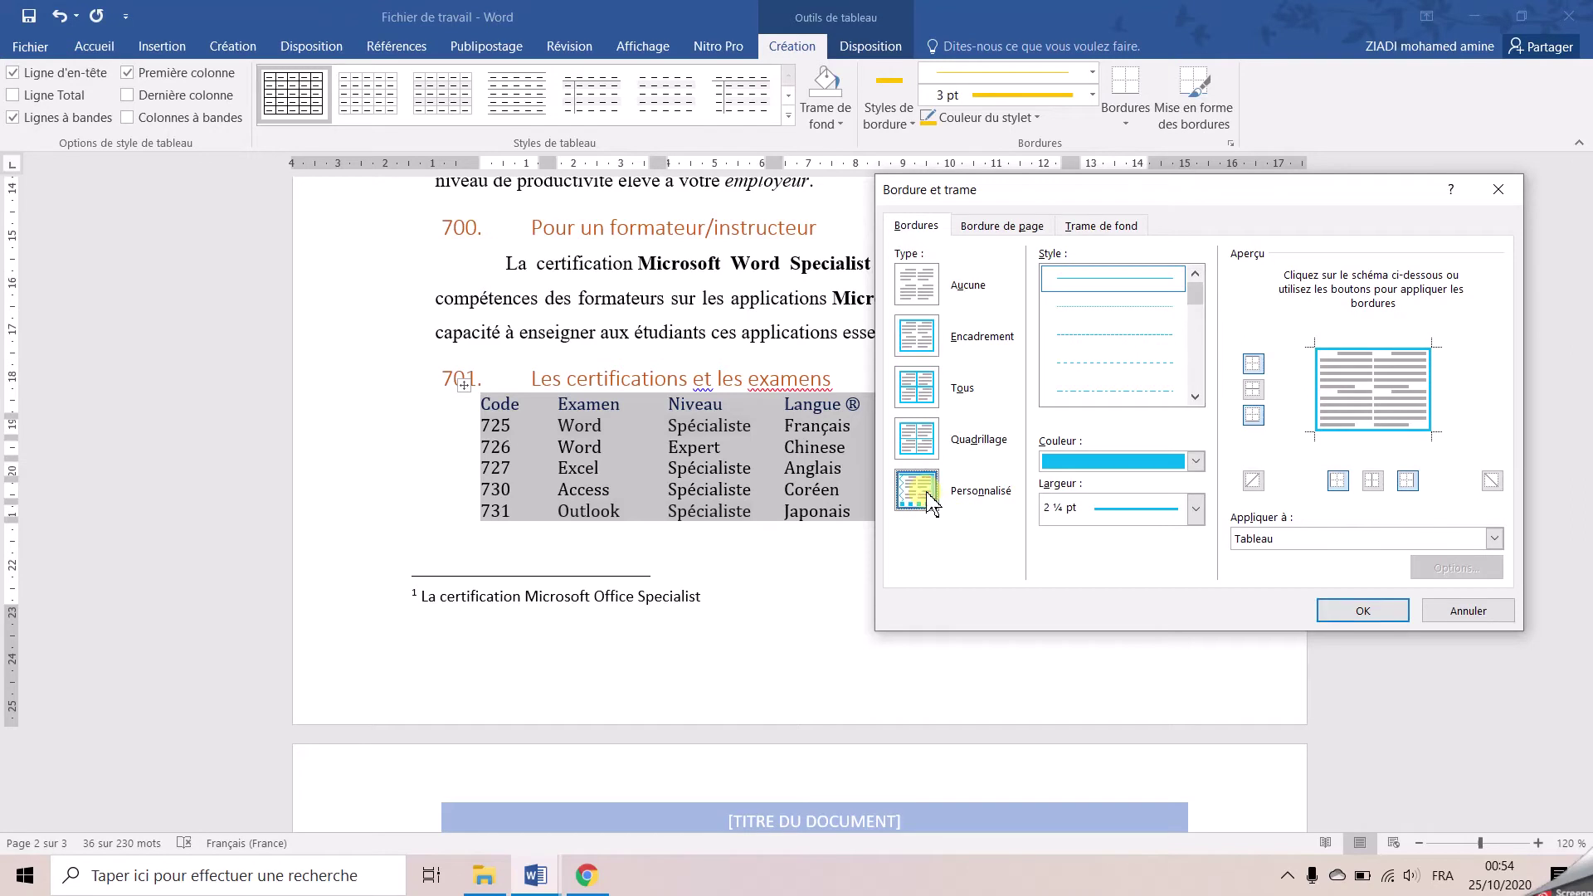
click(1195, 396)
click(1196, 395)
click(1195, 396)
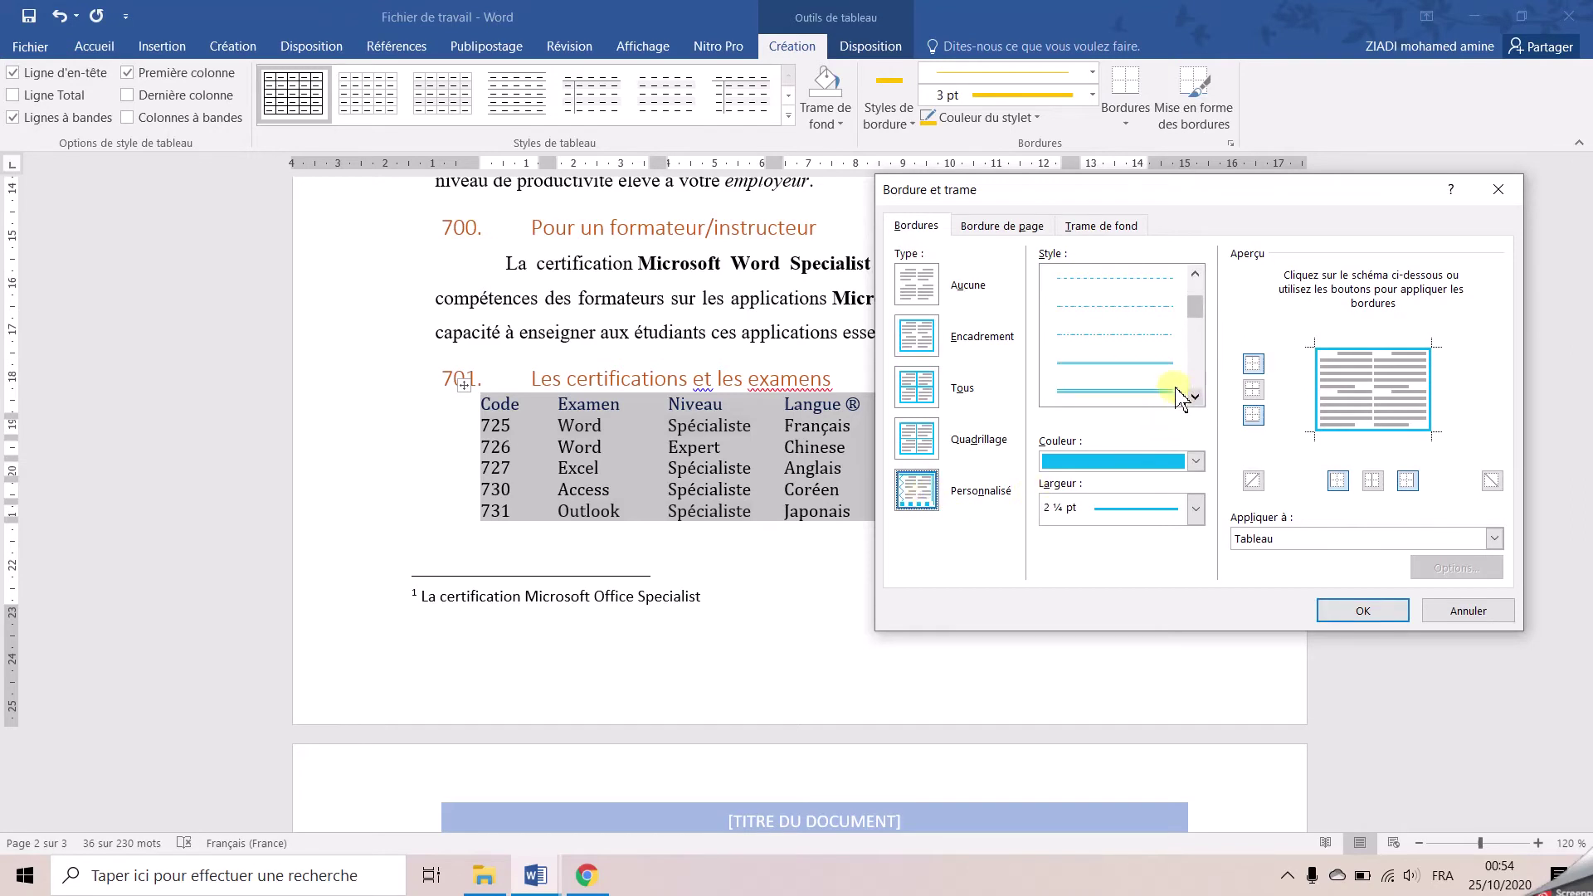
click(1129, 363)
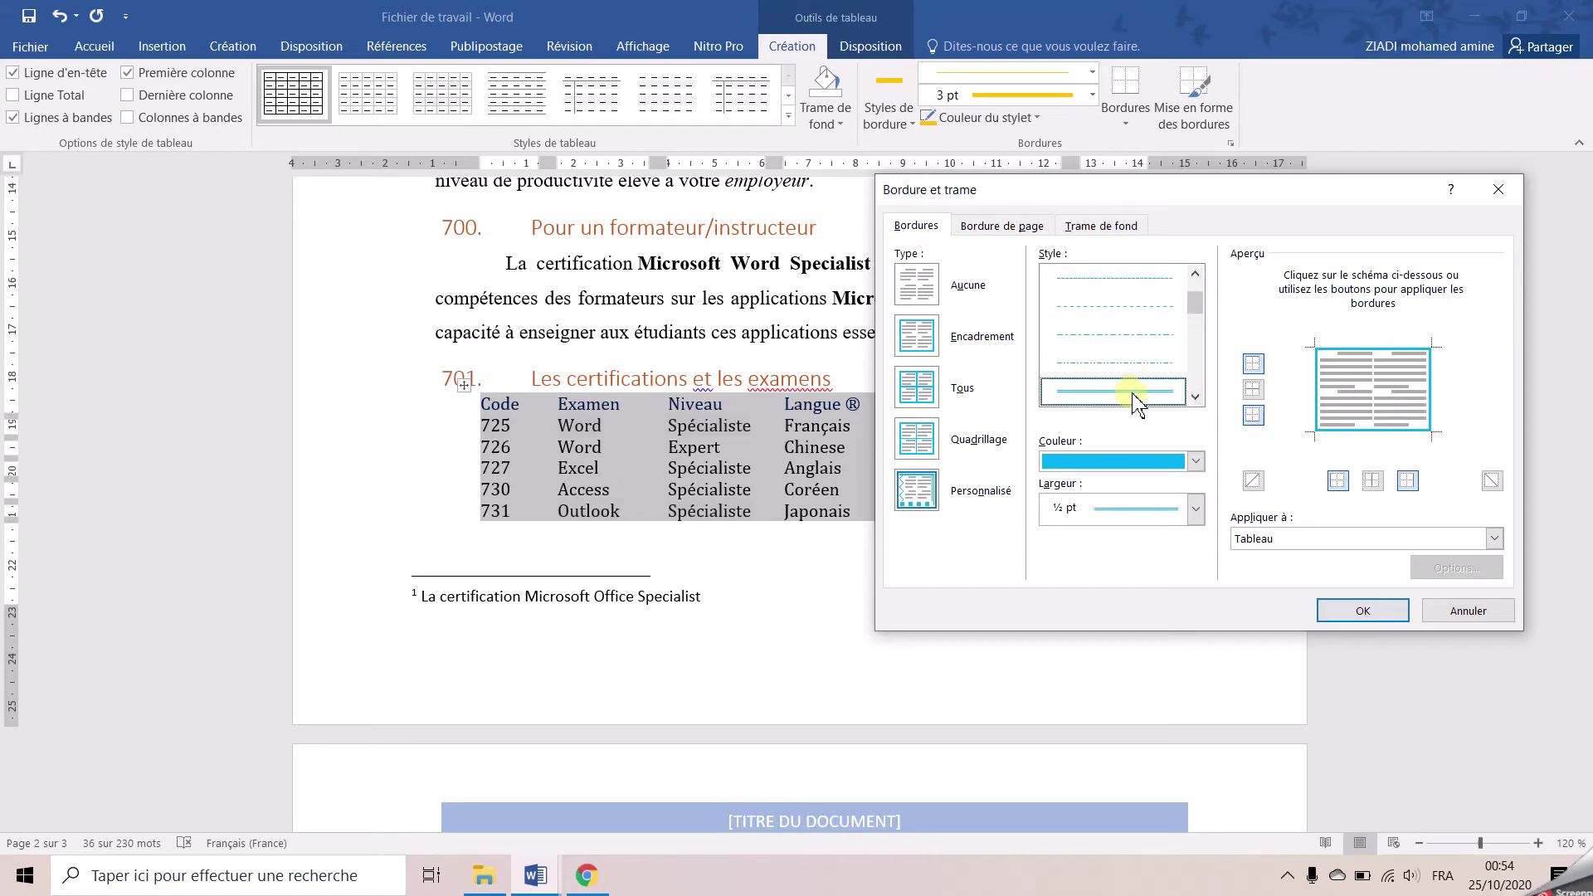
click(1193, 462)
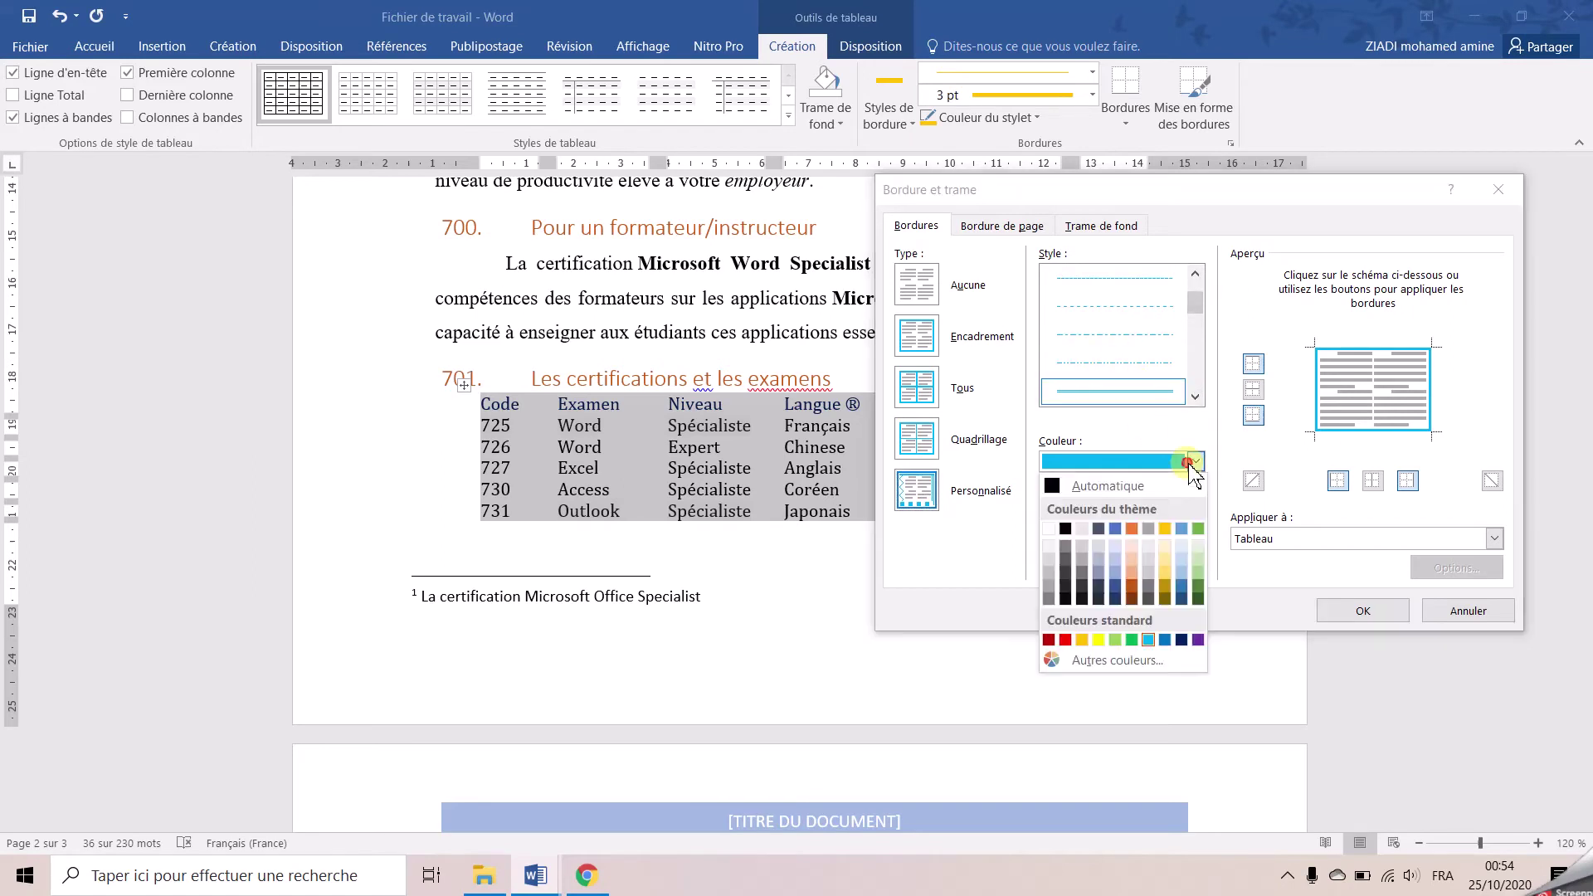
click(1066, 529)
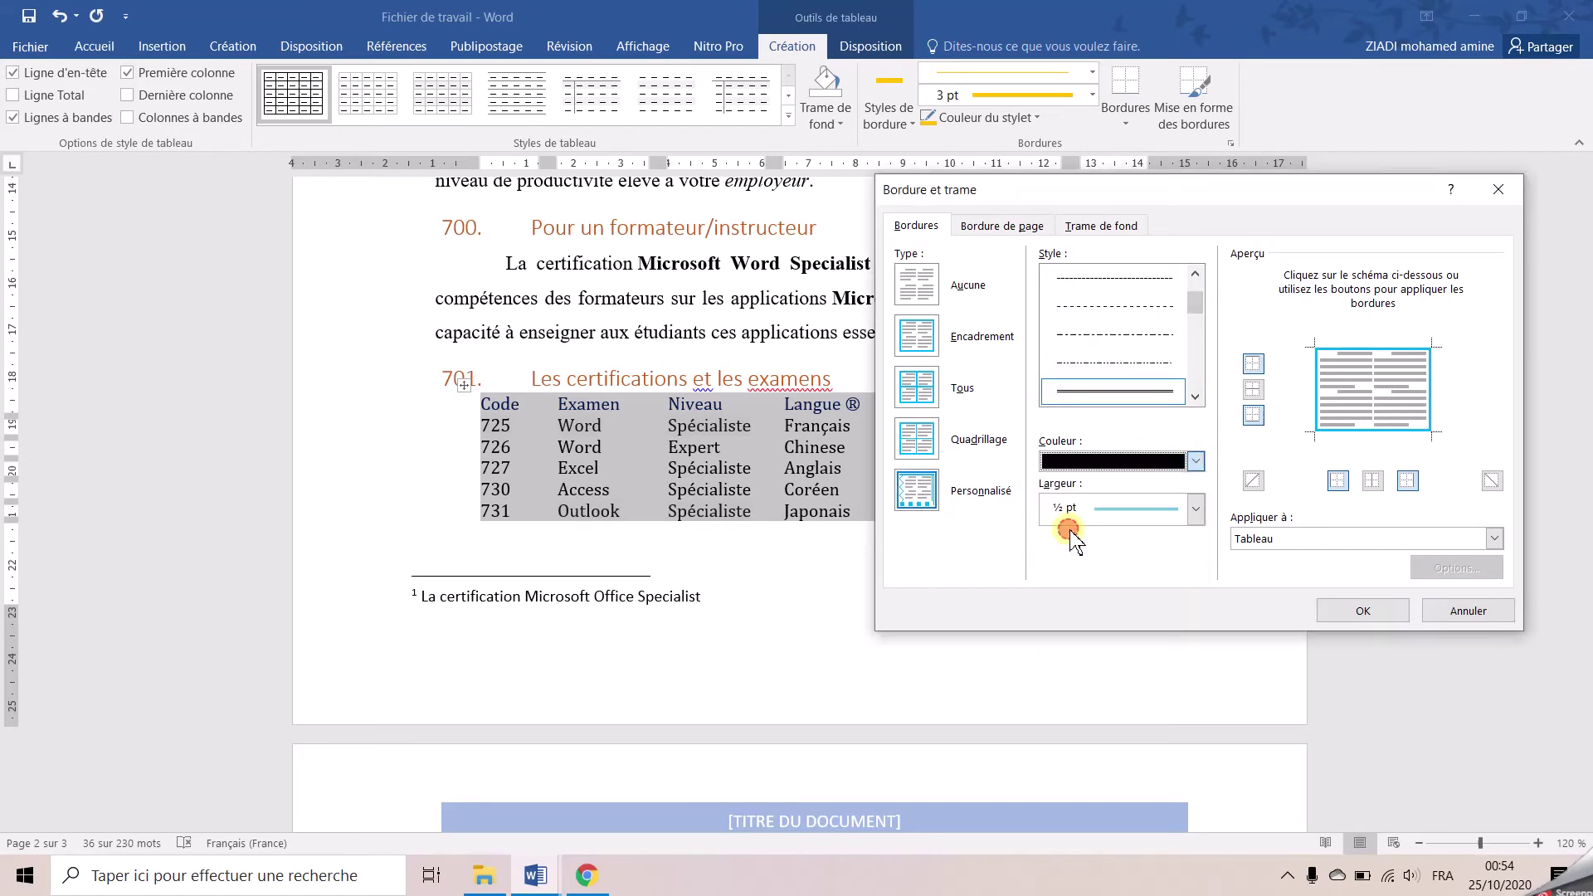
click(1377, 404)
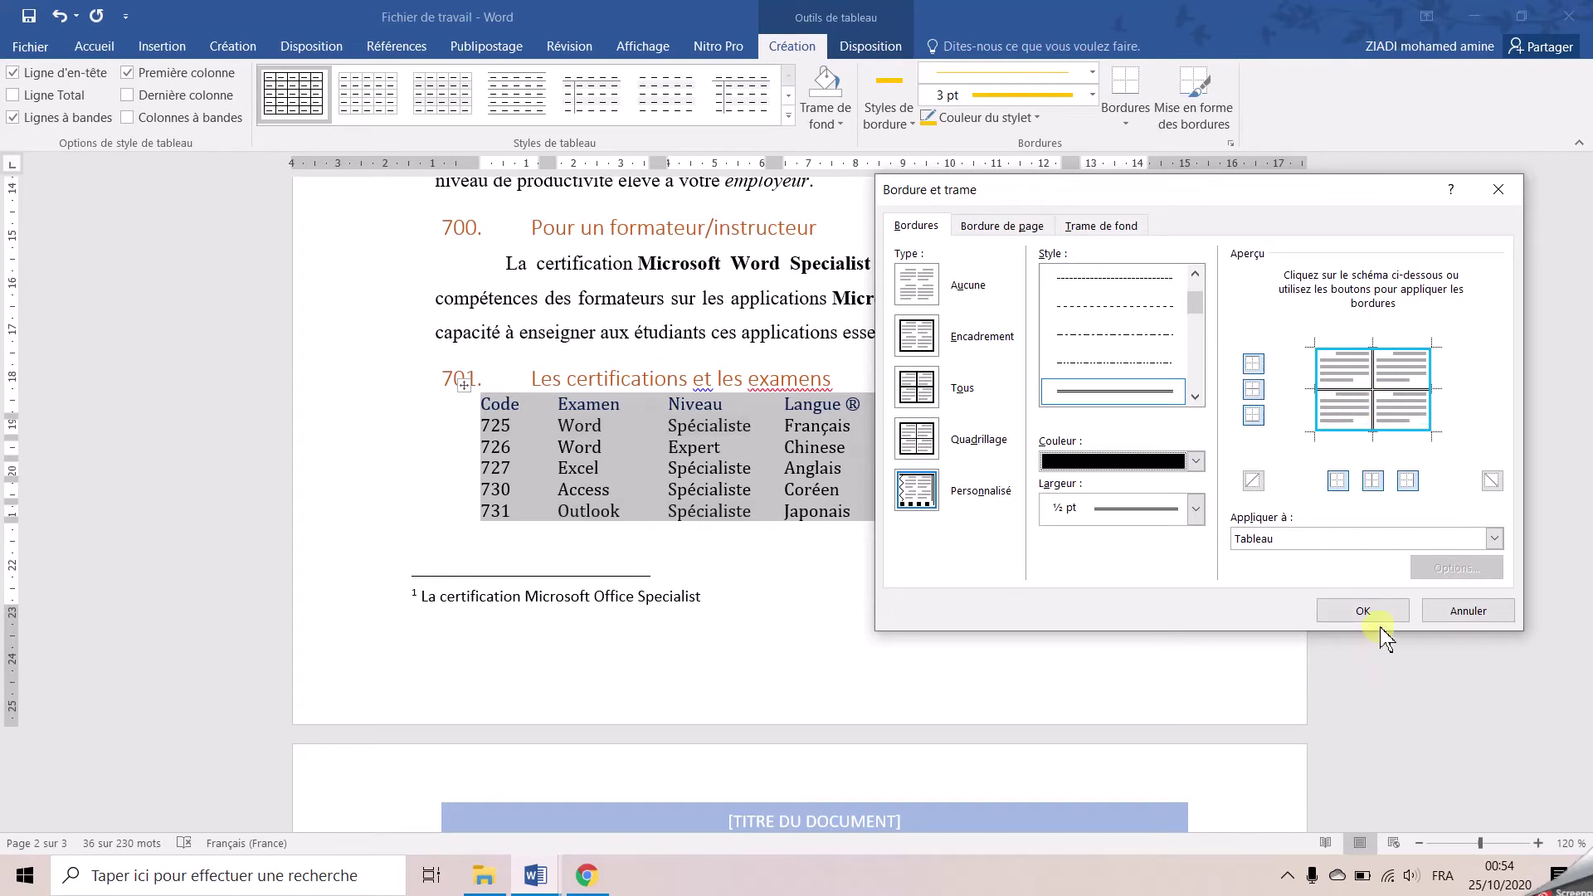
click(1378, 620)
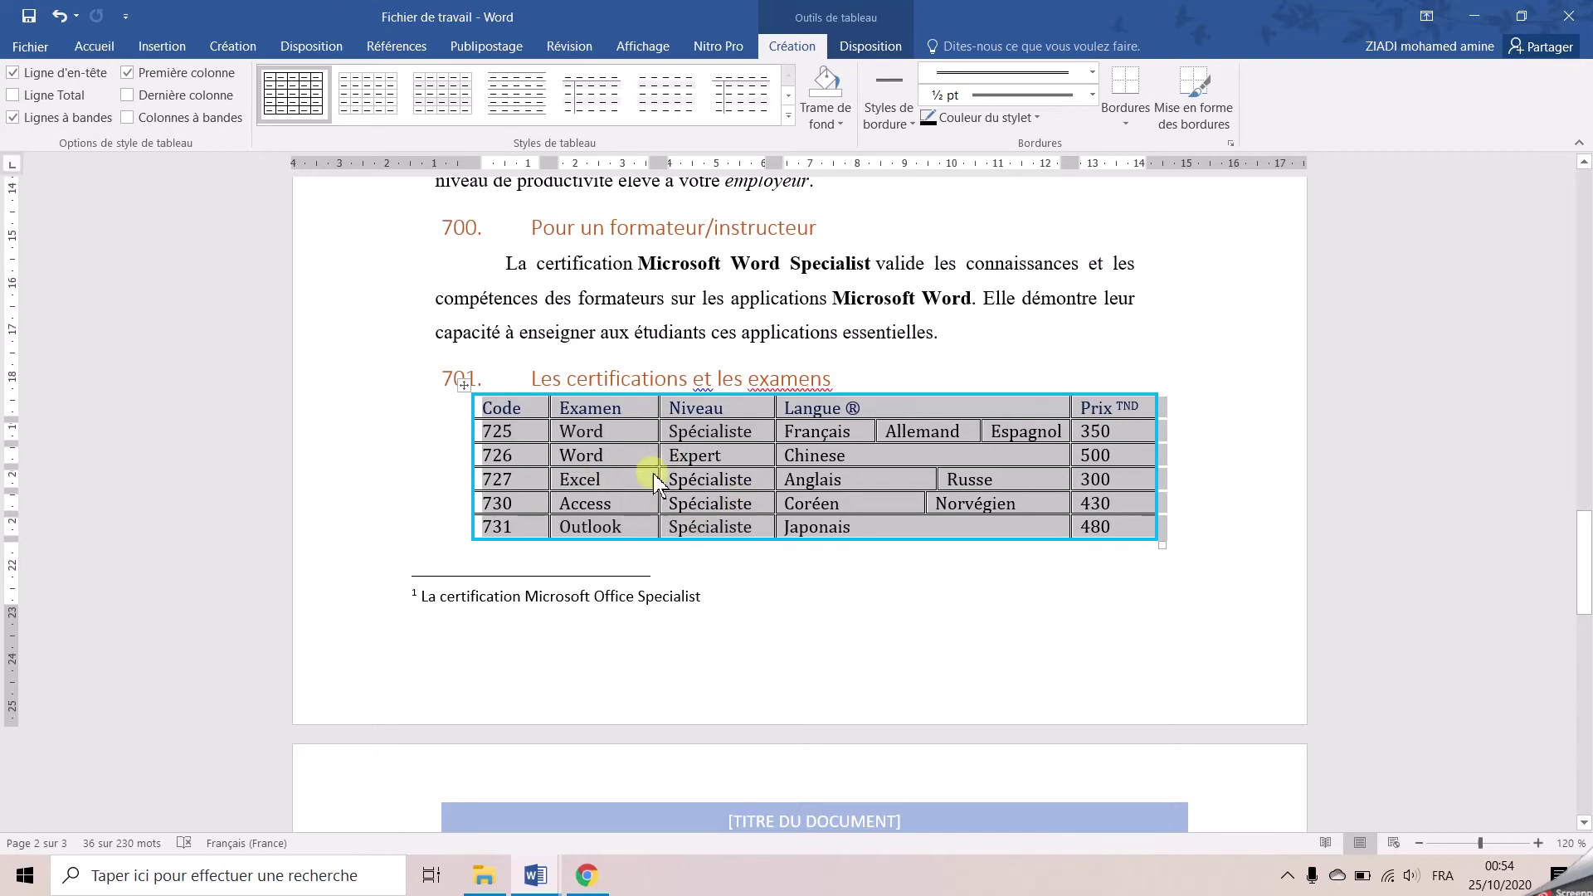
Add two blank lines above heading 701 so rows 727–731 move to page 3, then select the header row
click(951, 346)
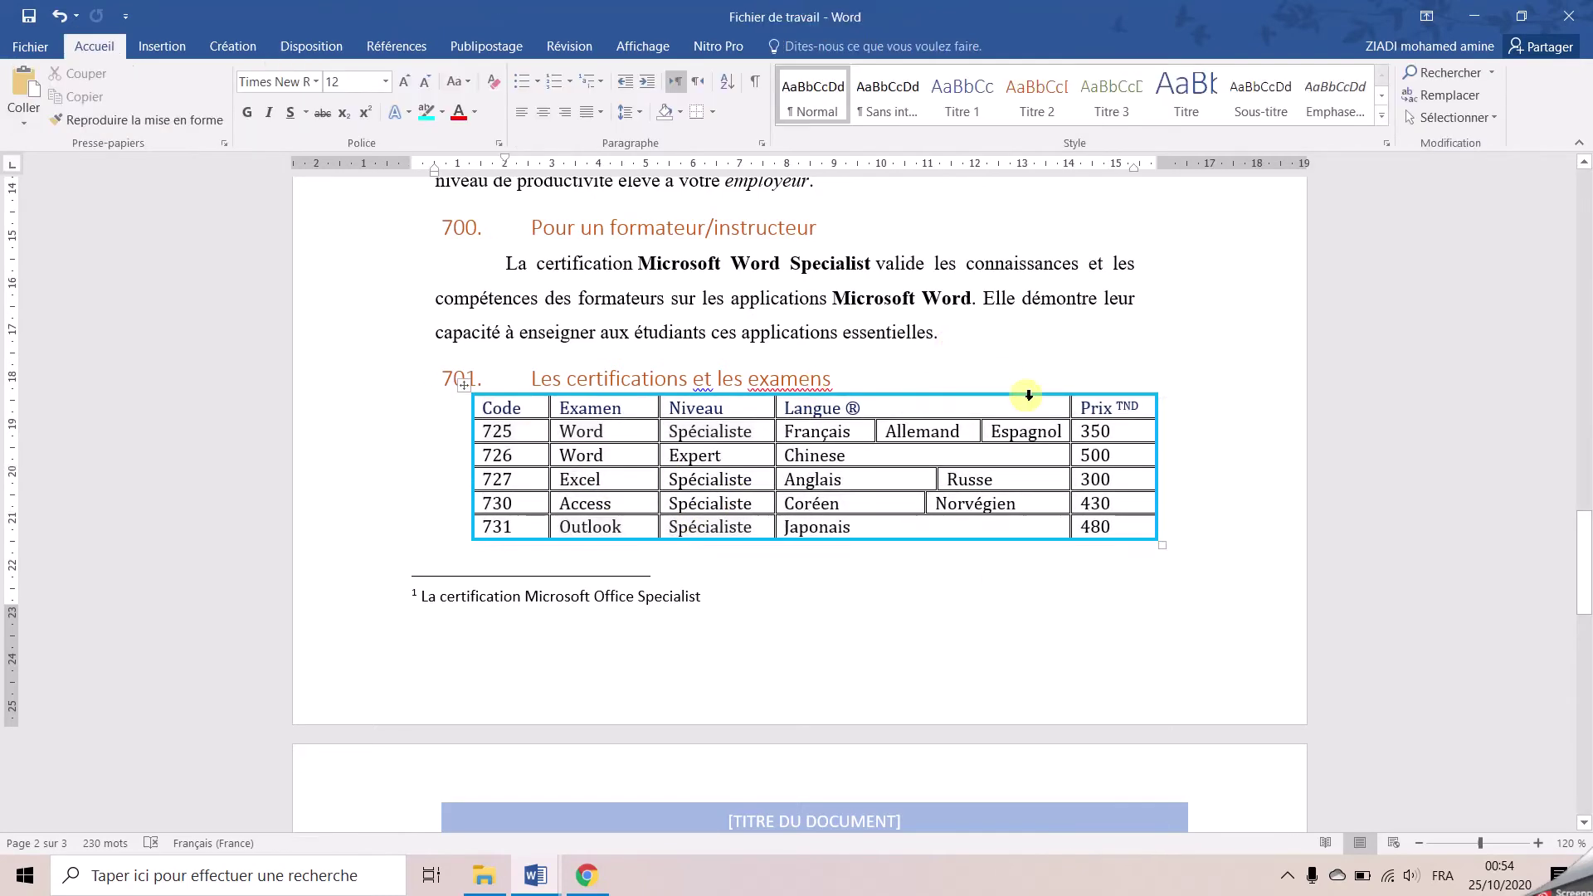
key(ctrl+z)
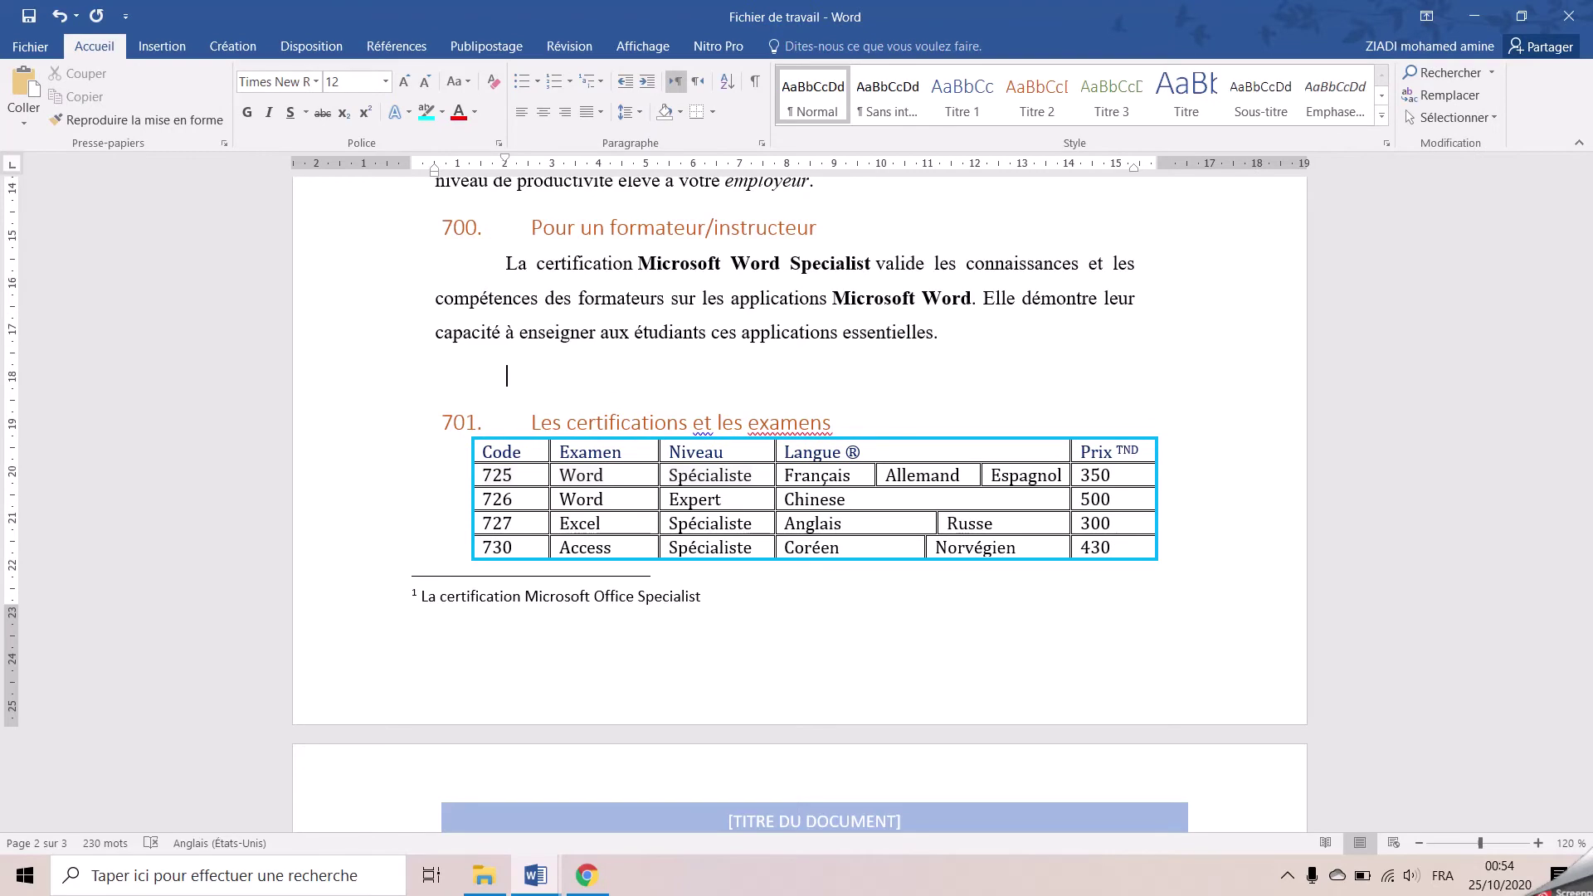
key(ctrl+z)
scroll(1028, 397, down, 2)
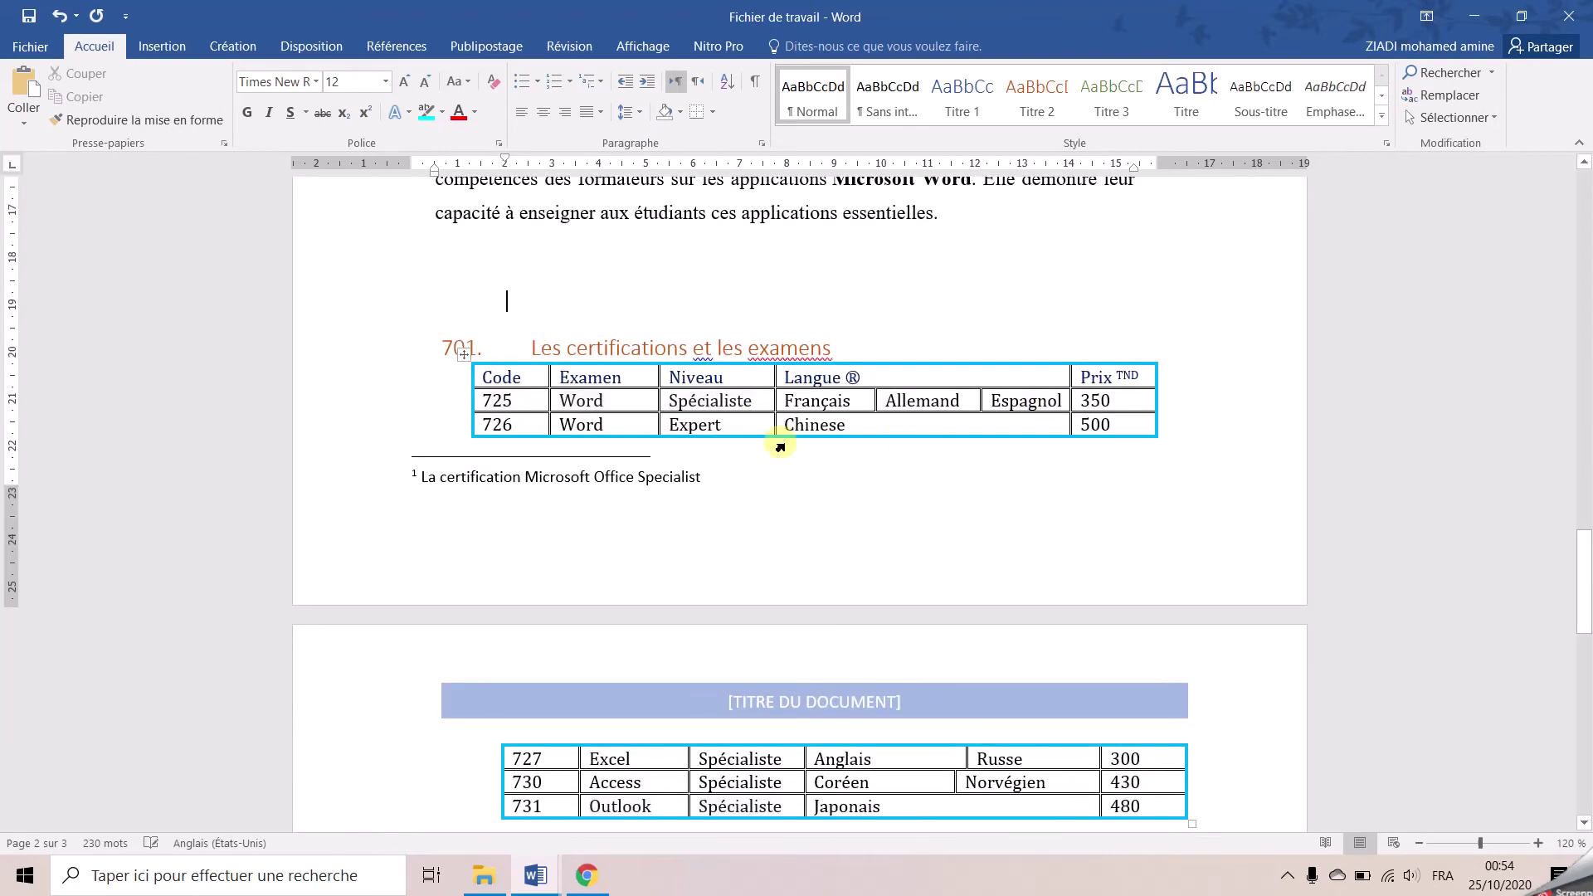
drag(524, 384, 1108, 377)
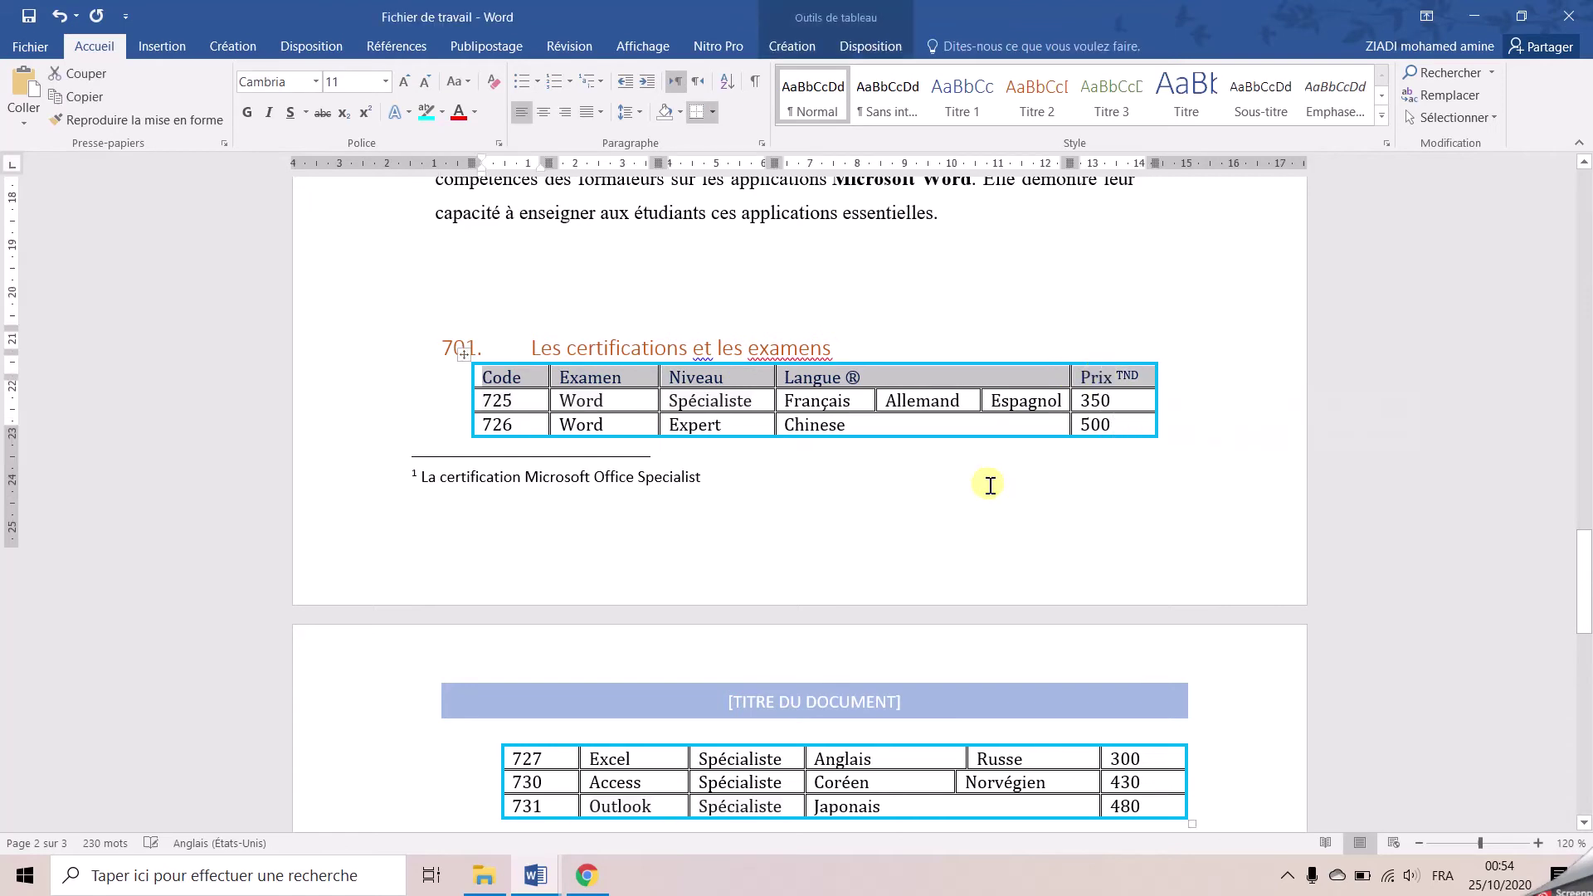
scroll(756, 552, down, 2)
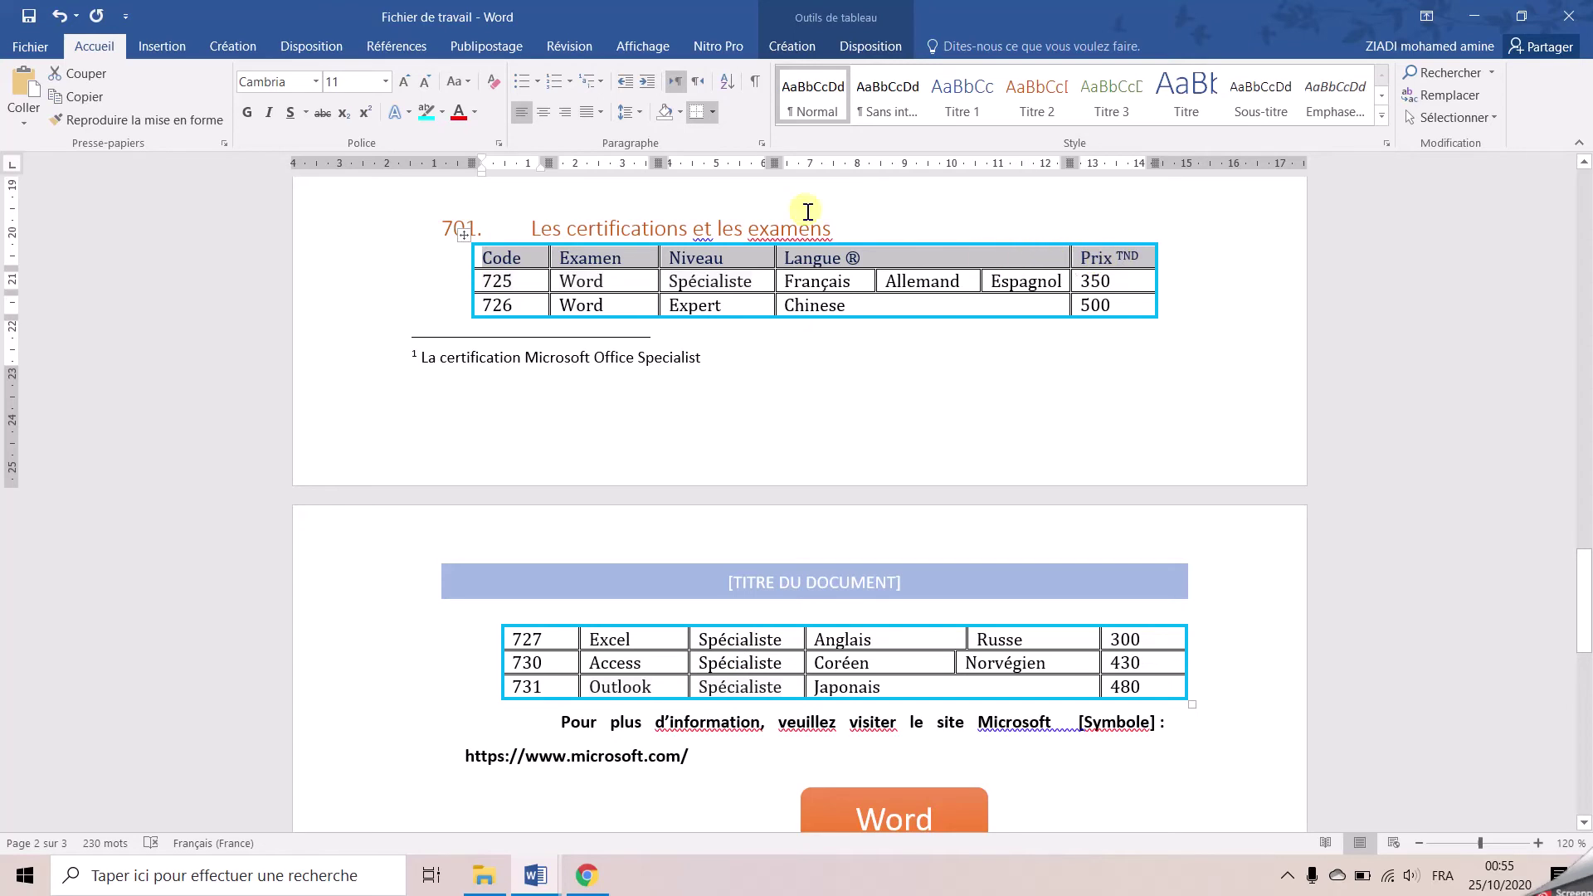
Bold the header row and set it to repeat atop the table rows on page 3
click(854, 49)
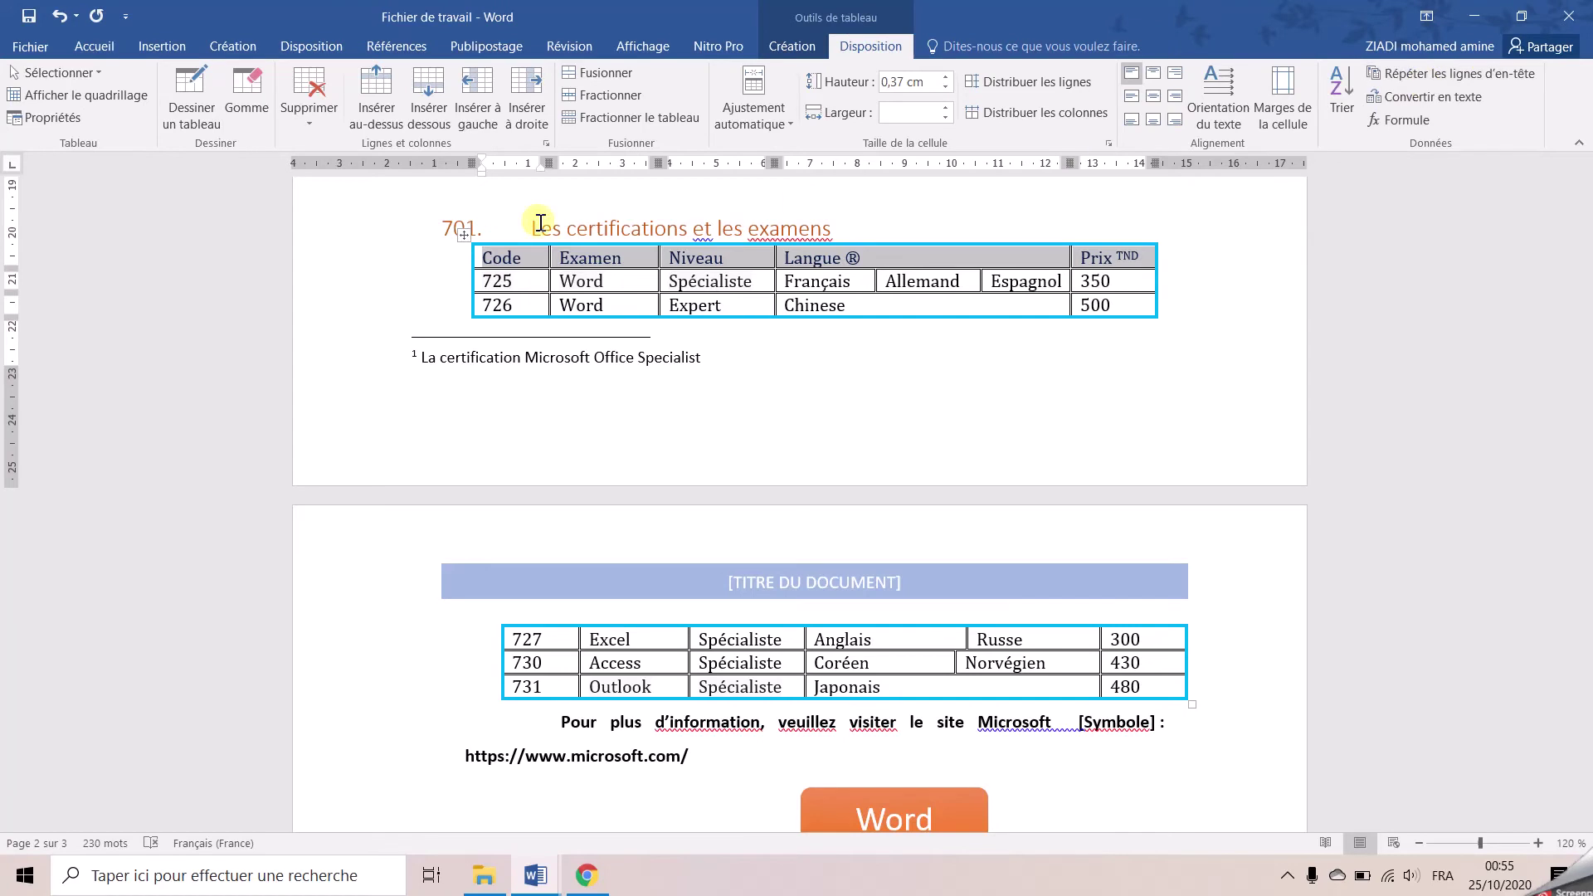
click(93, 45)
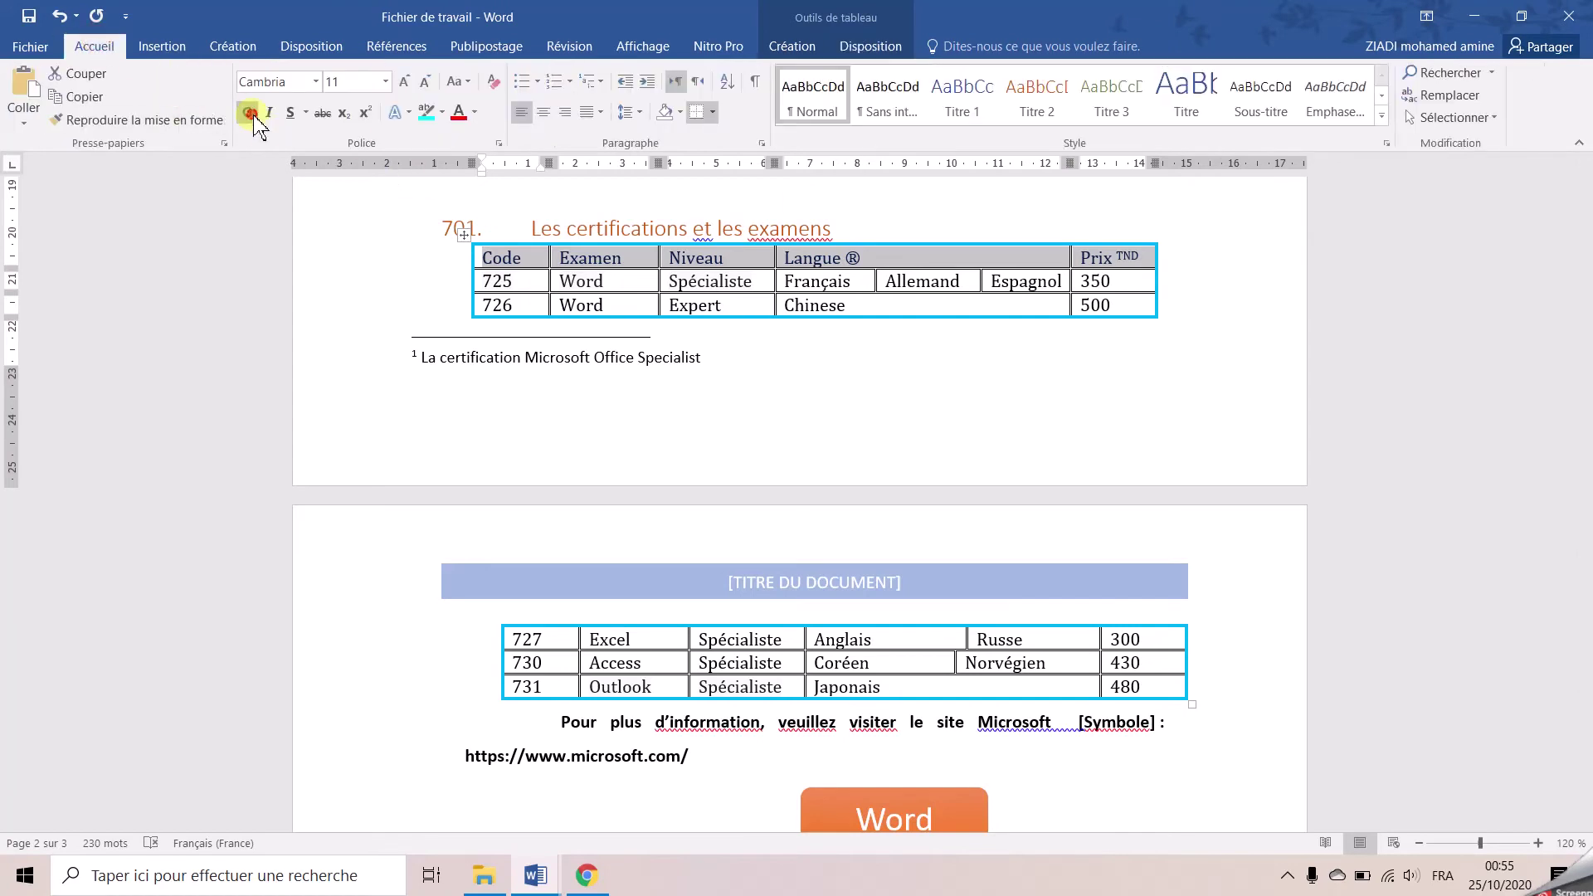
click(246, 112)
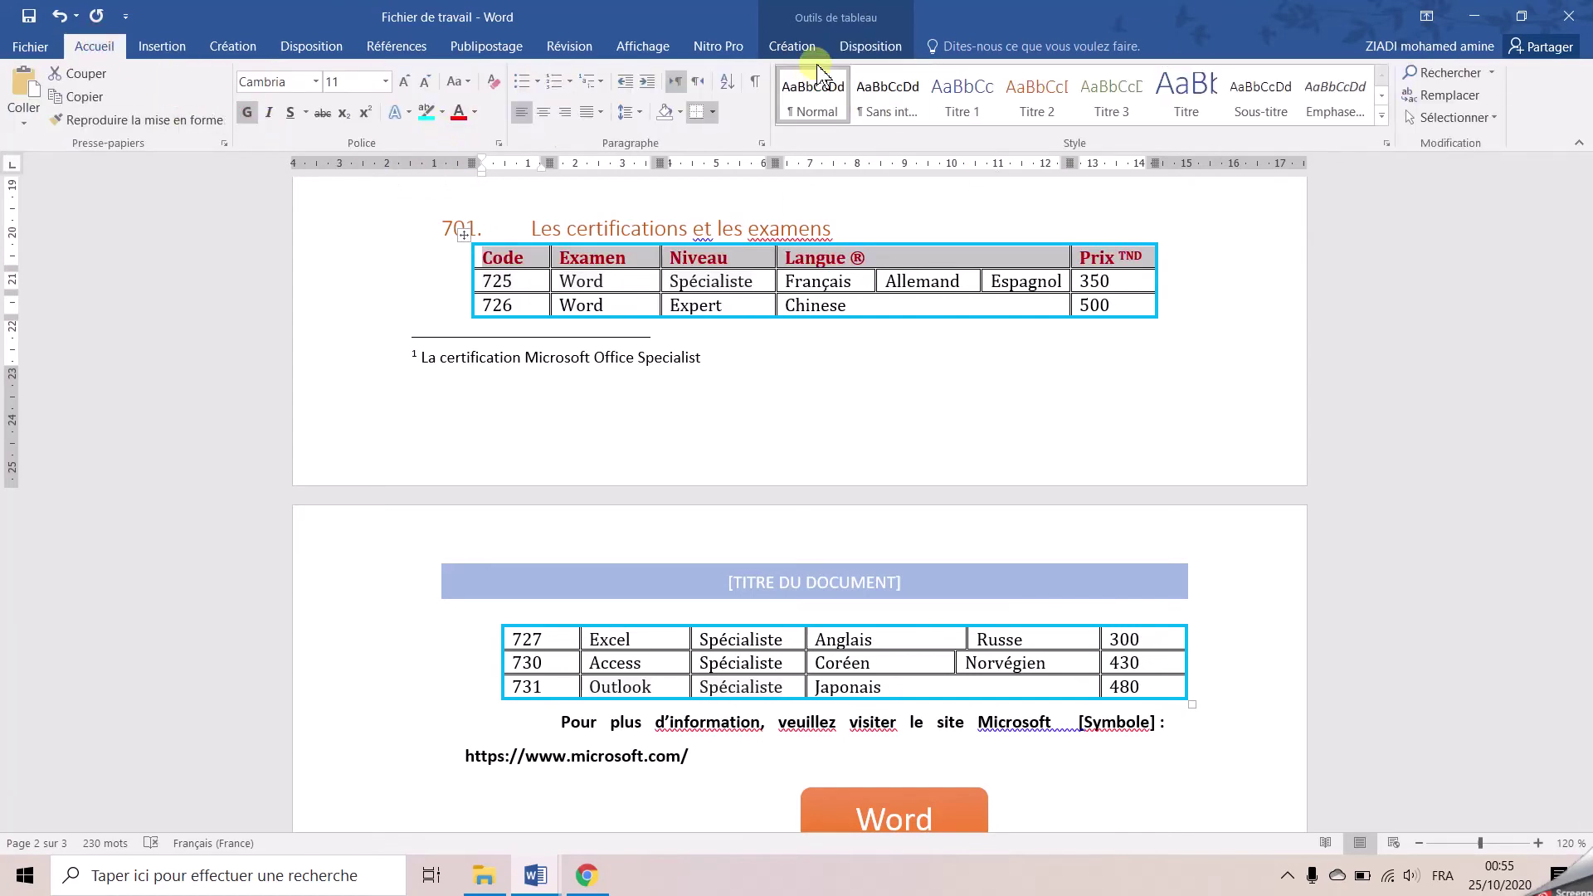
click(871, 46)
click(1428, 73)
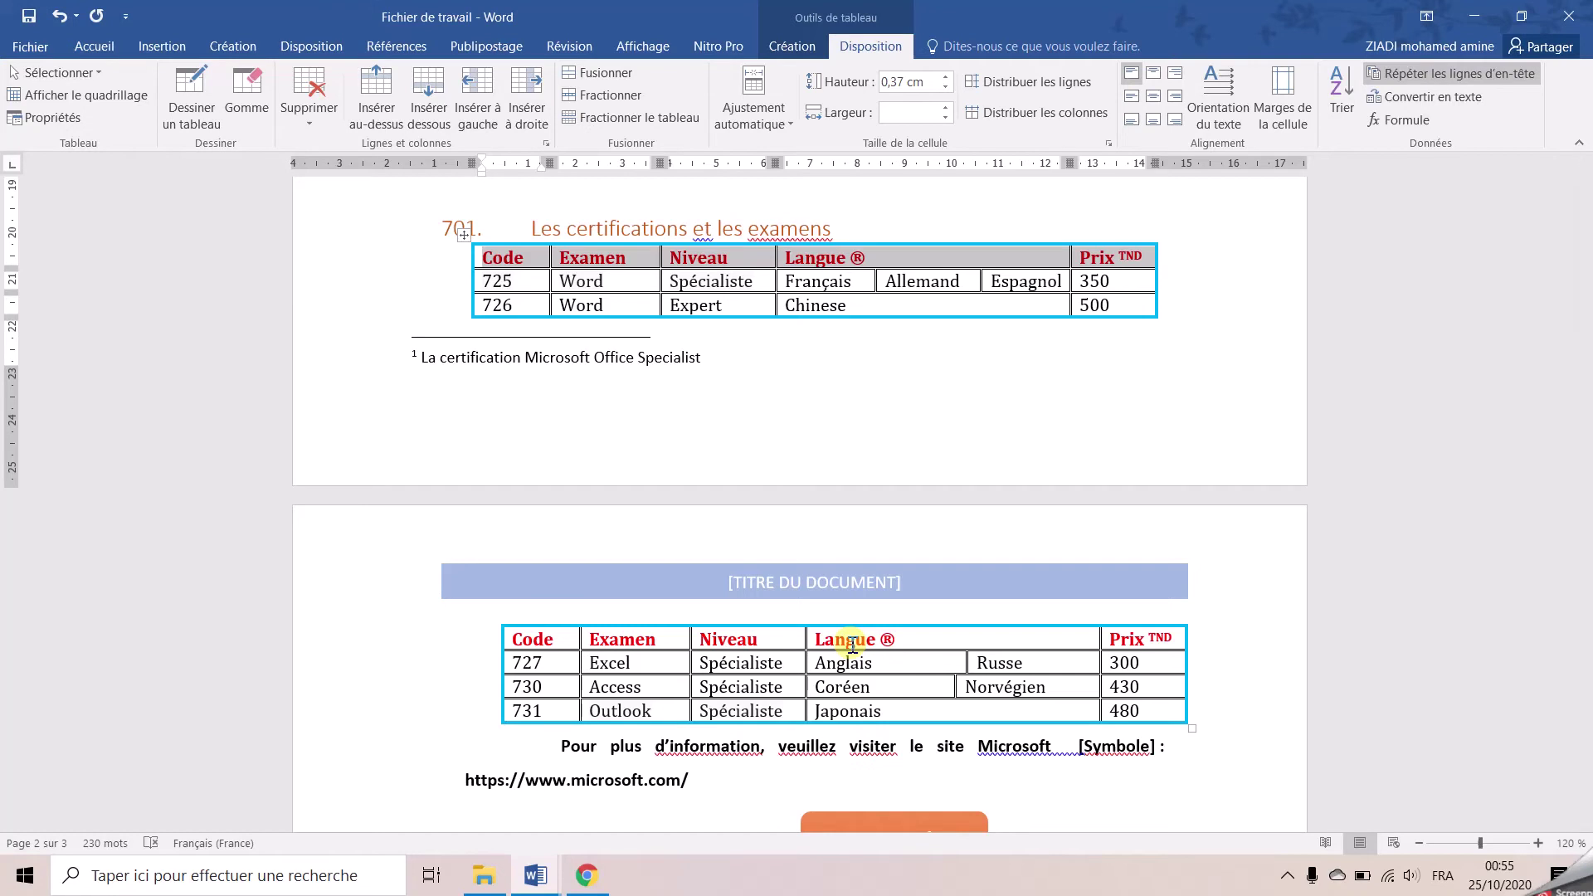
Highlight the header labels Code, Examen, Niveau, Langue and Prix in cyan
drag(572, 274, 827, 257)
click(93, 46)
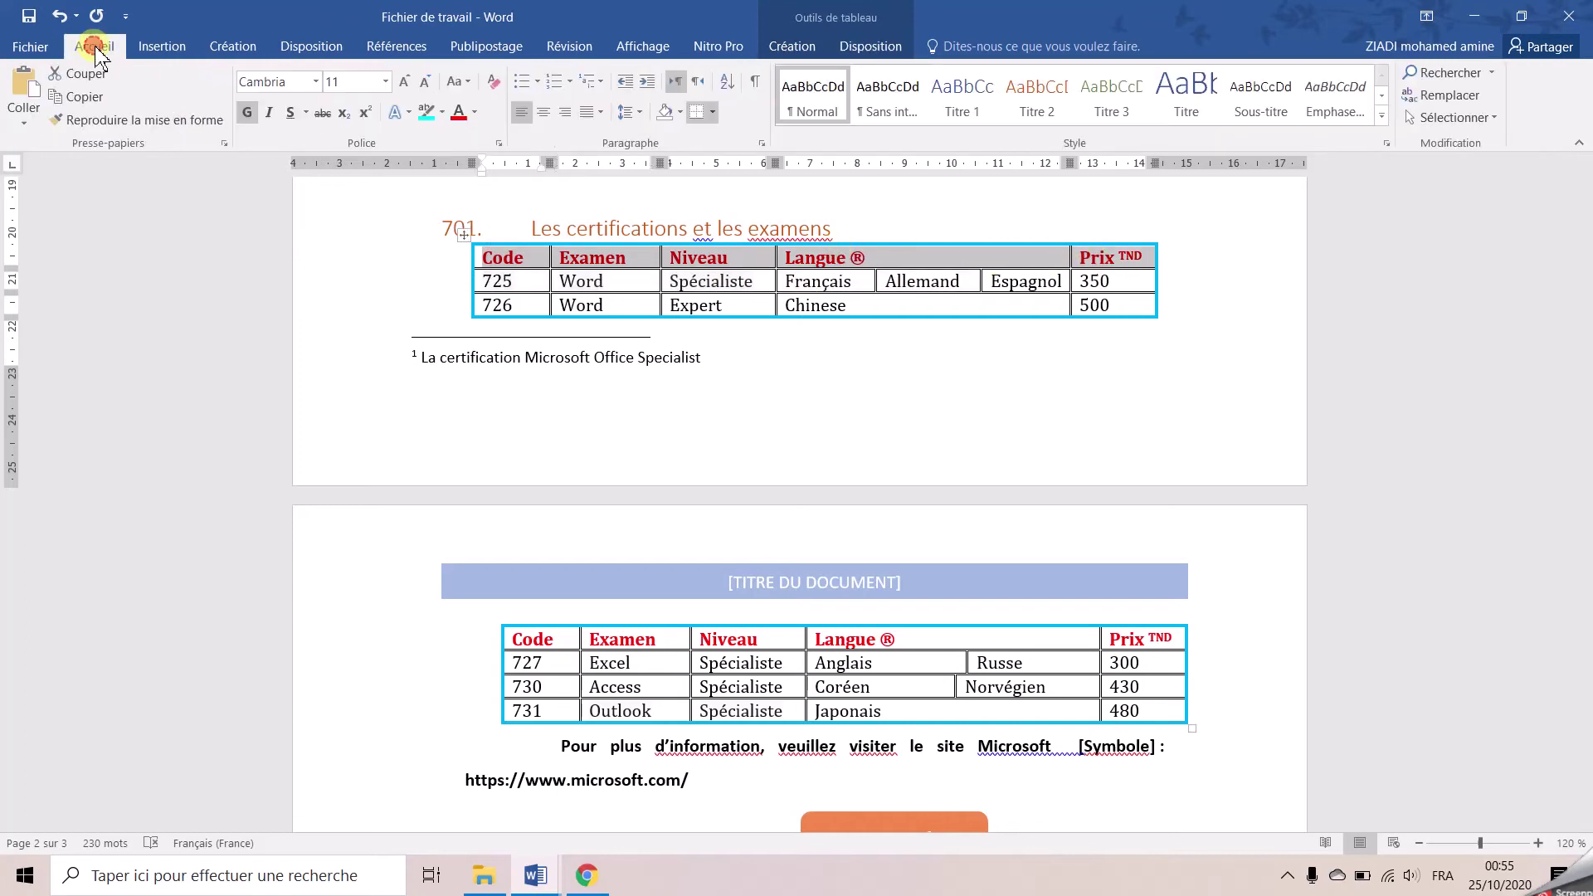
click(442, 112)
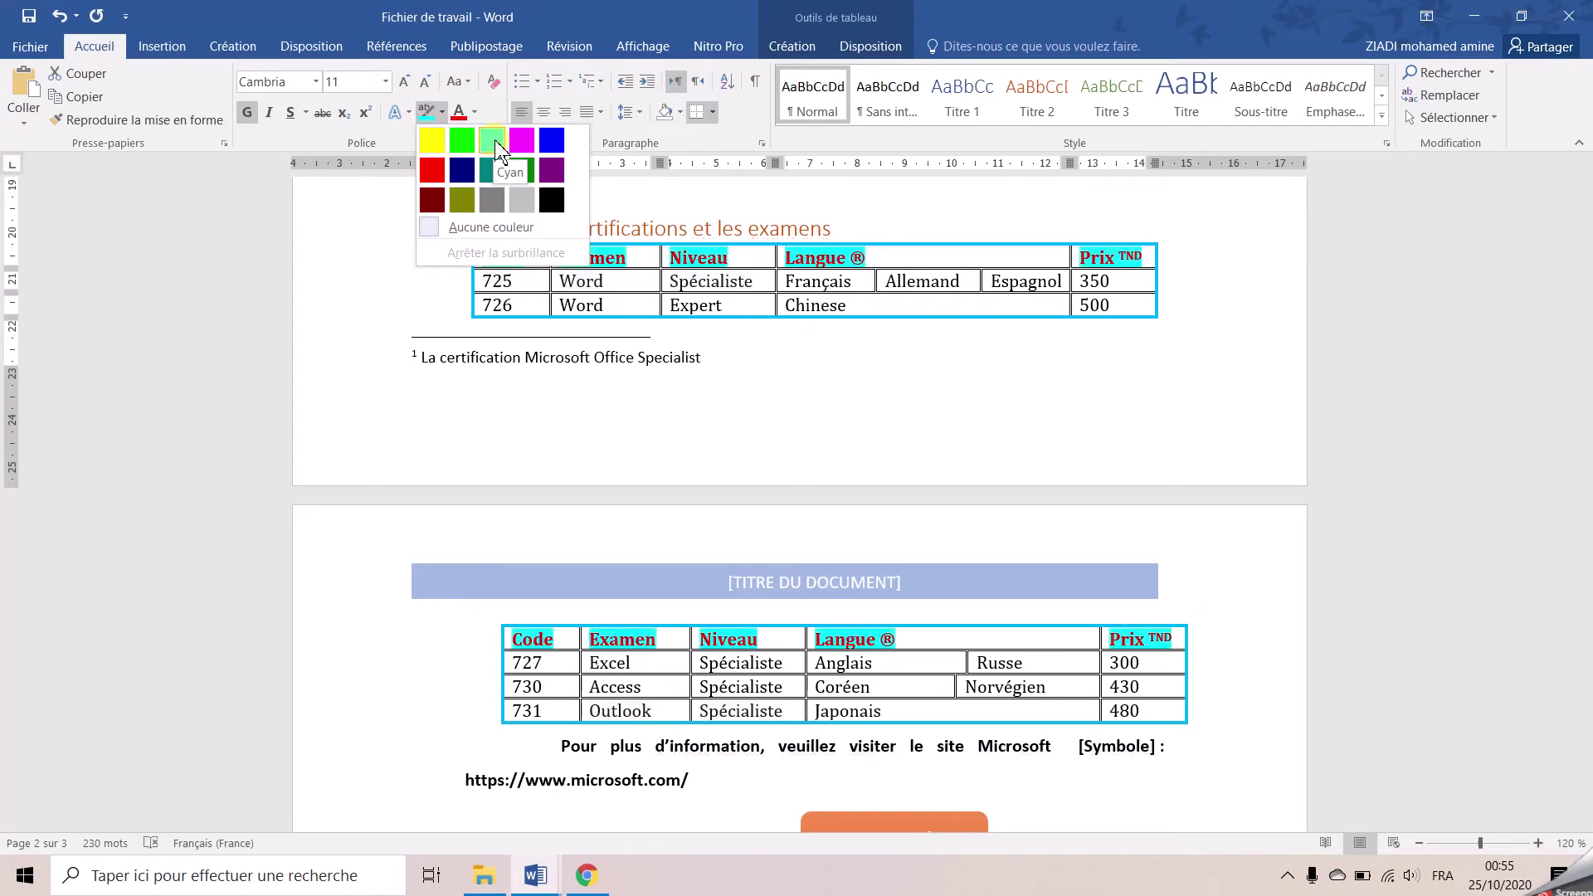
click(501, 144)
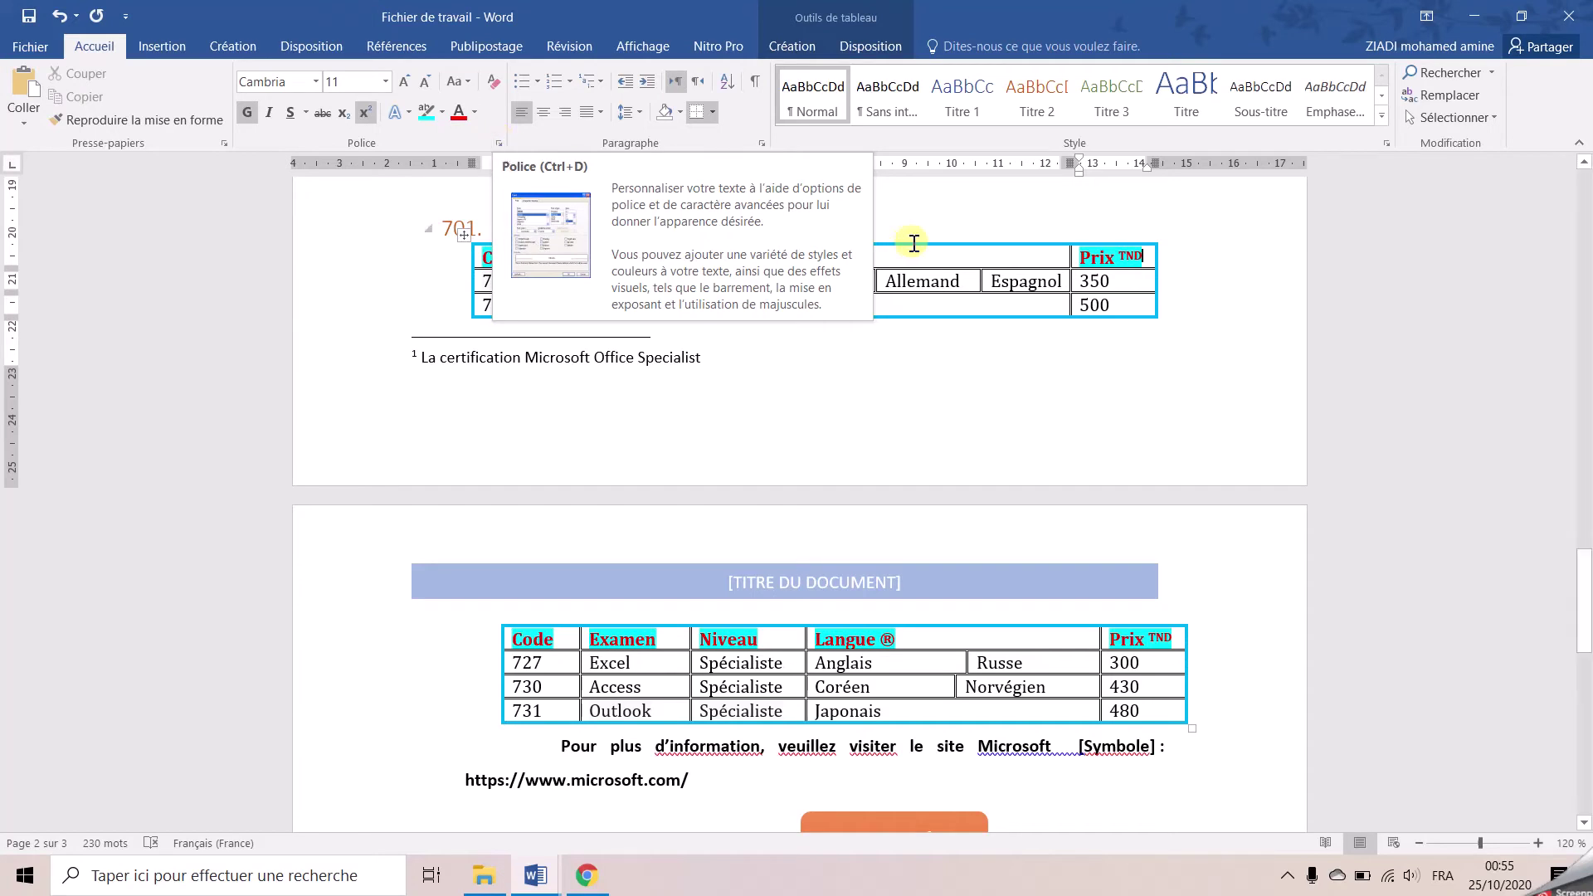
right_click(924, 289)
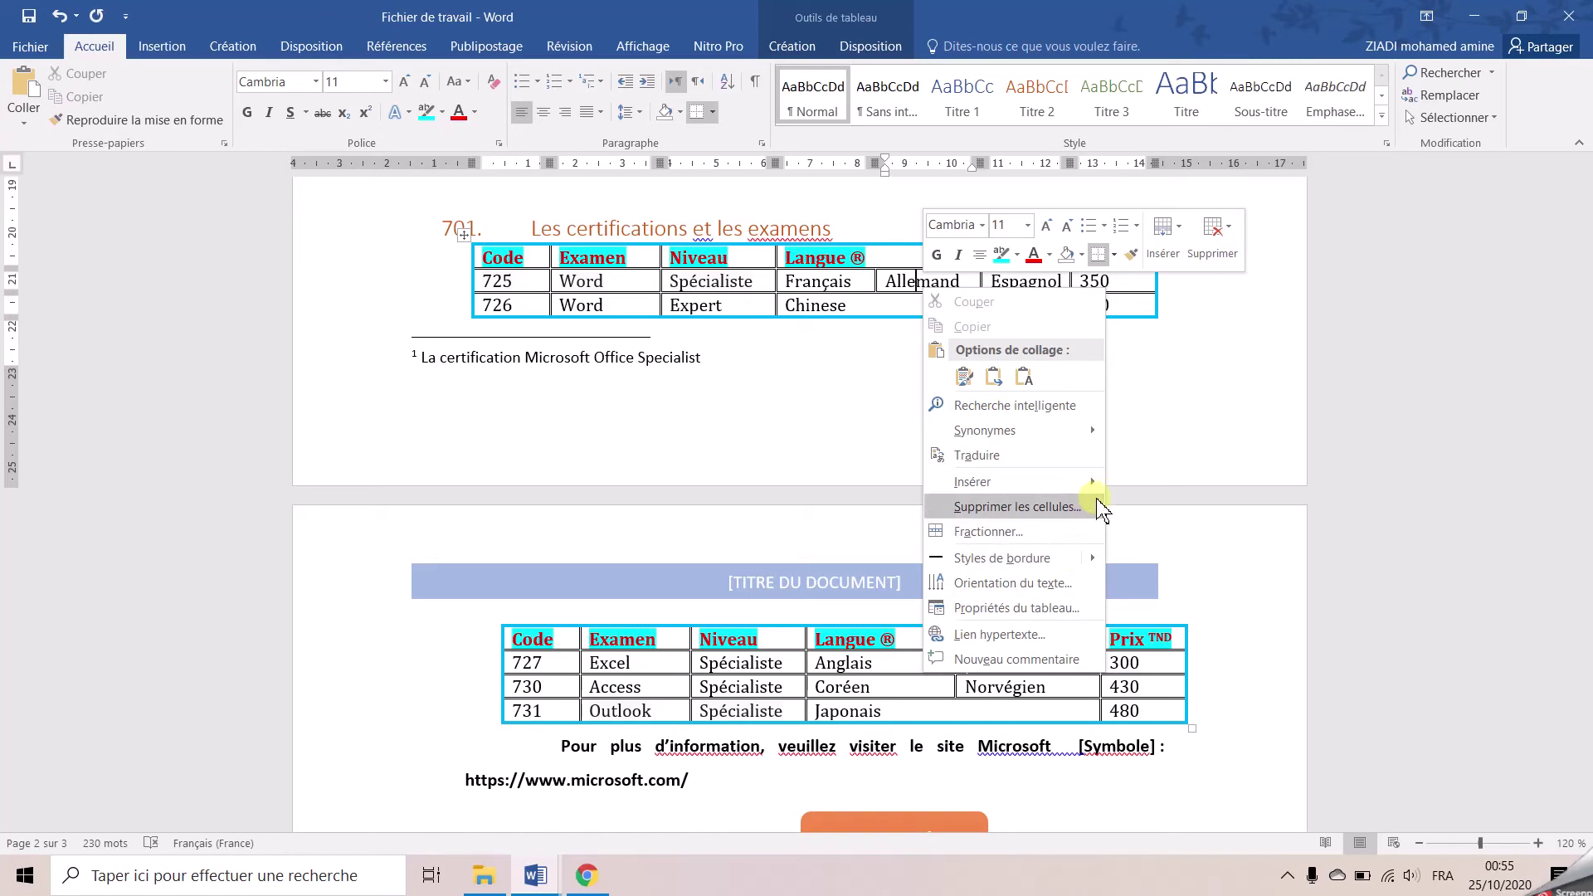
click(1002, 608)
click(860, 225)
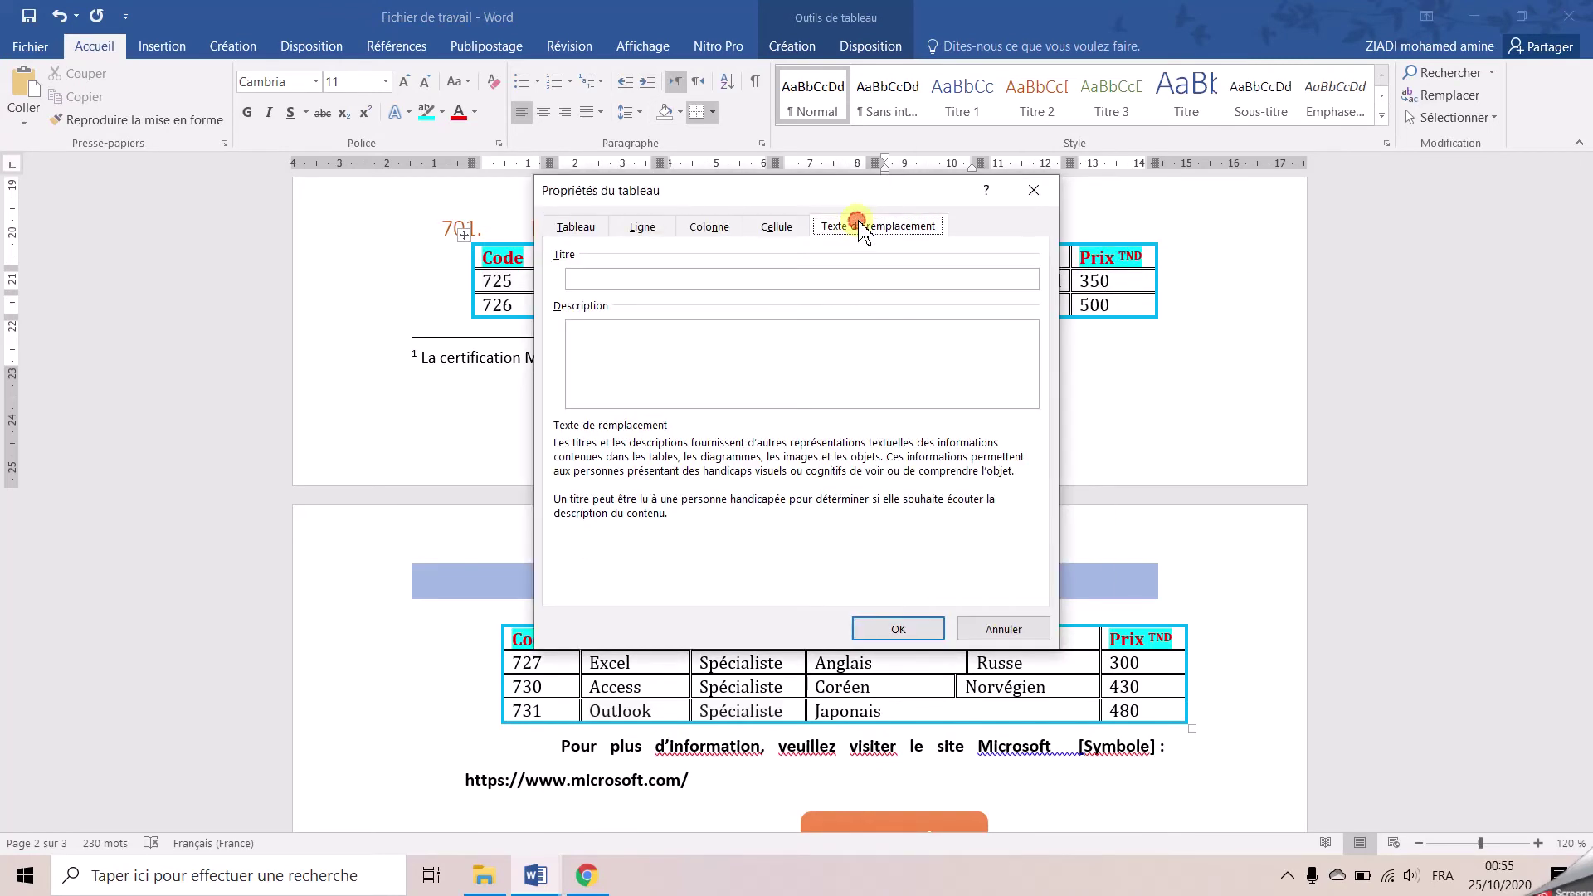
click(606, 286)
click(612, 355)
click(902, 629)
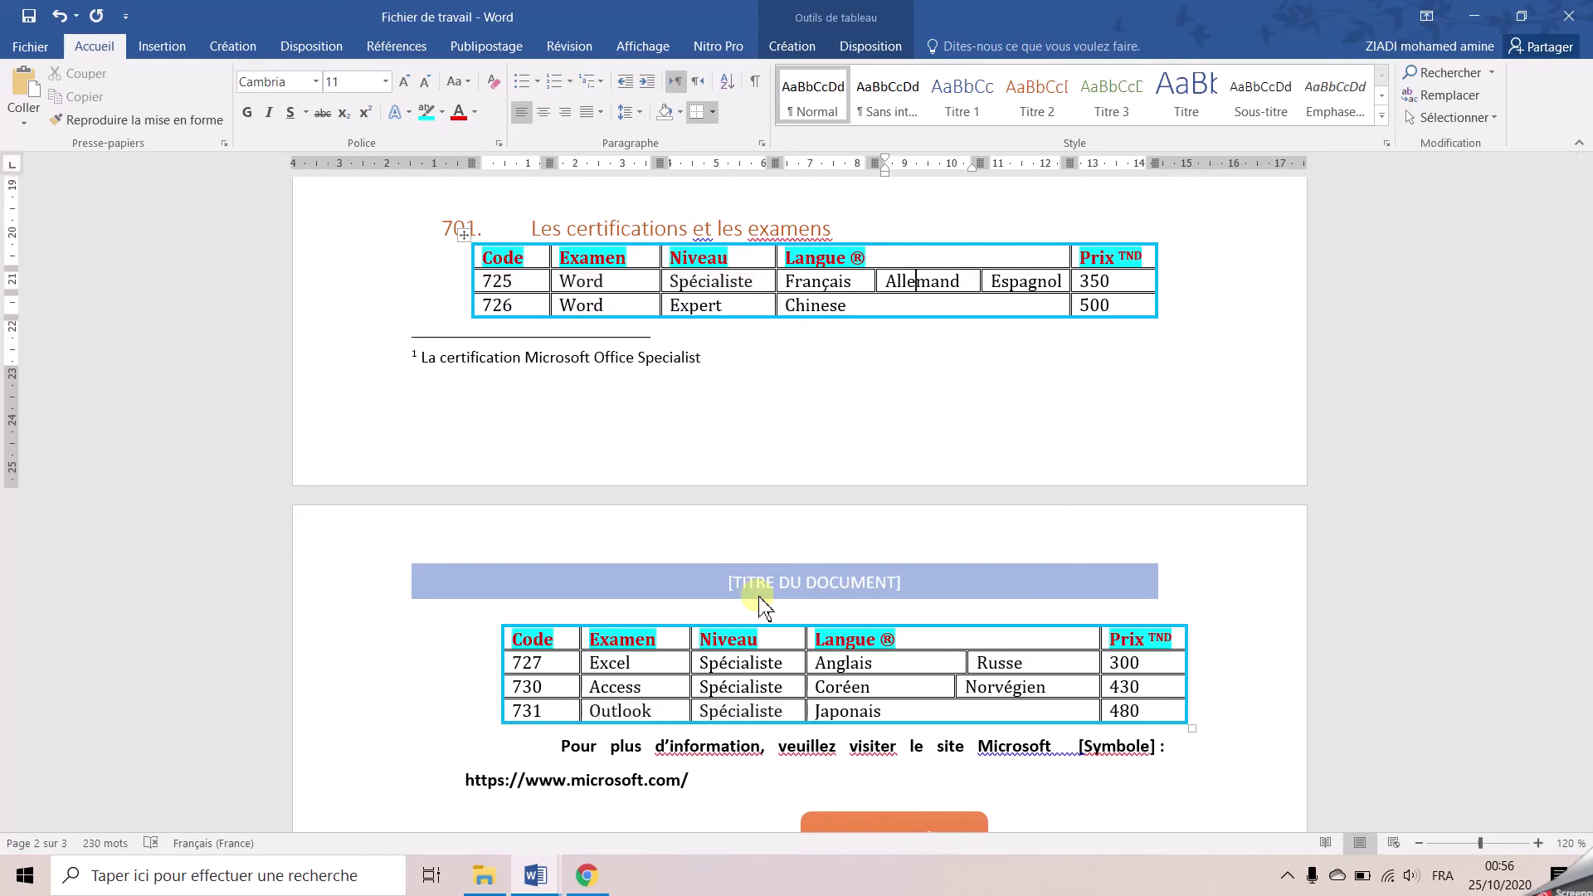
Convert the whole certifications table to text separated by tabs
click(466, 238)
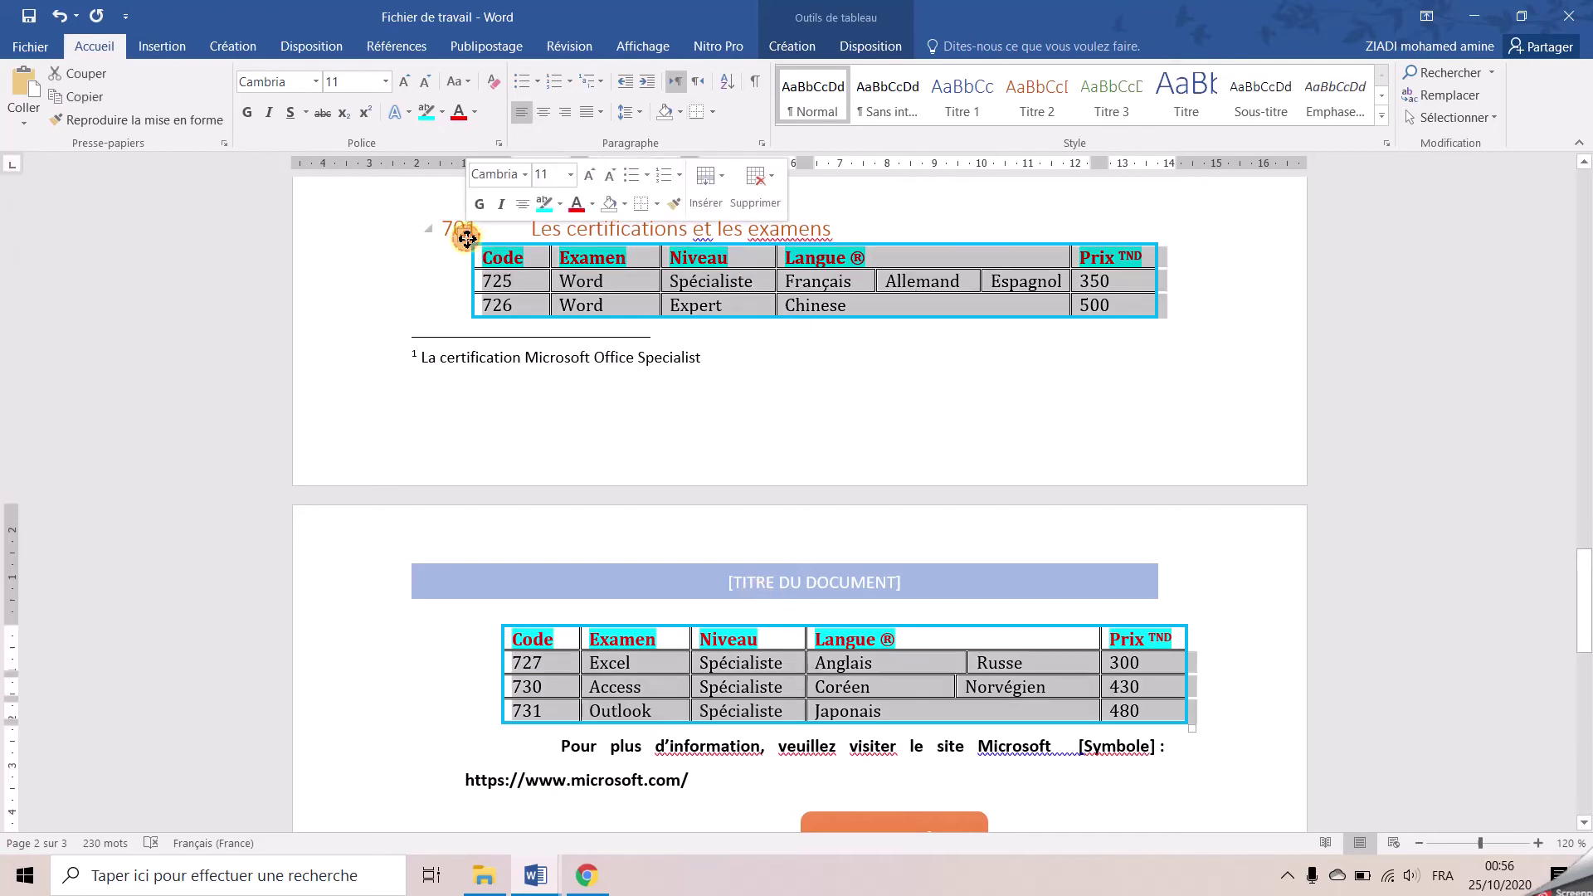
click(871, 47)
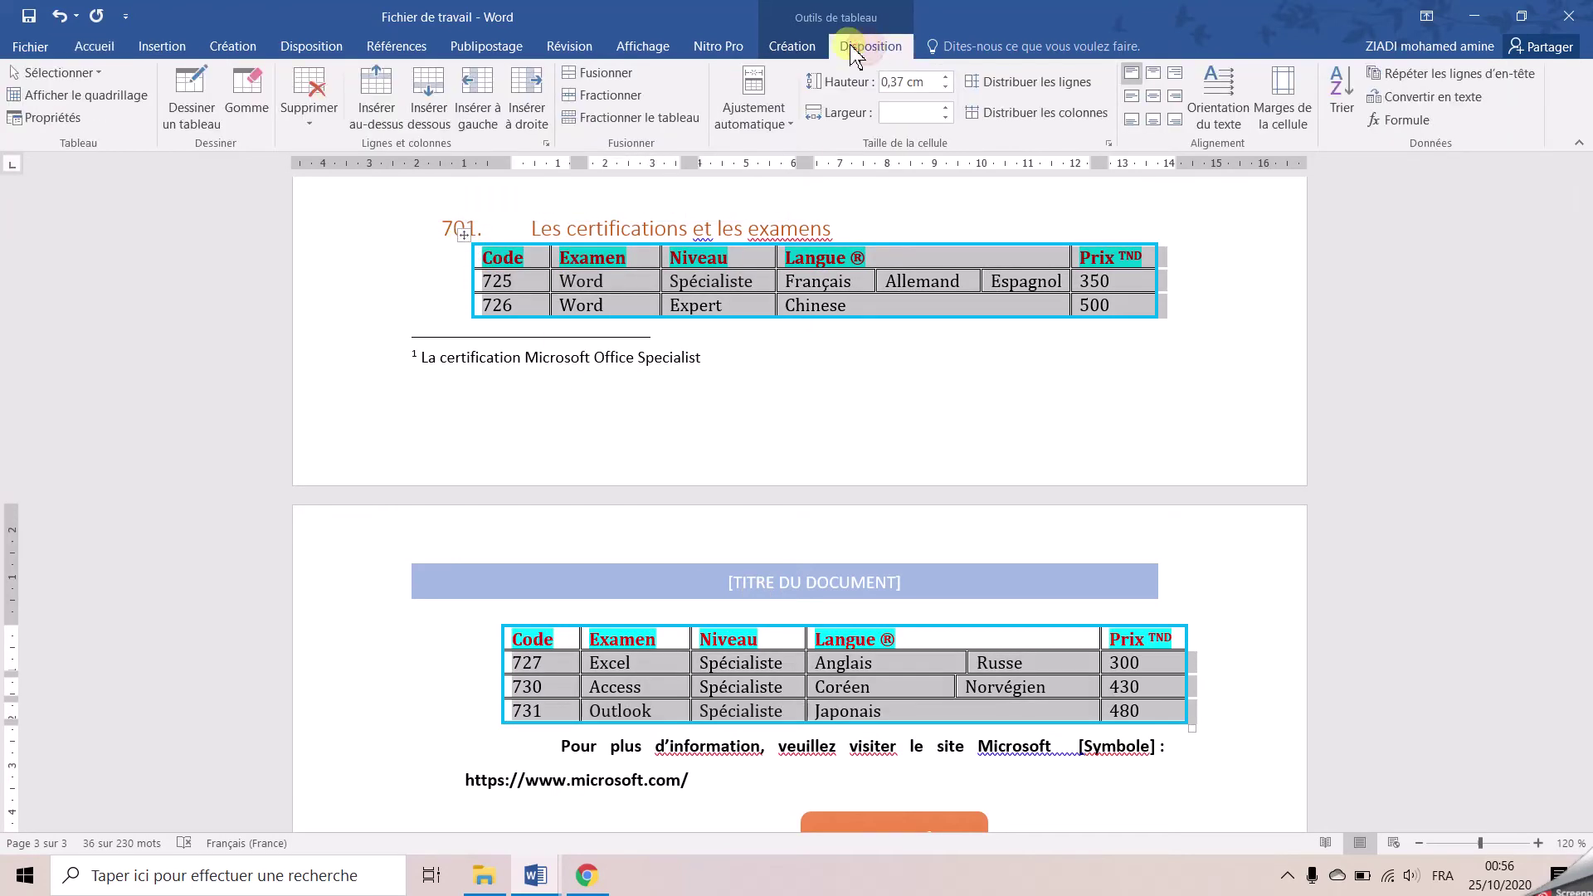
click(1423, 103)
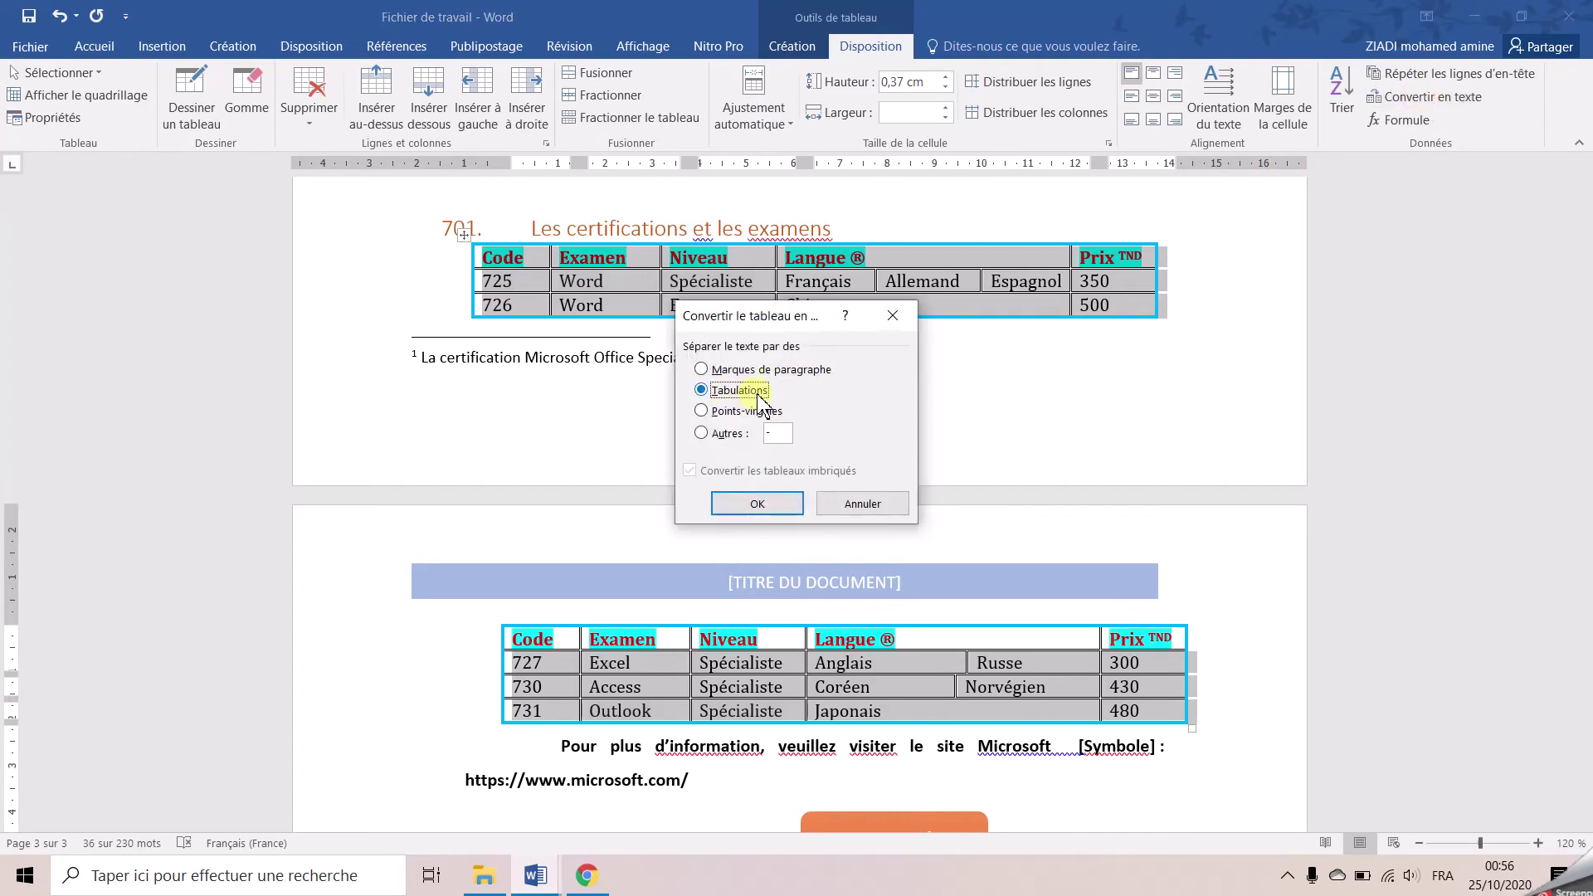
click(752, 504)
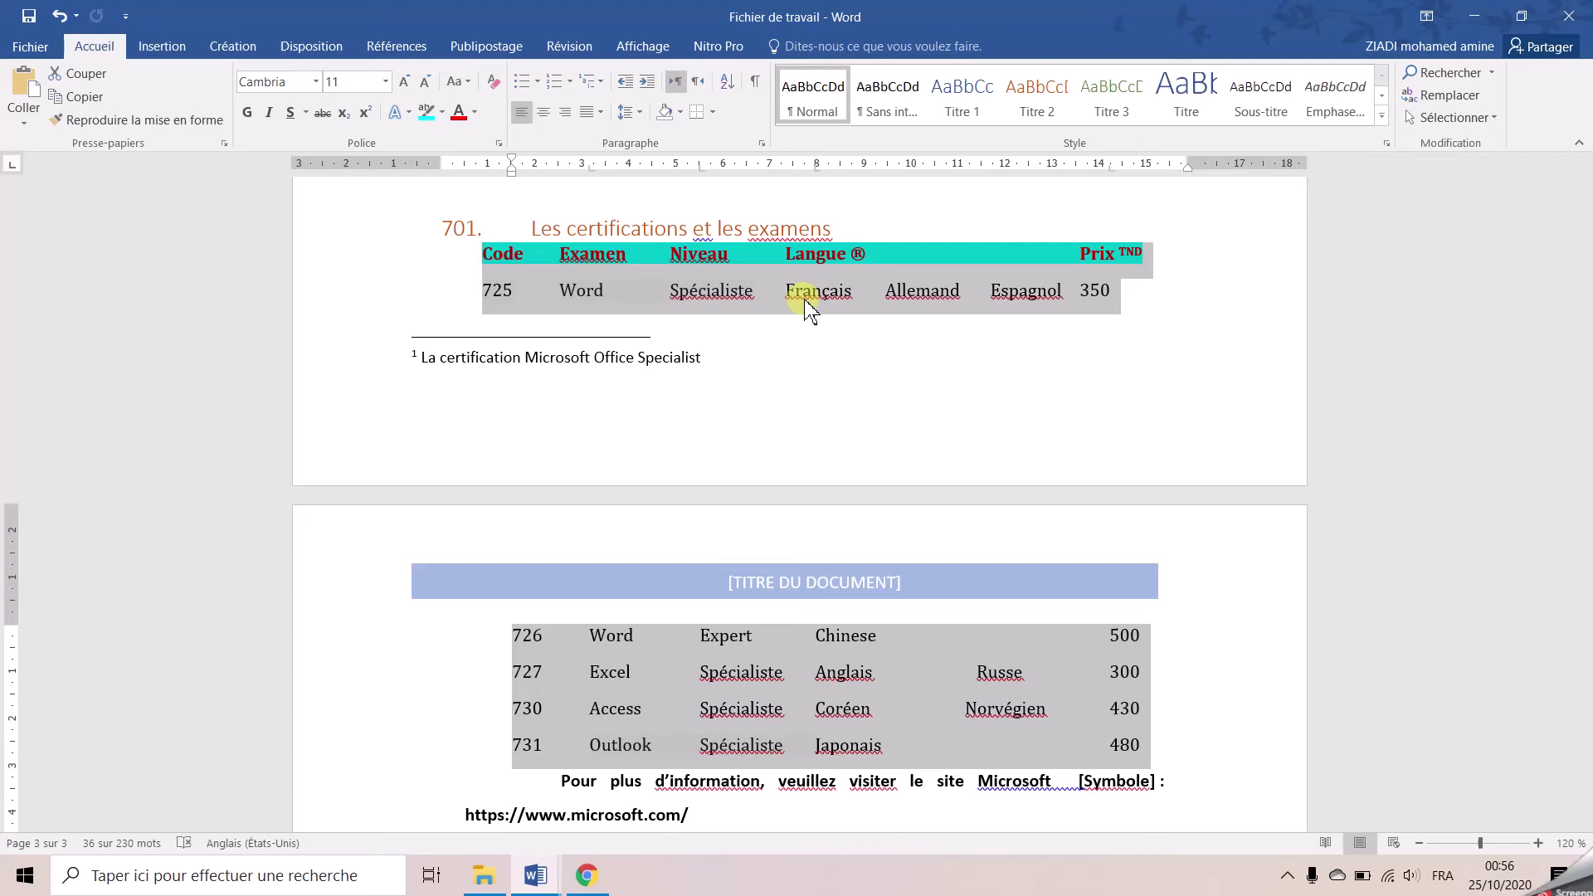
Convert the tab-separated certification text back into a table with 7 columns
click(163, 47)
click(178, 125)
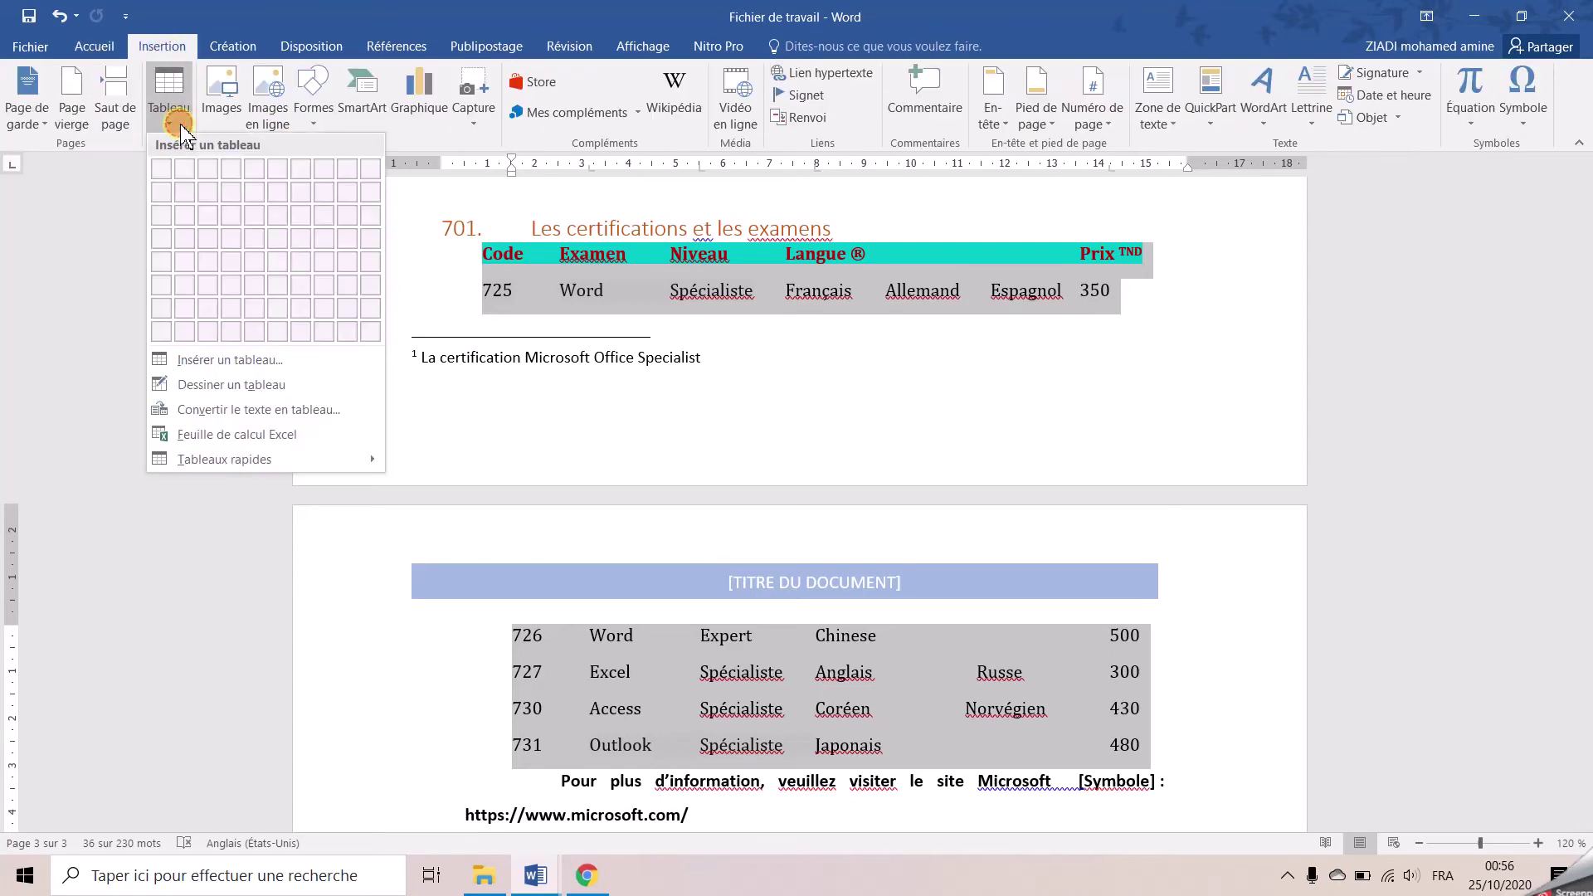
click(271, 411)
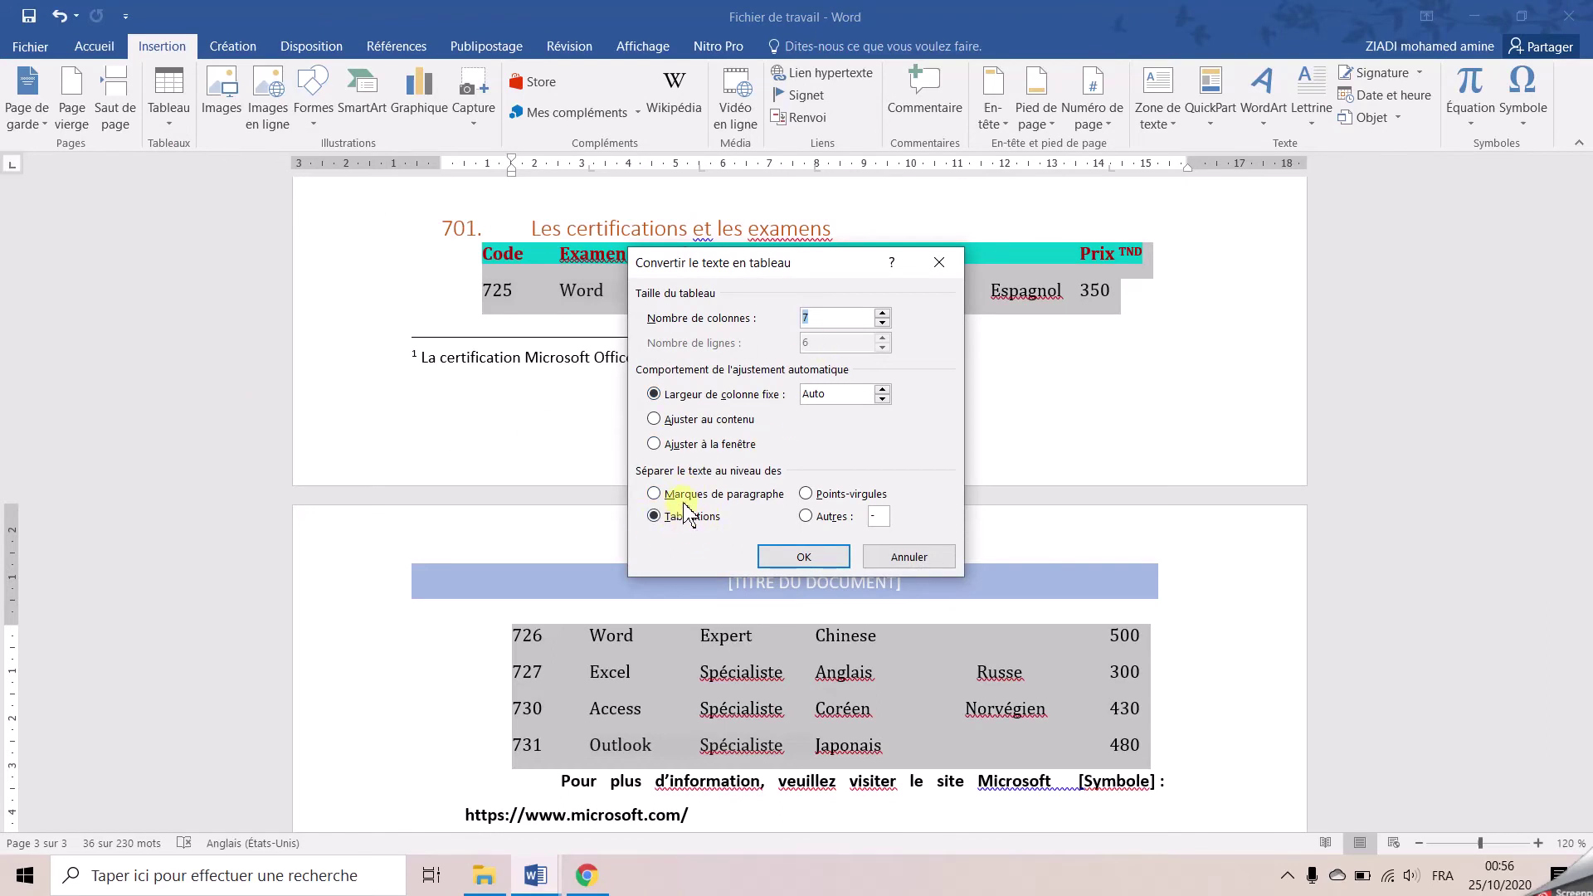
click(804, 557)
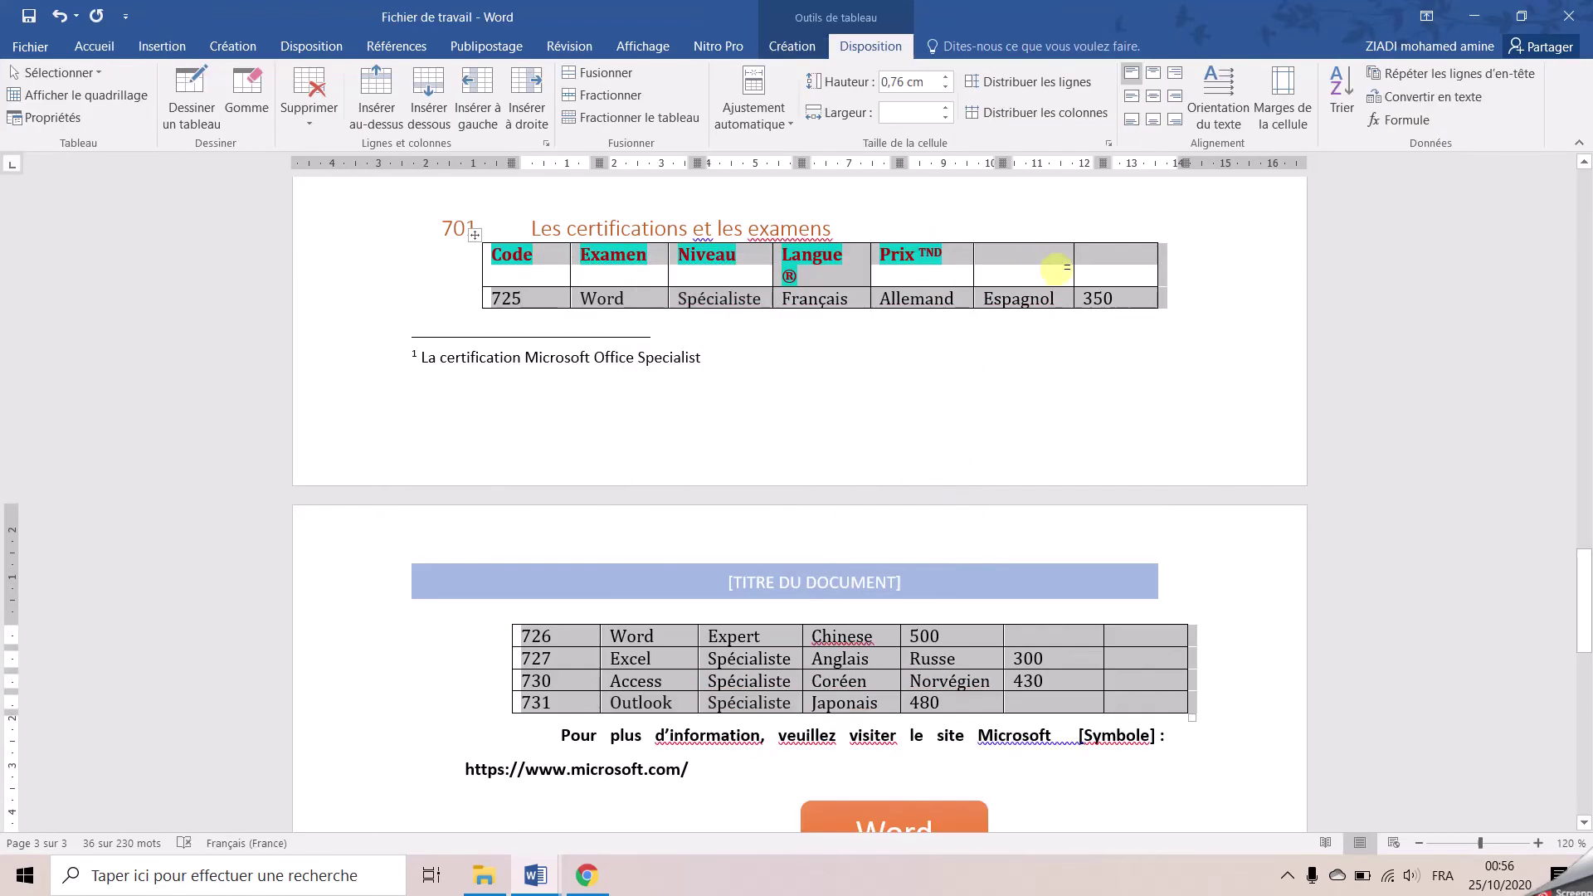
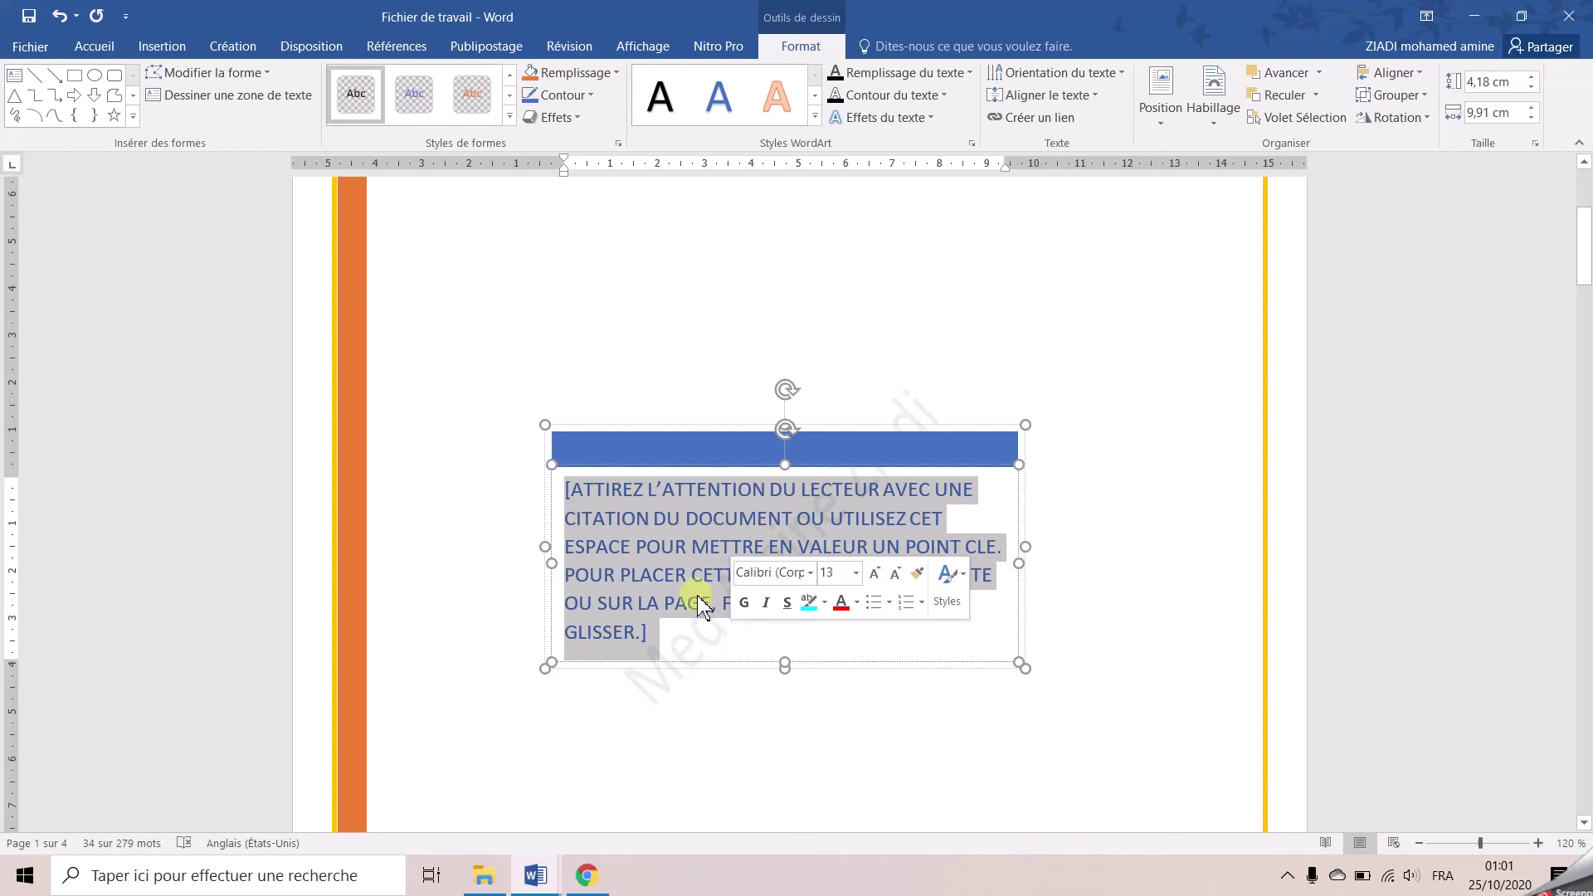
Replace the quote box's placeholder text with 'CONDIDAT FSEGN'
text(CO)
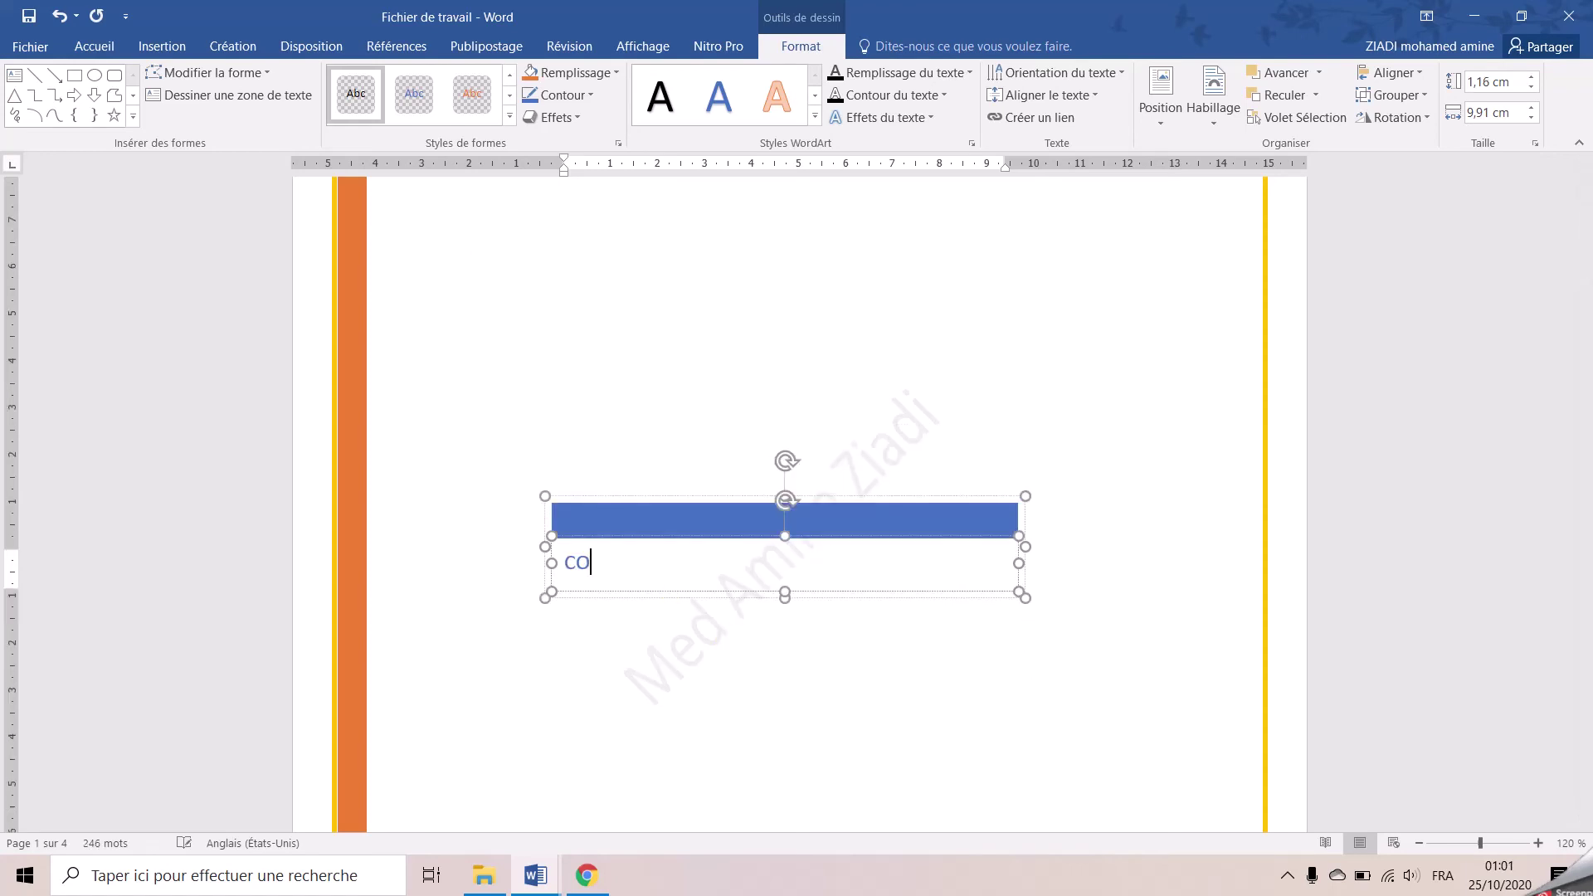
text(NDIDAT FSEGN)
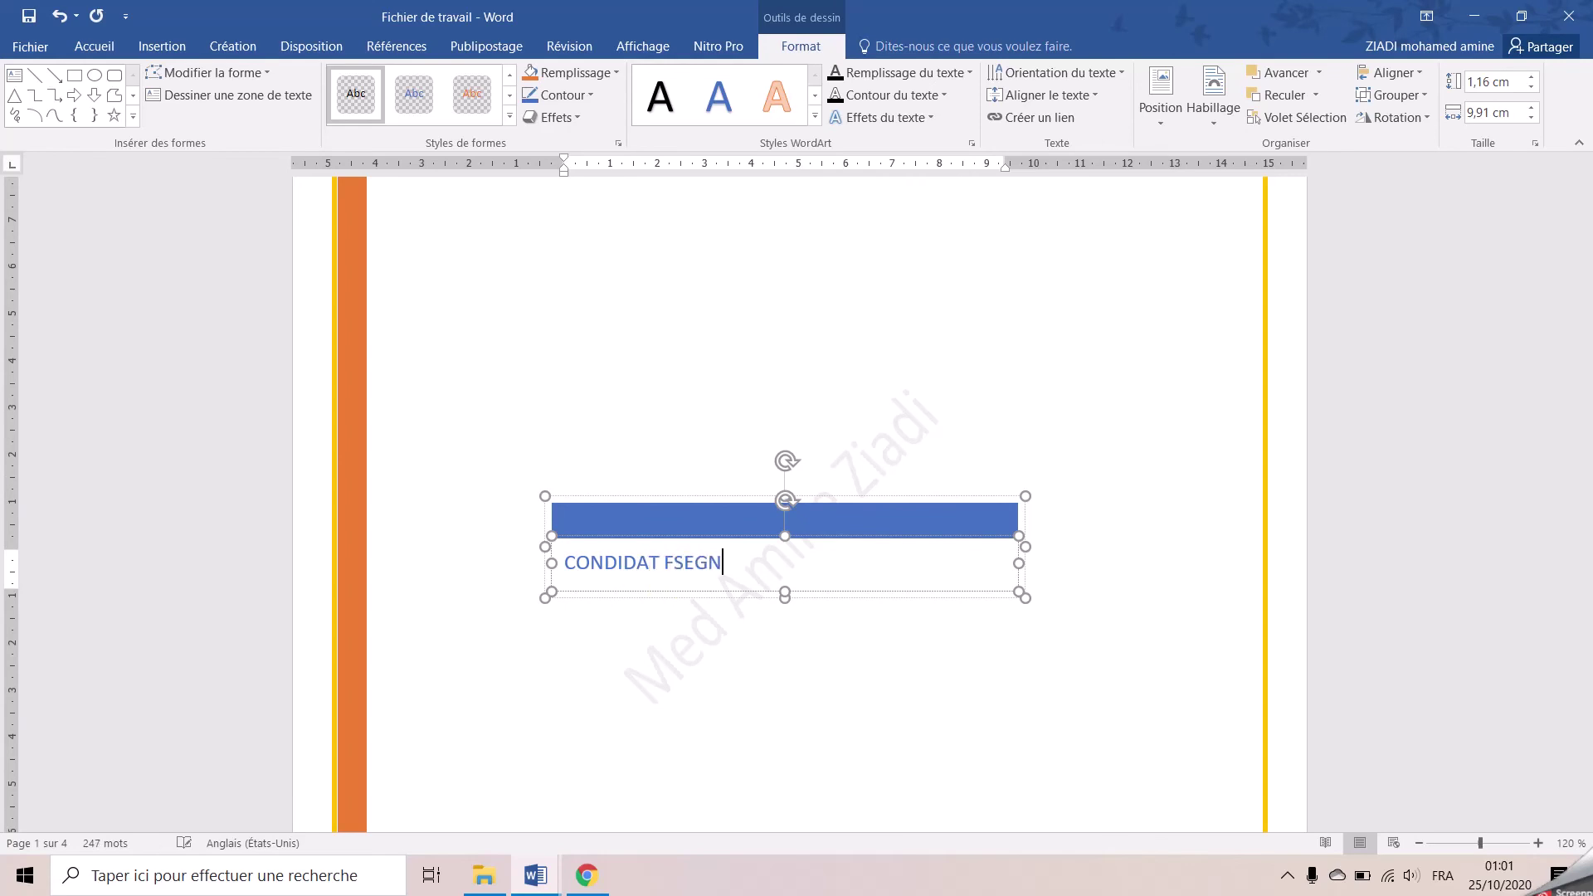
click(744, 409)
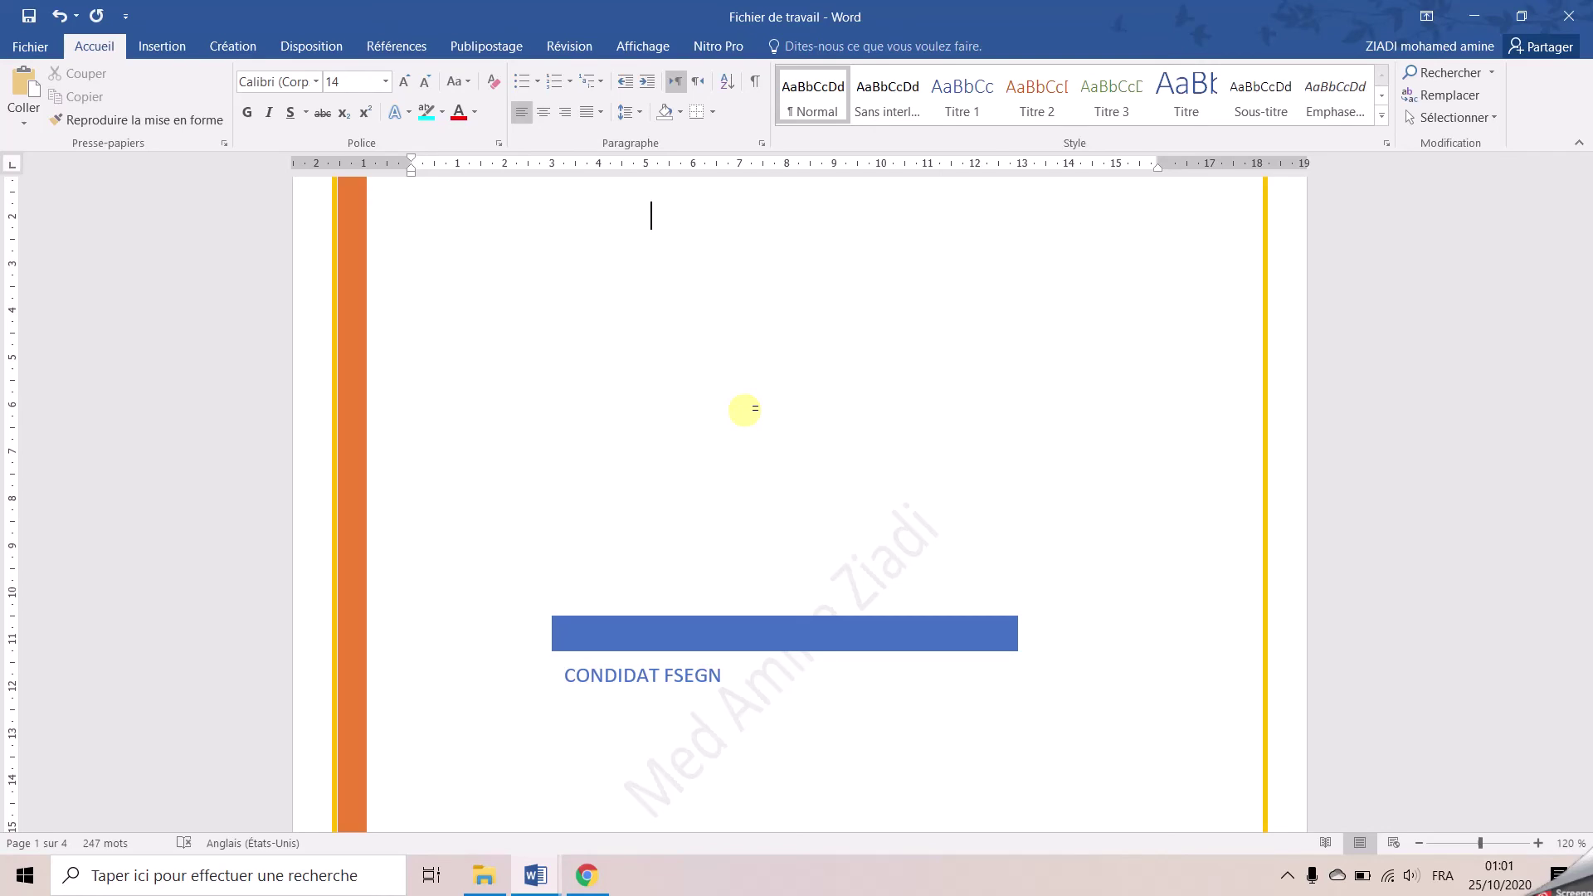
scroll(745, 411, down, 15)
scroll(745, 411, down, 12)
Try selecting the lines from 'Démontrez votre expertise' downward, then cancel the overlong selection
drag(377, 319, 441, 701)
click(440, 701)
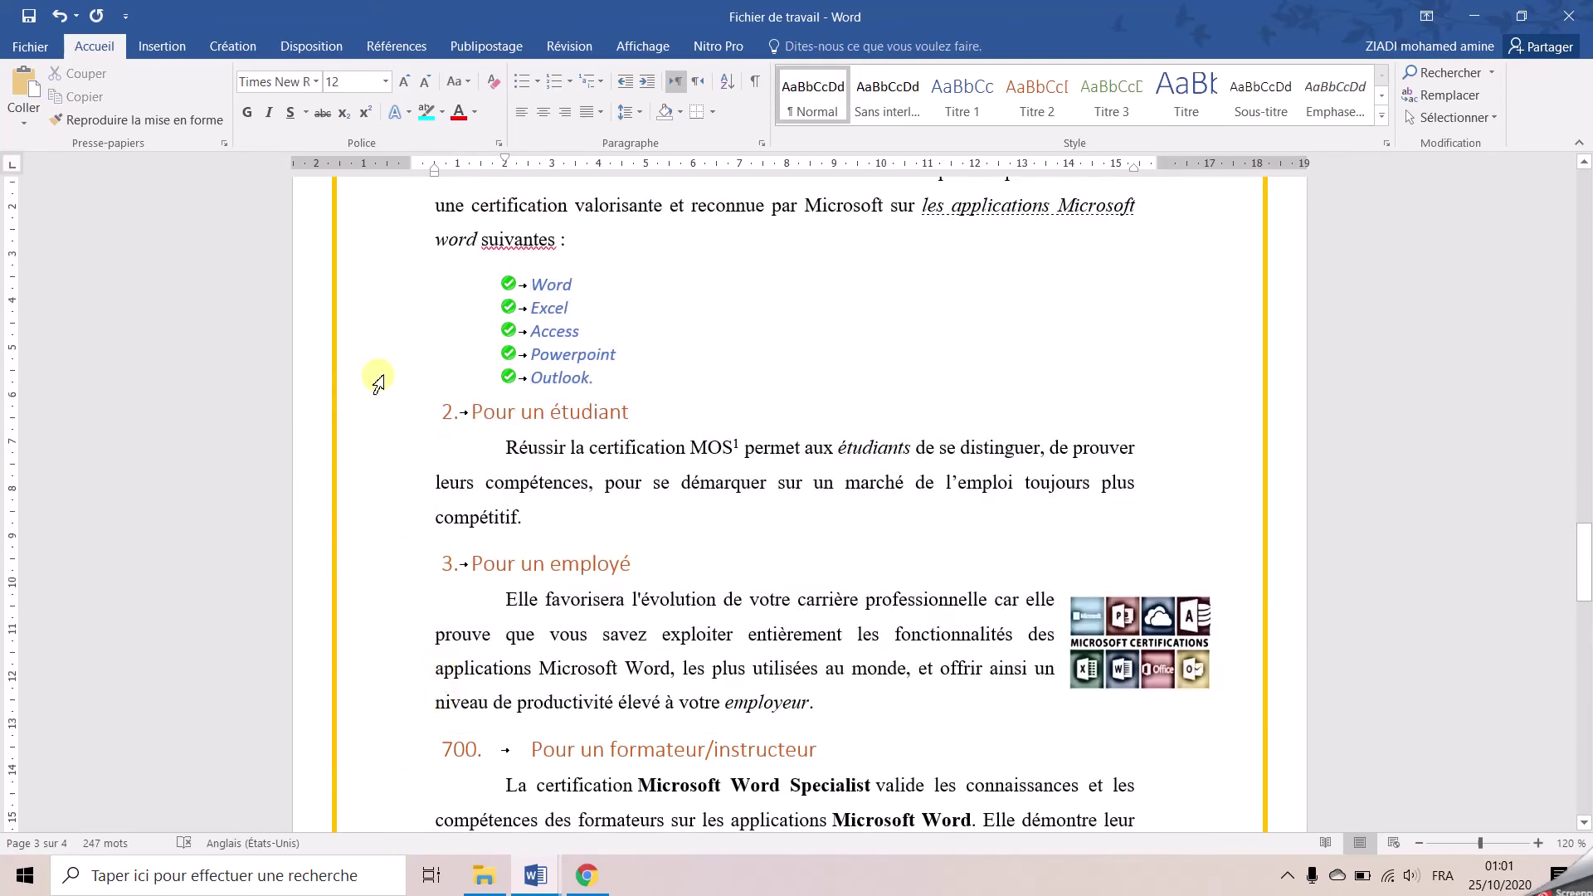
scroll(377, 381, up, 2)
Lay out the selected certification text in two columns with 0,8 cm spacing using Autres colonnes
drag(370, 263, 390, 810)
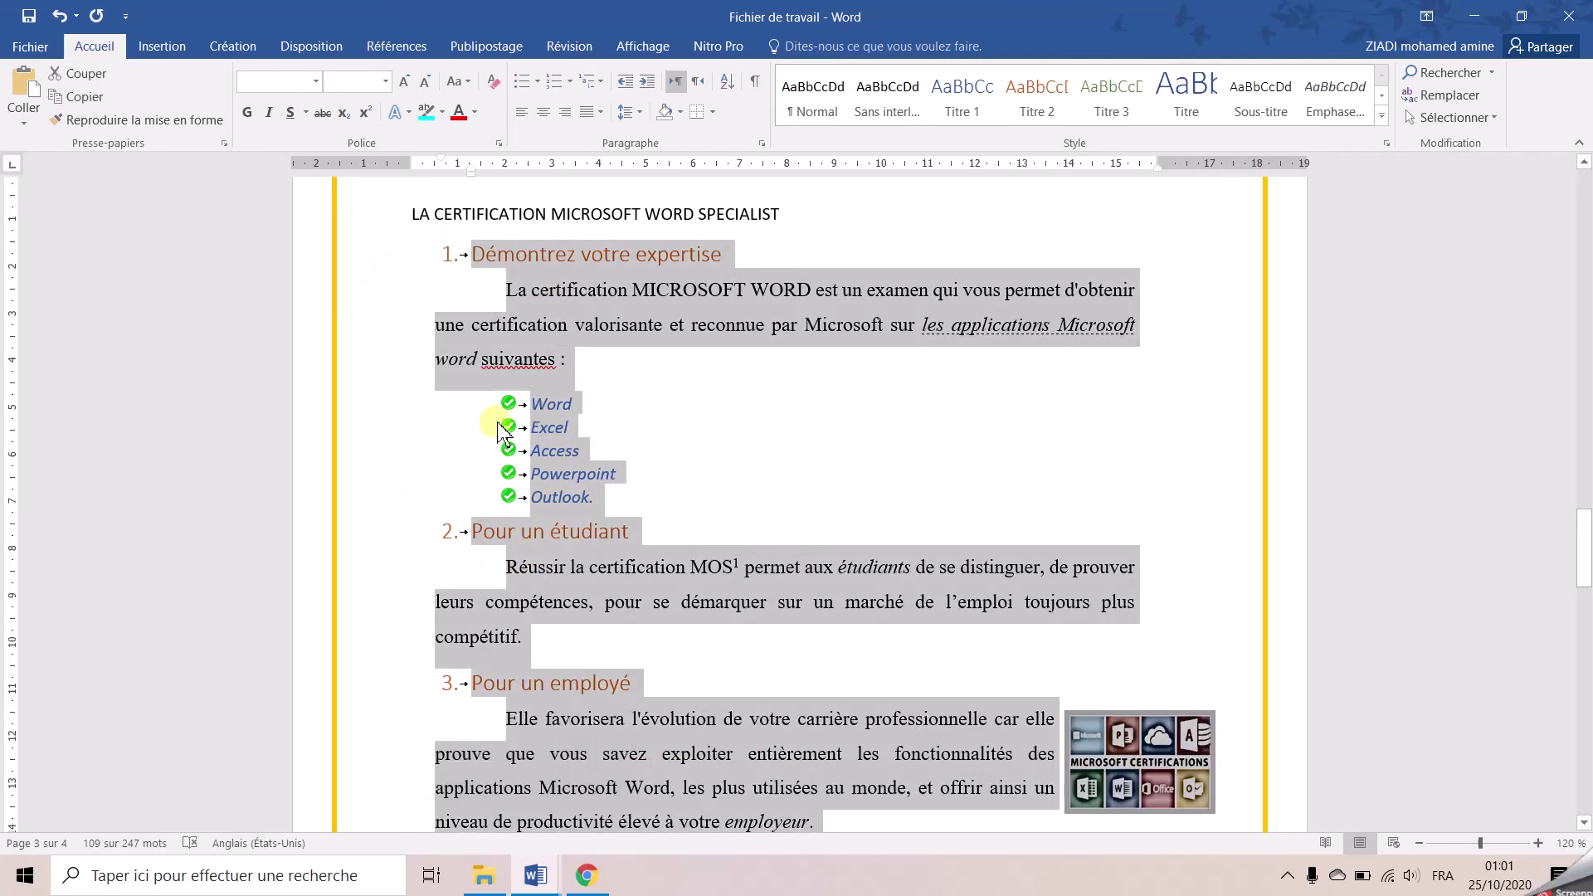
click(288, 52)
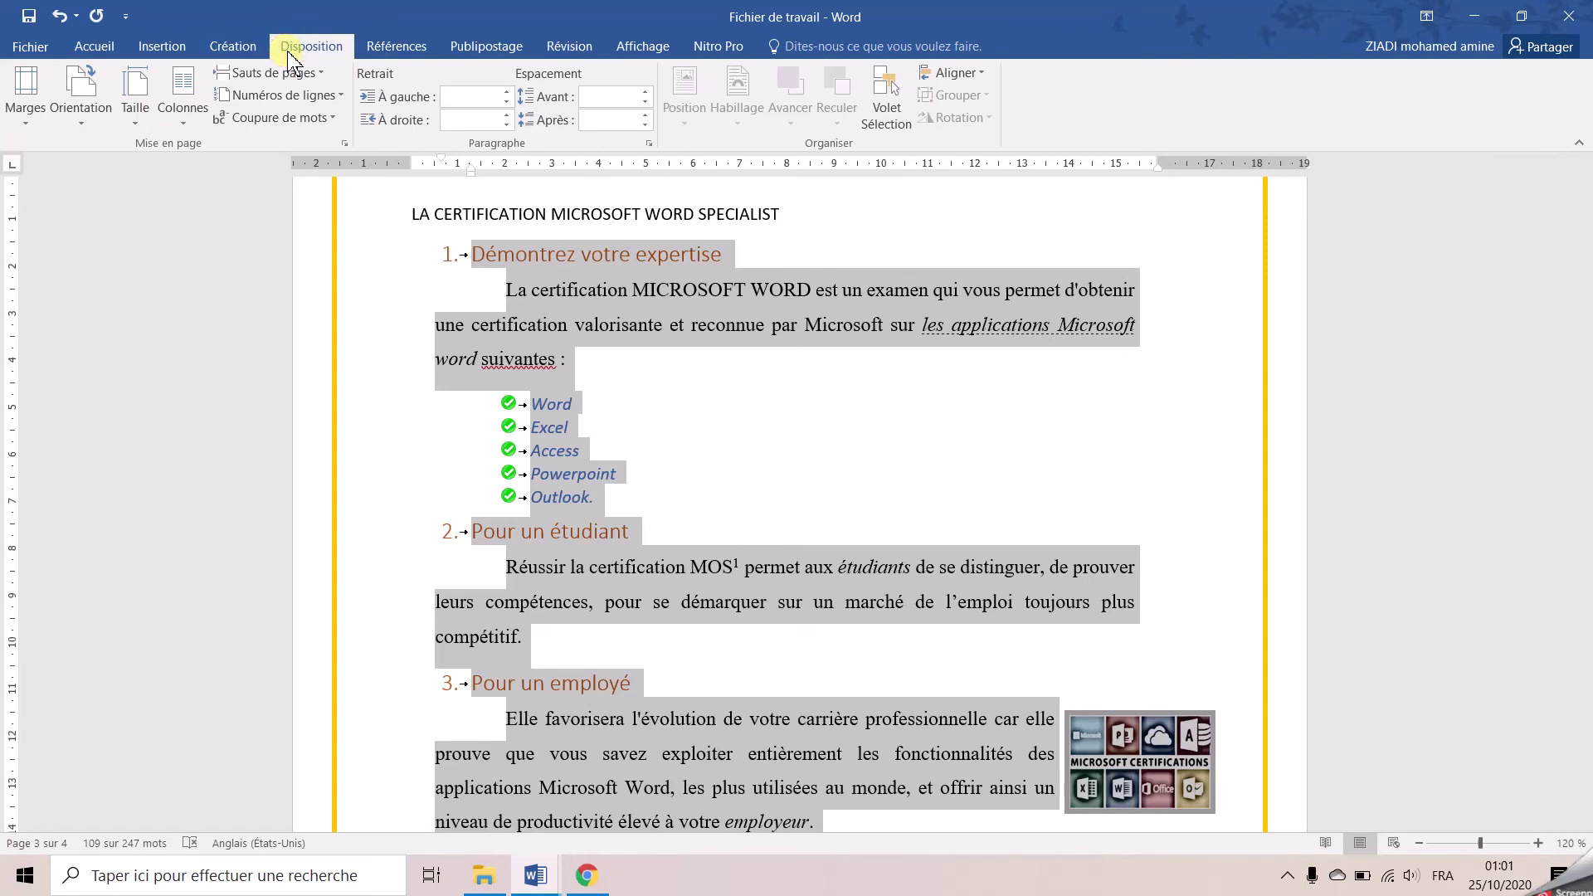
click(182, 98)
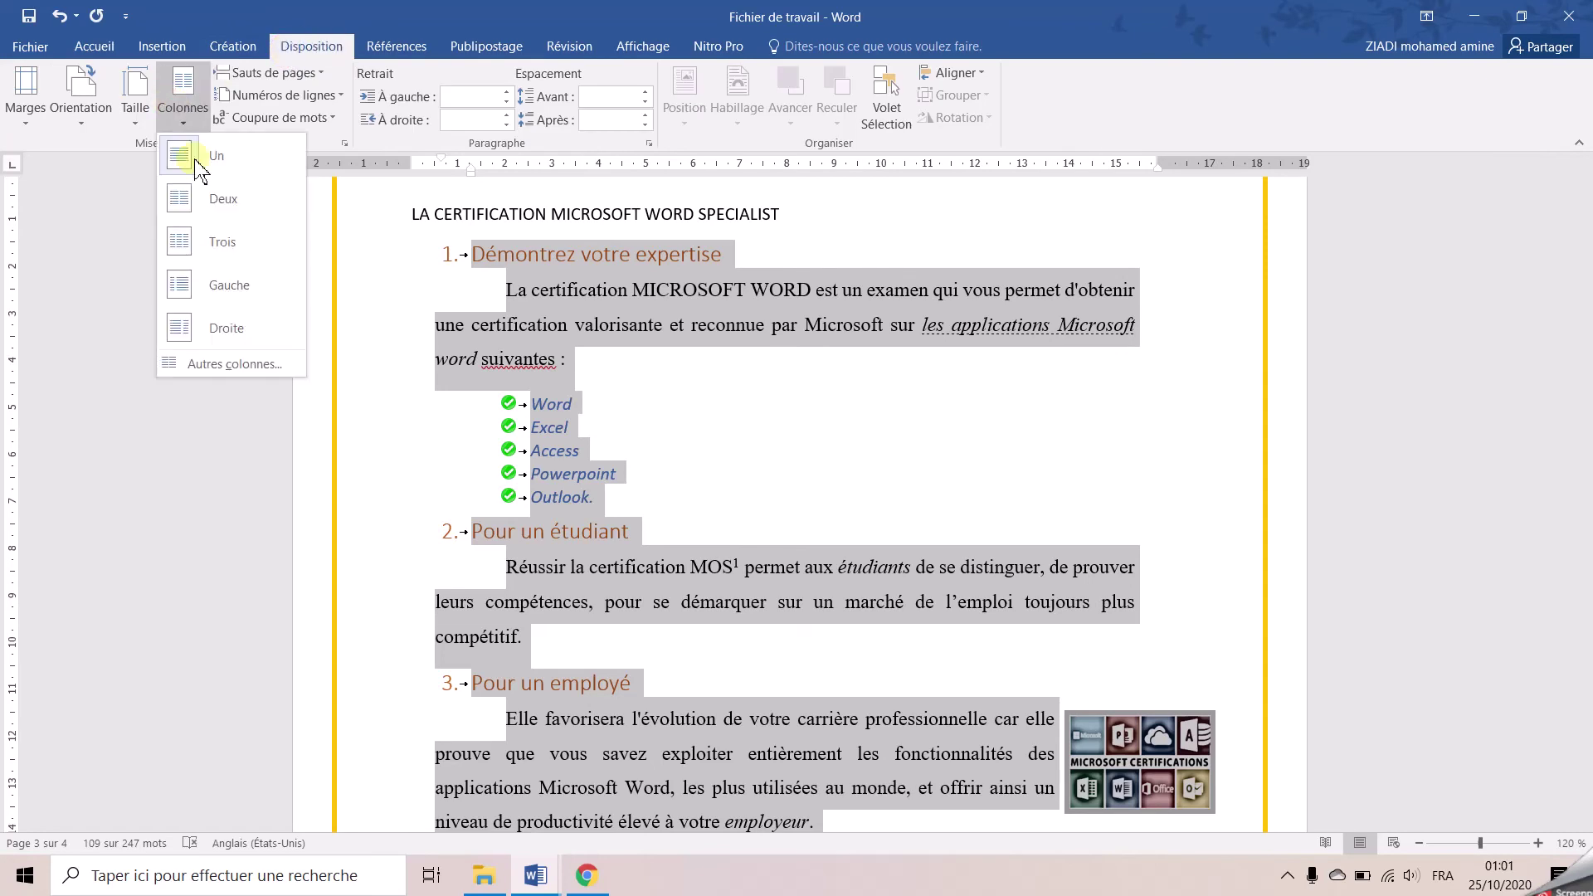
click(246, 365)
click(706, 293)
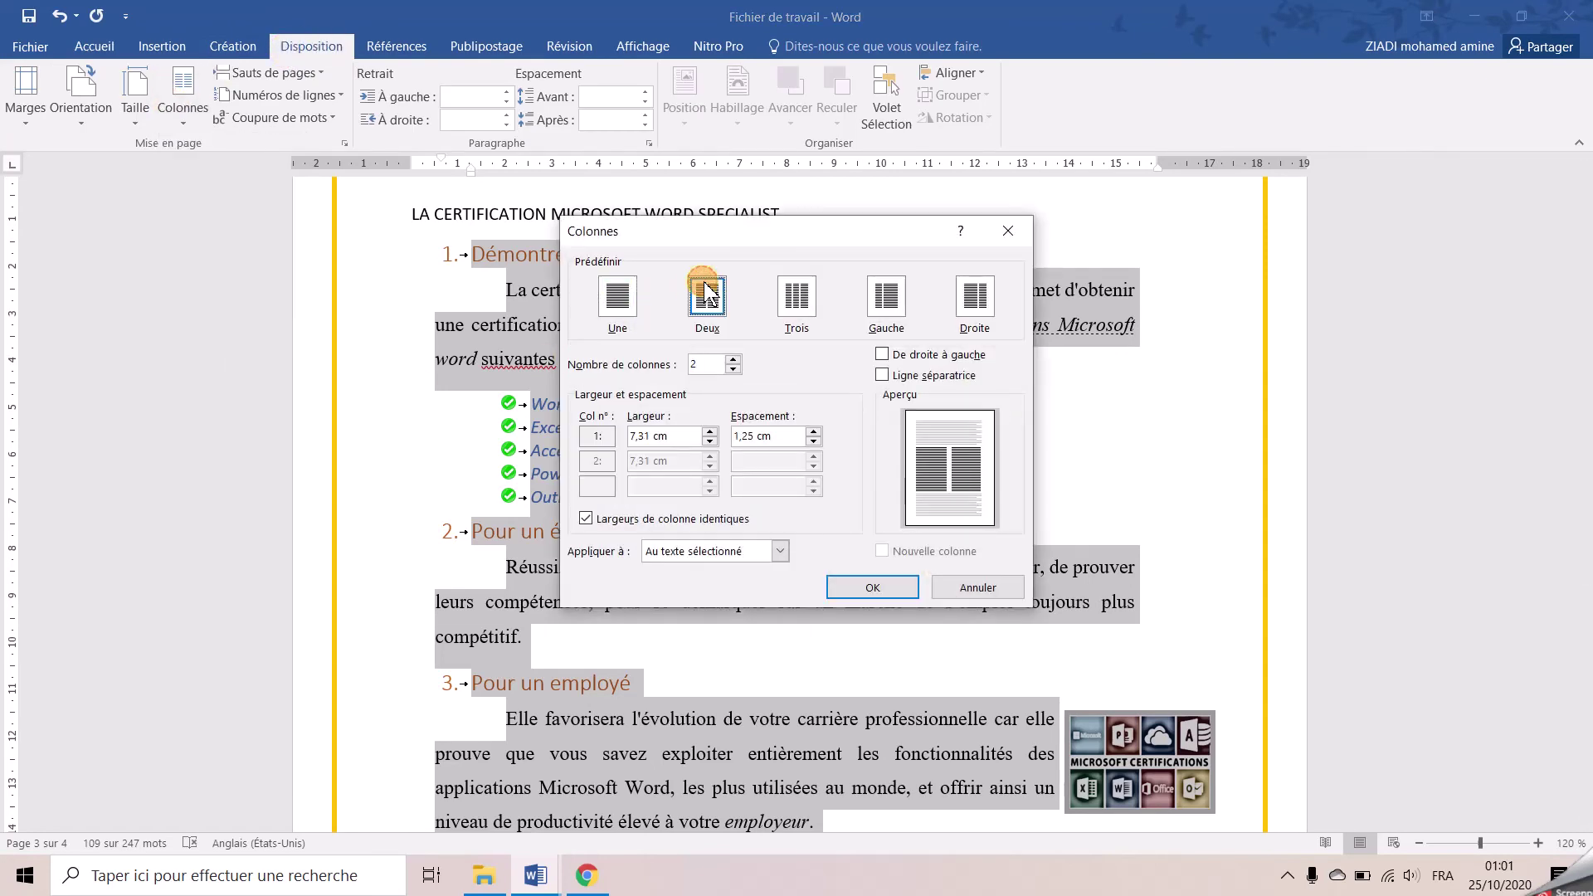
click(813, 440)
click(813, 440)
click(813, 441)
click(813, 440)
click(814, 440)
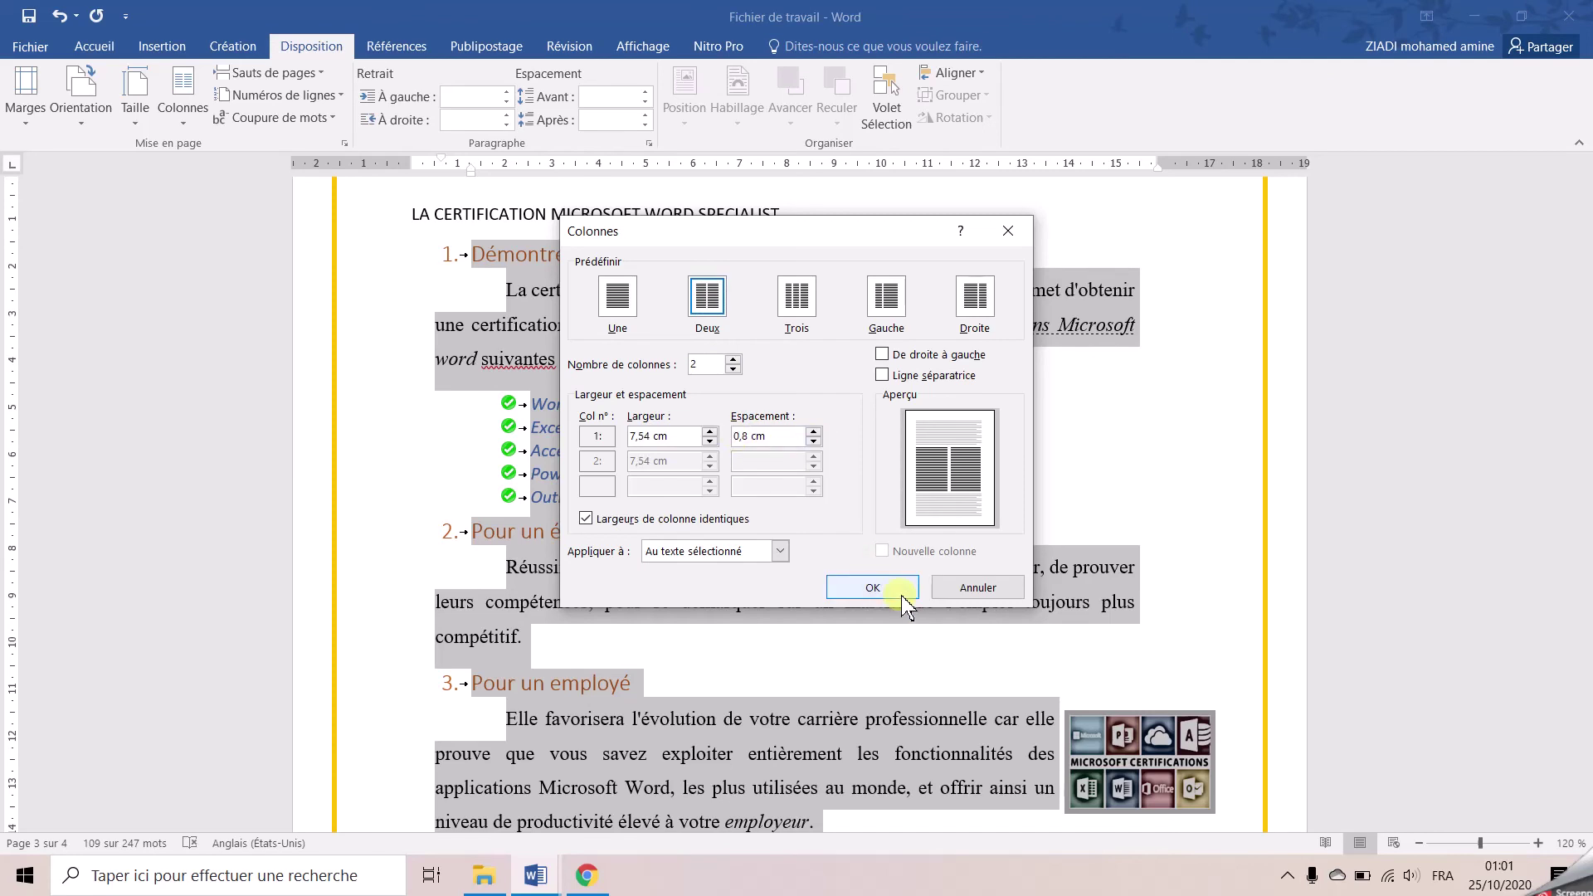
click(872, 587)
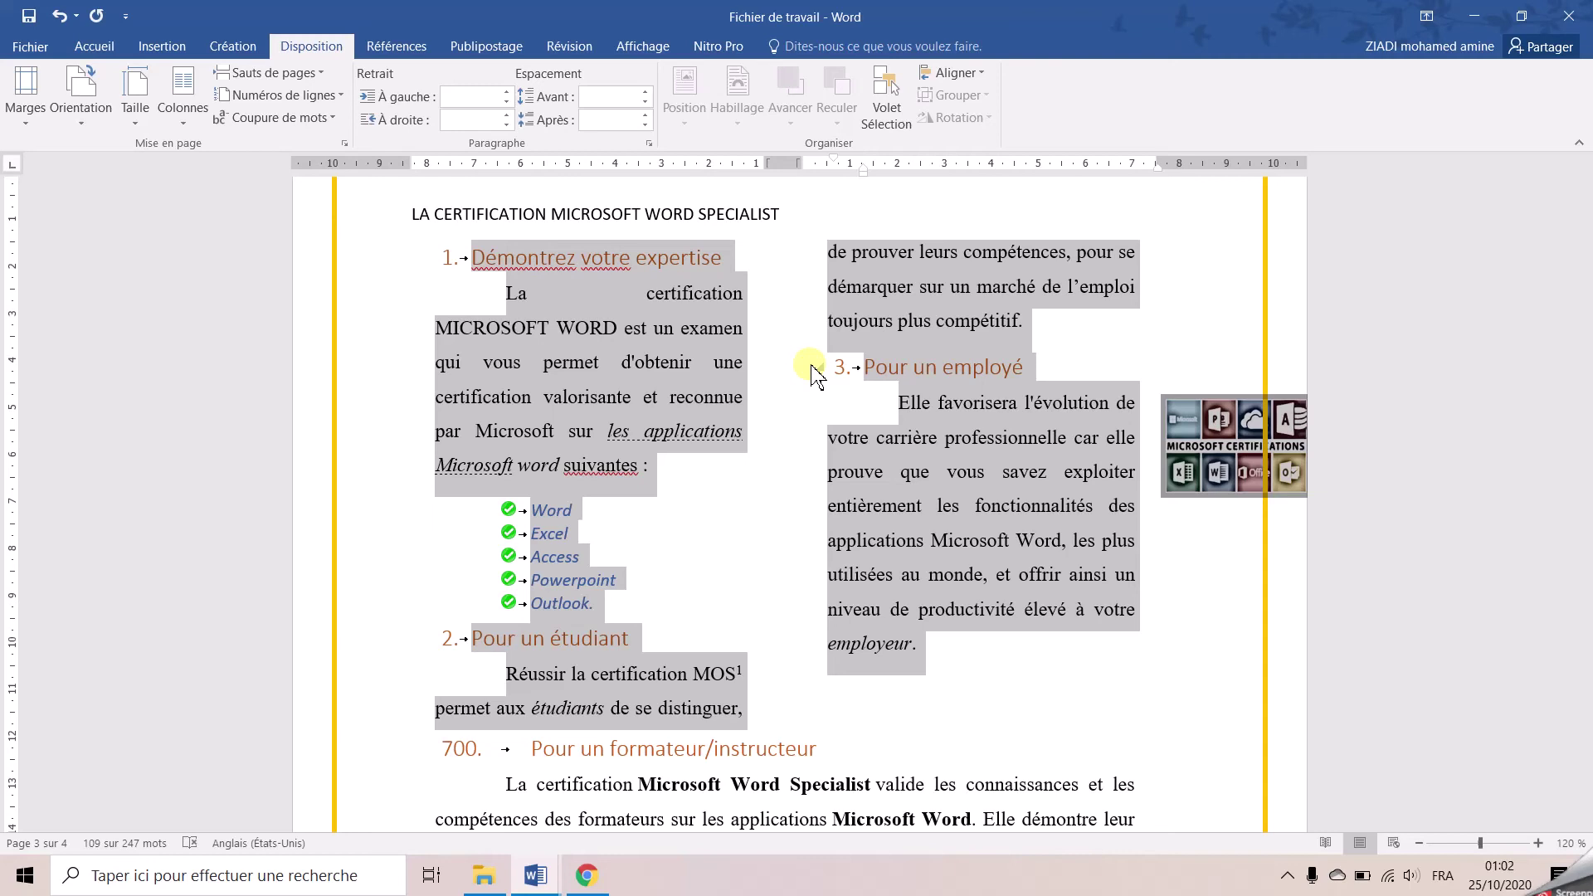
Save the document and run the Document Inspector on it
click(27, 48)
click(240, 365)
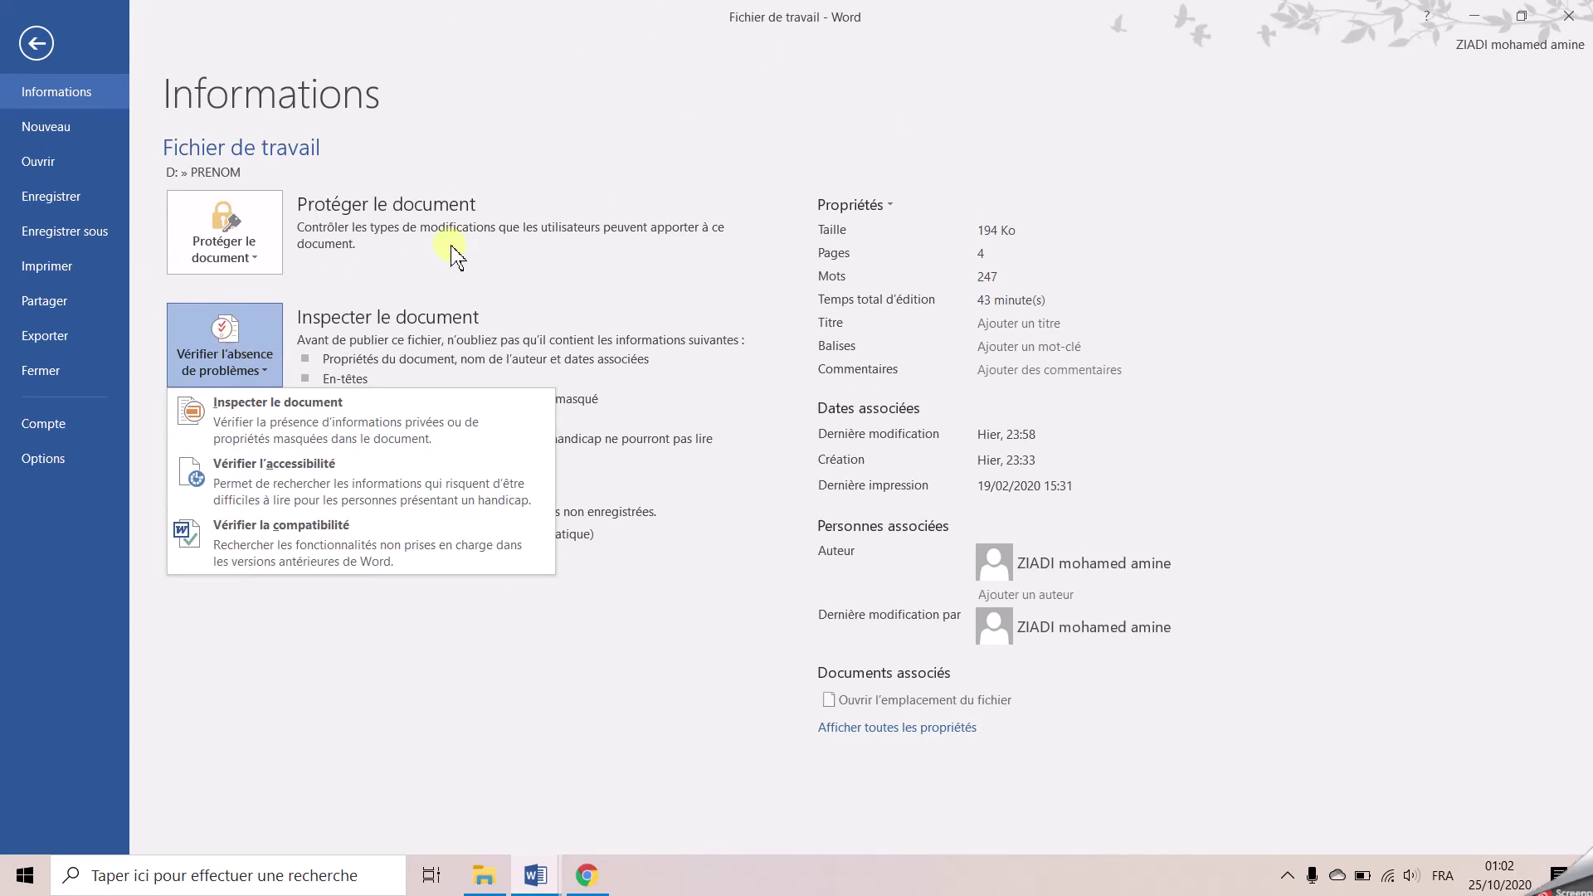
click(329, 441)
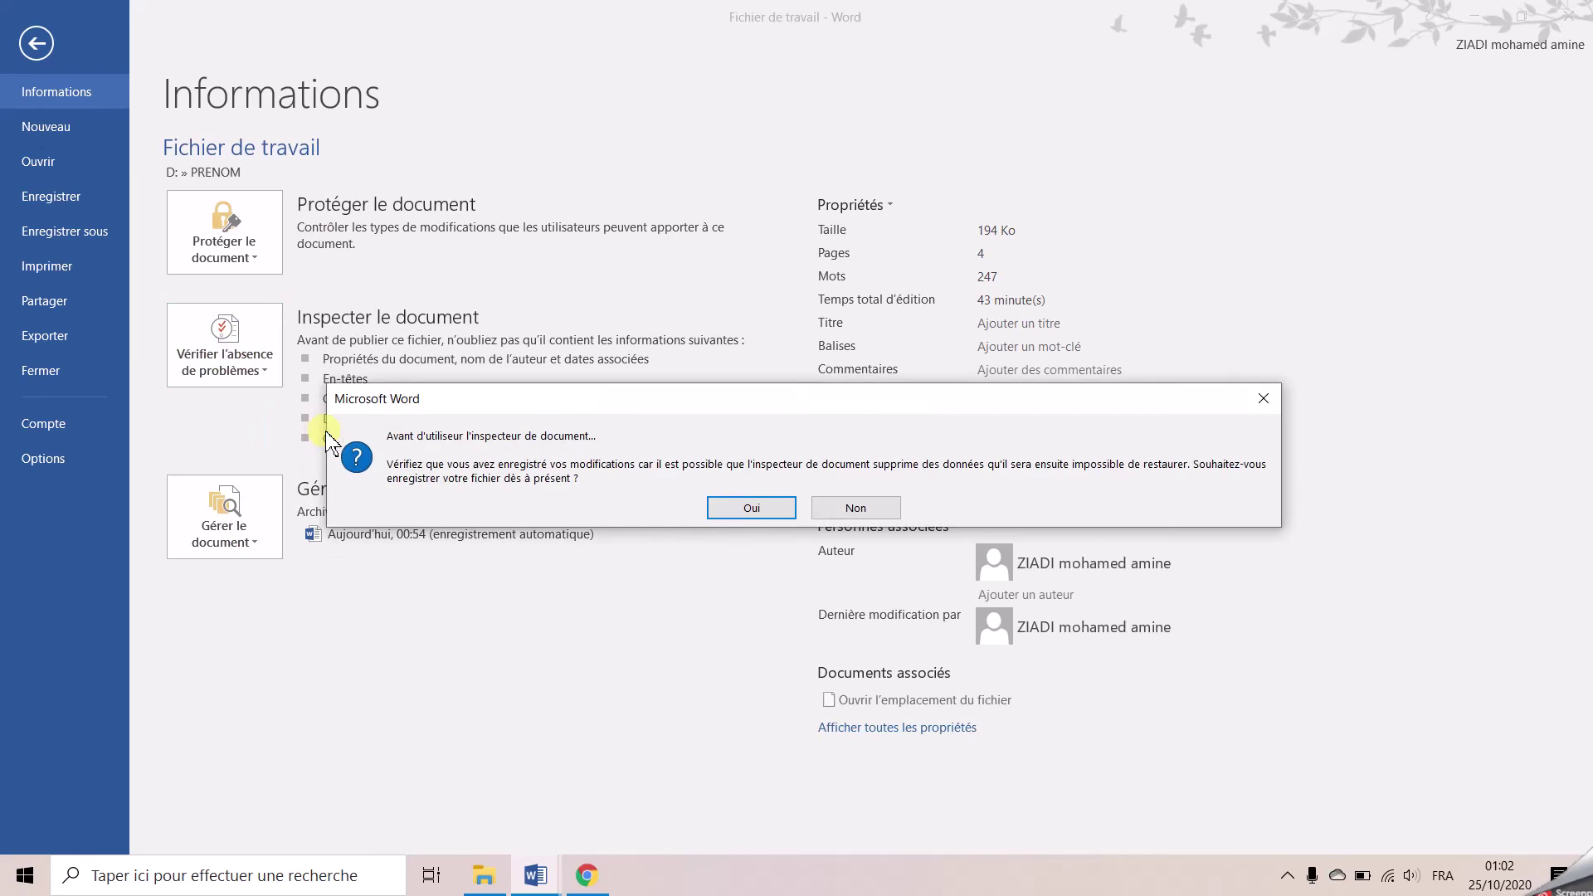
click(737, 510)
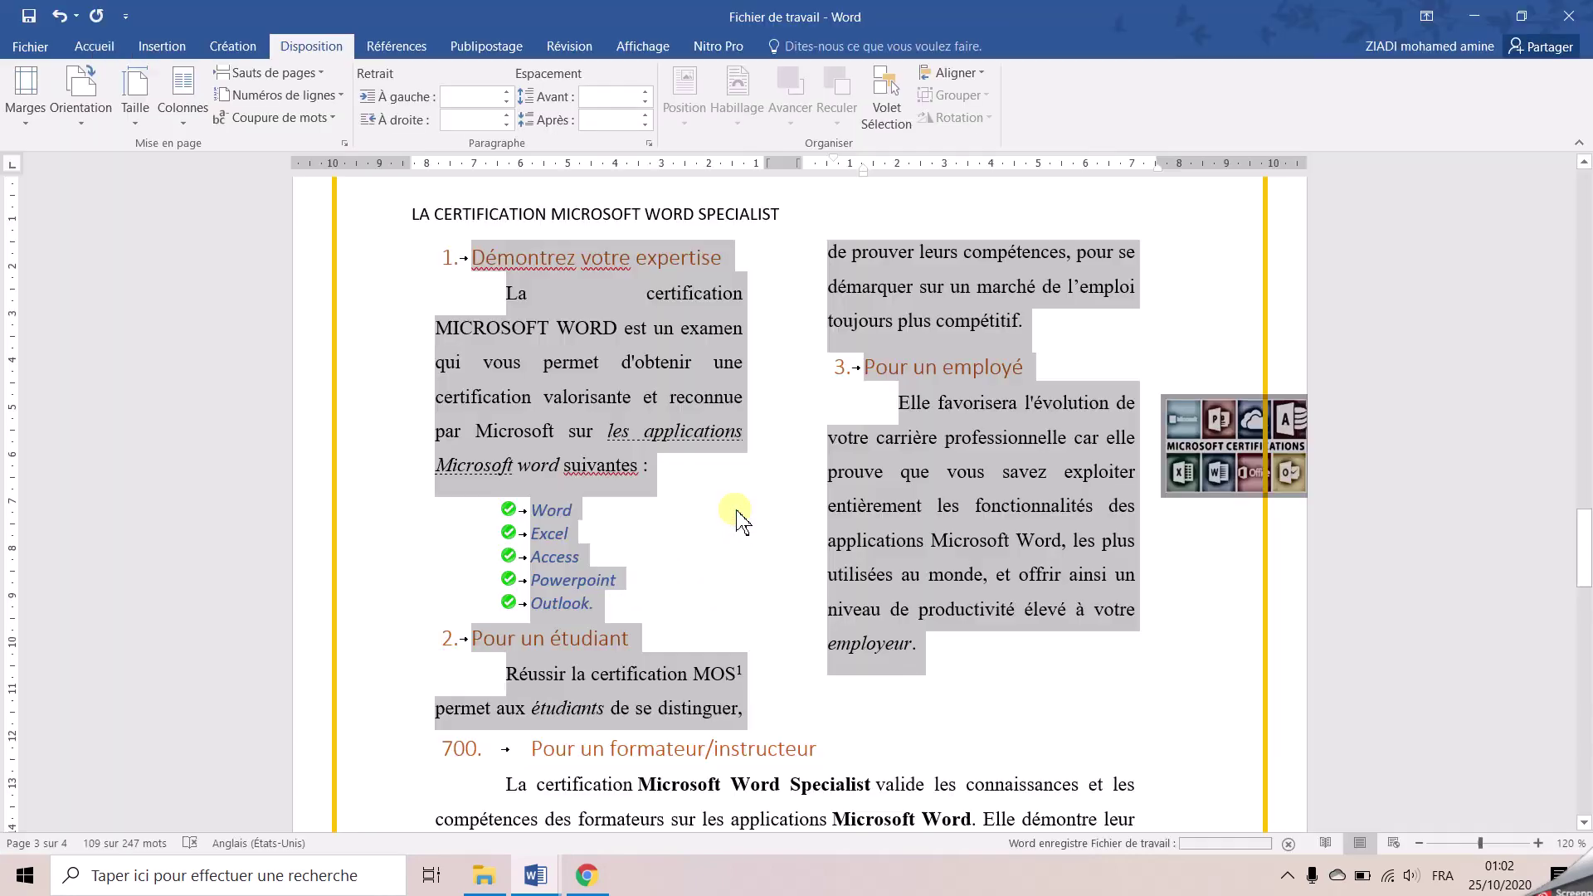
click(960, 660)
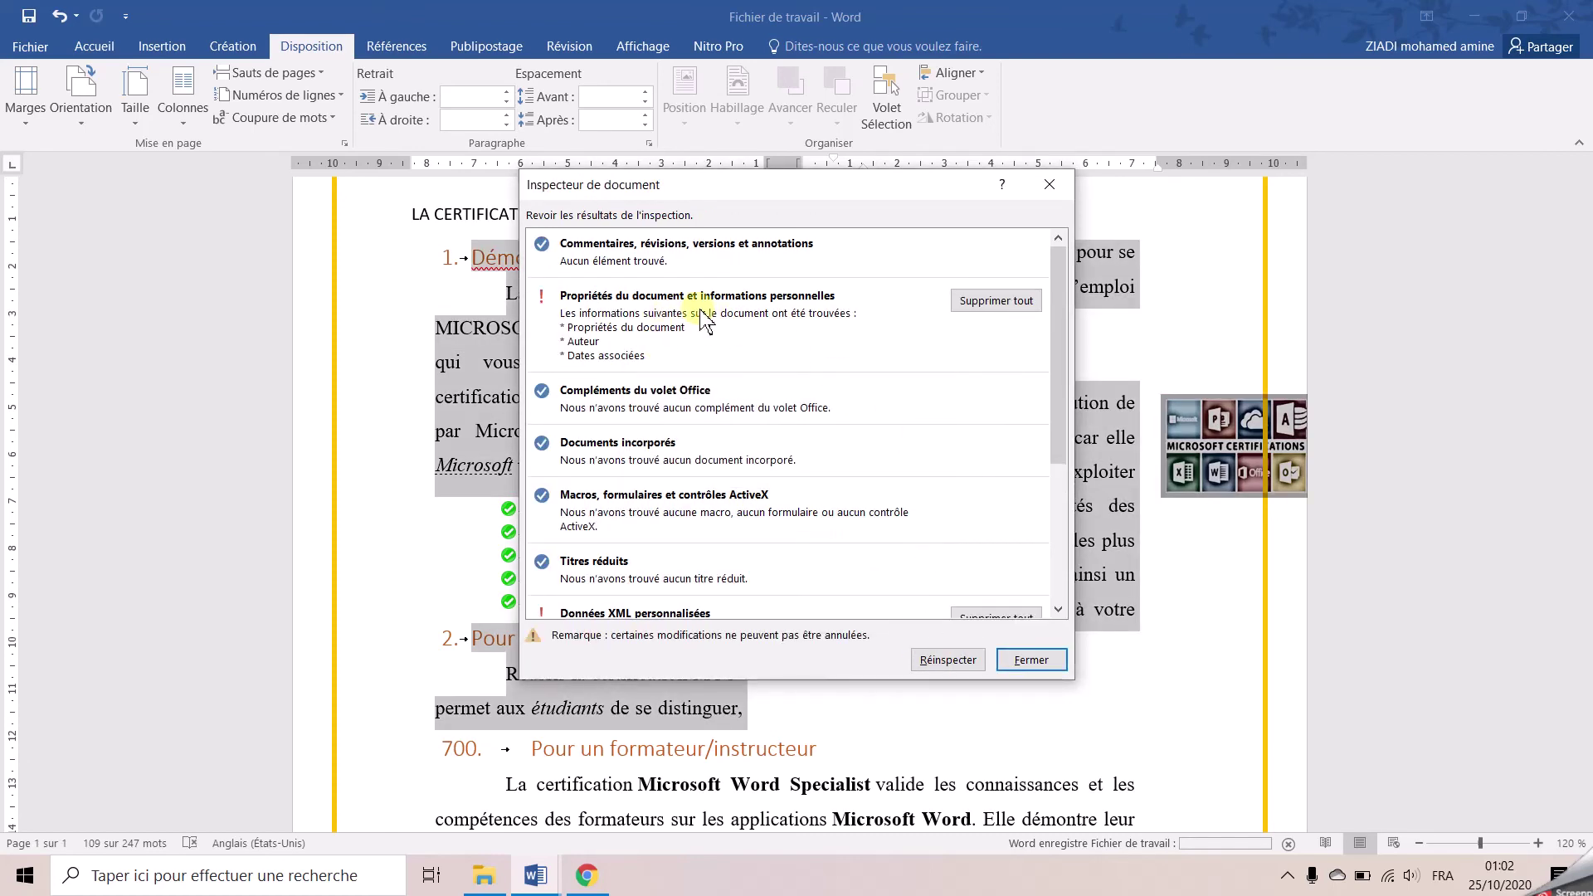
Remove document properties, personal information, headers, footers and watermarks, then close the inspector
click(983, 307)
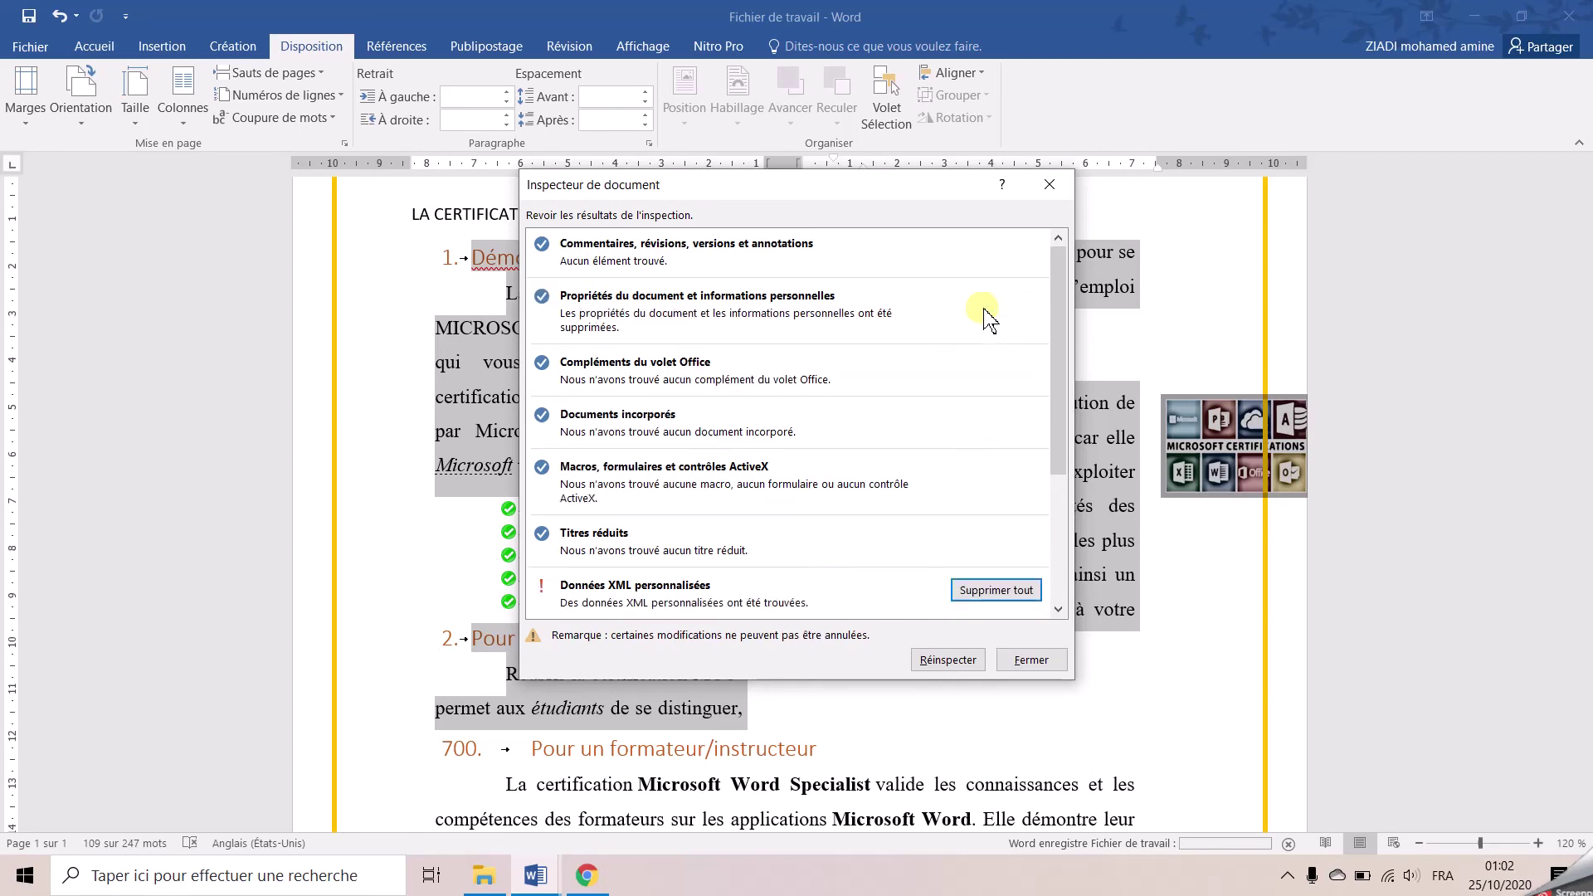
scroll(896, 531, down, 3)
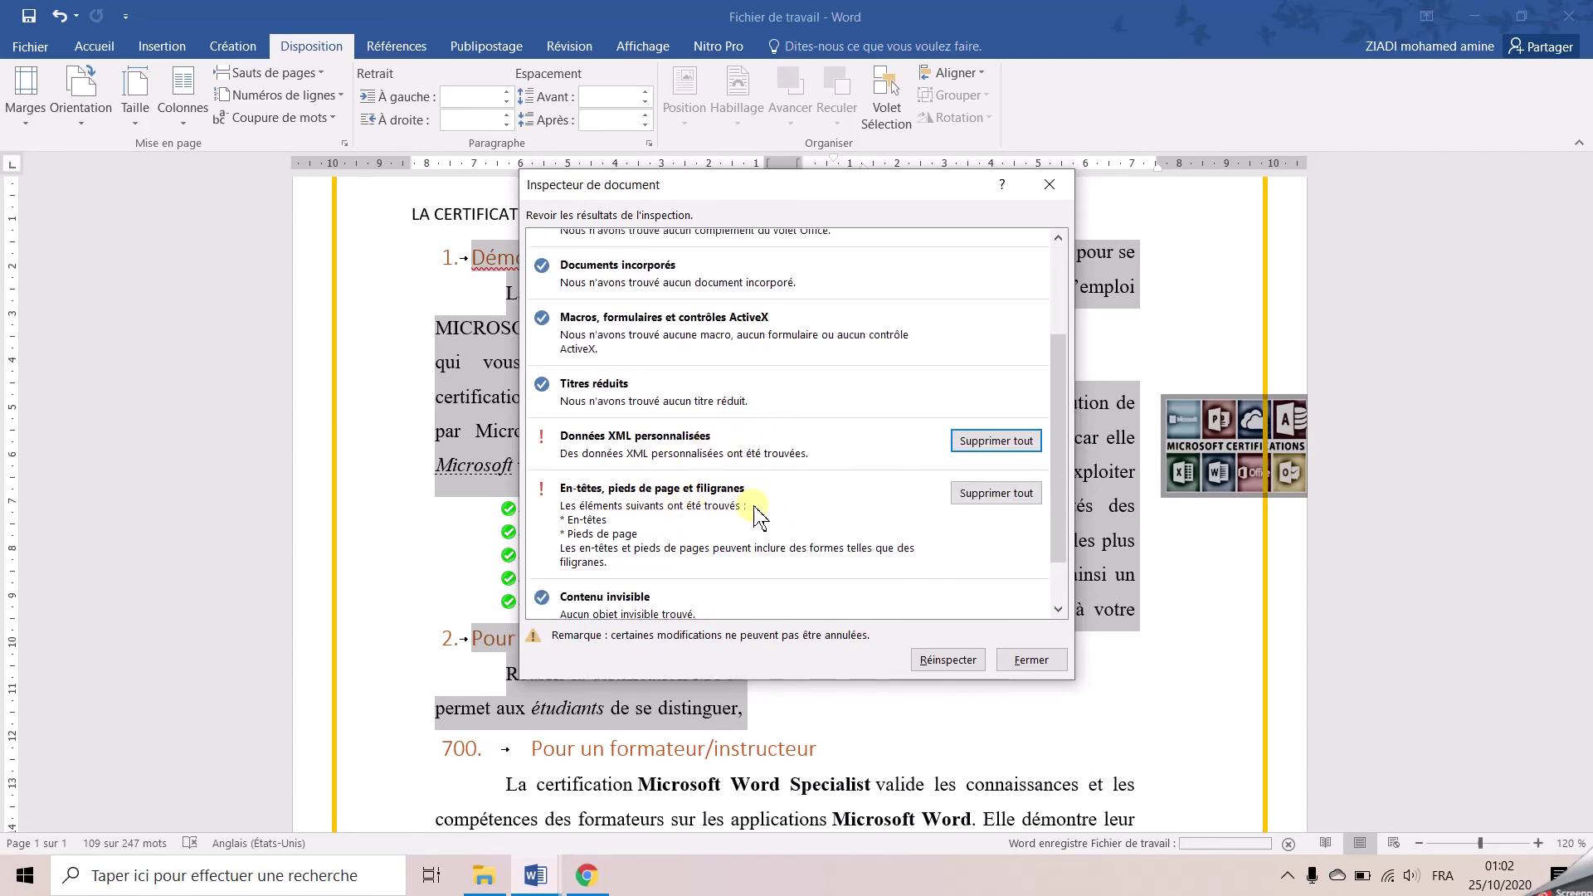
click(986, 496)
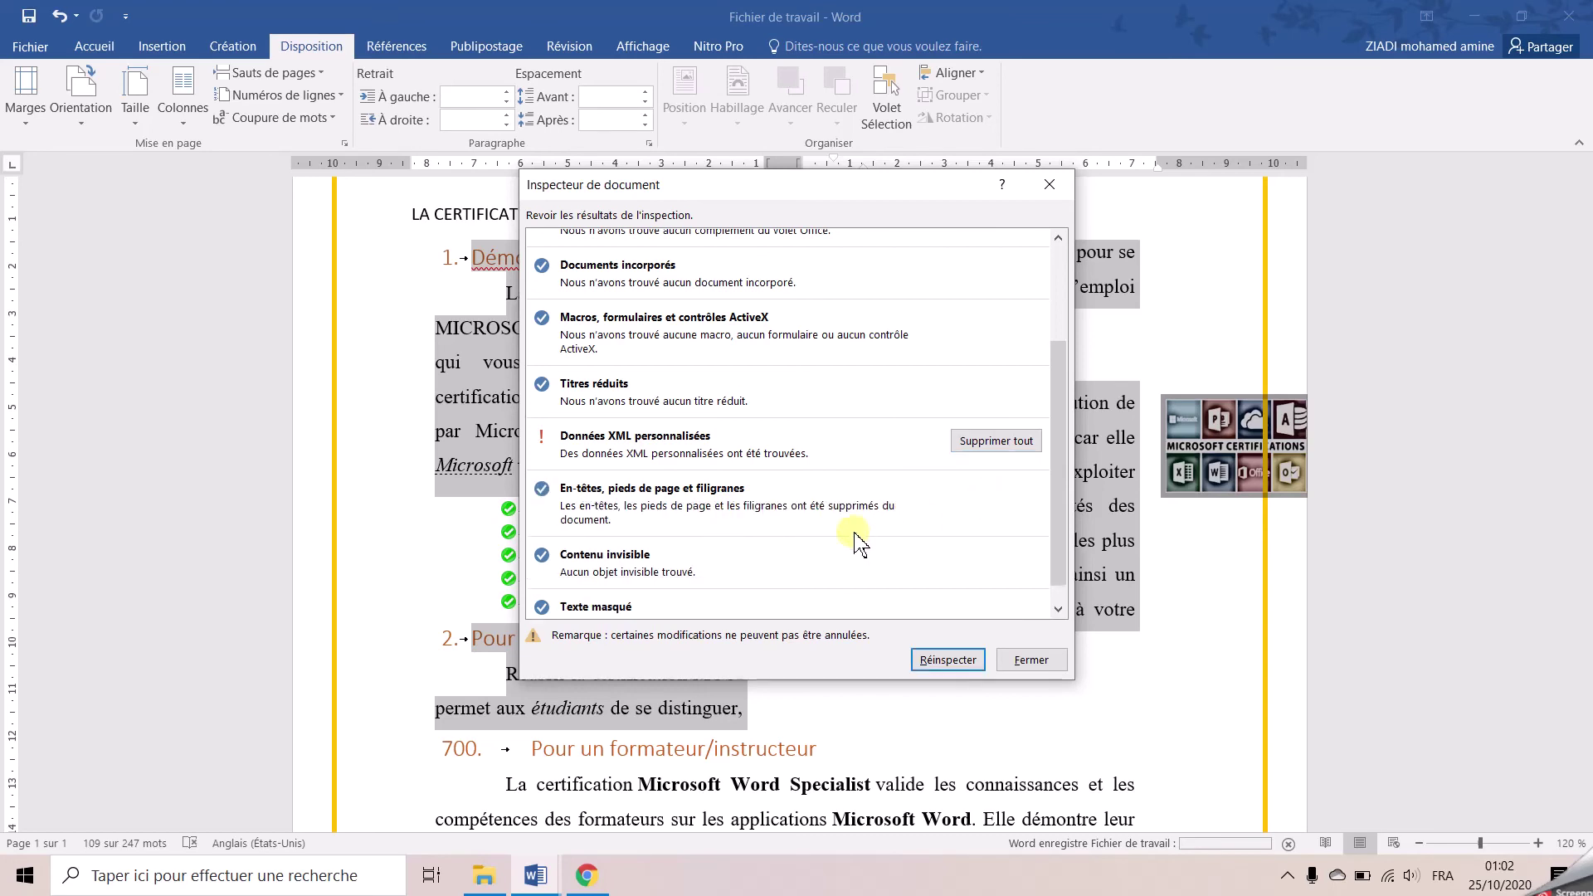
scroll(854, 538, down, 1)
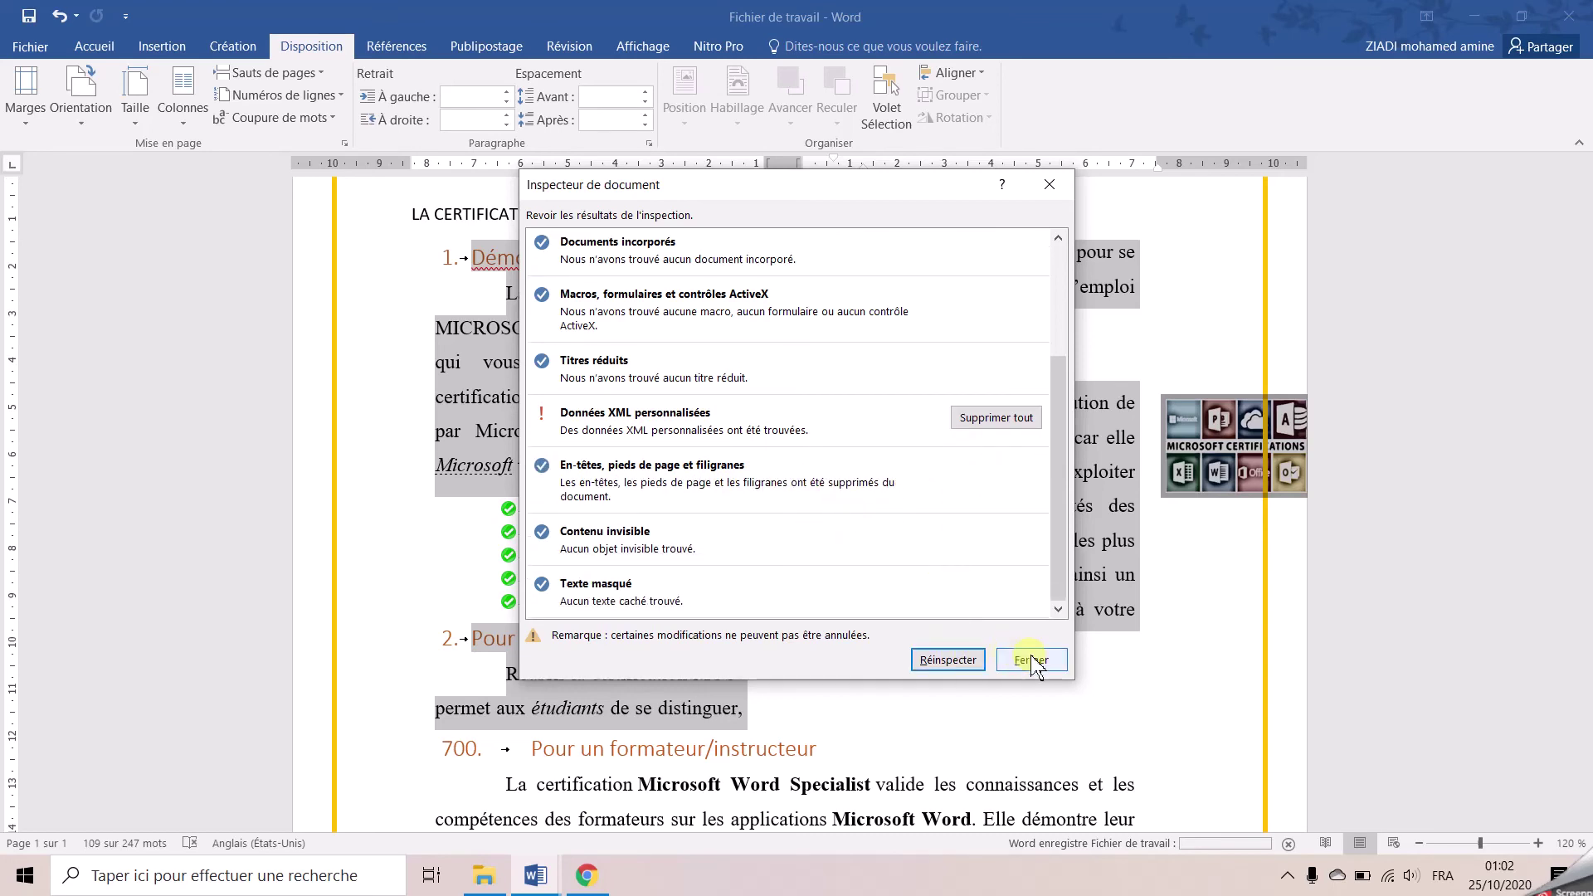
click(1031, 659)
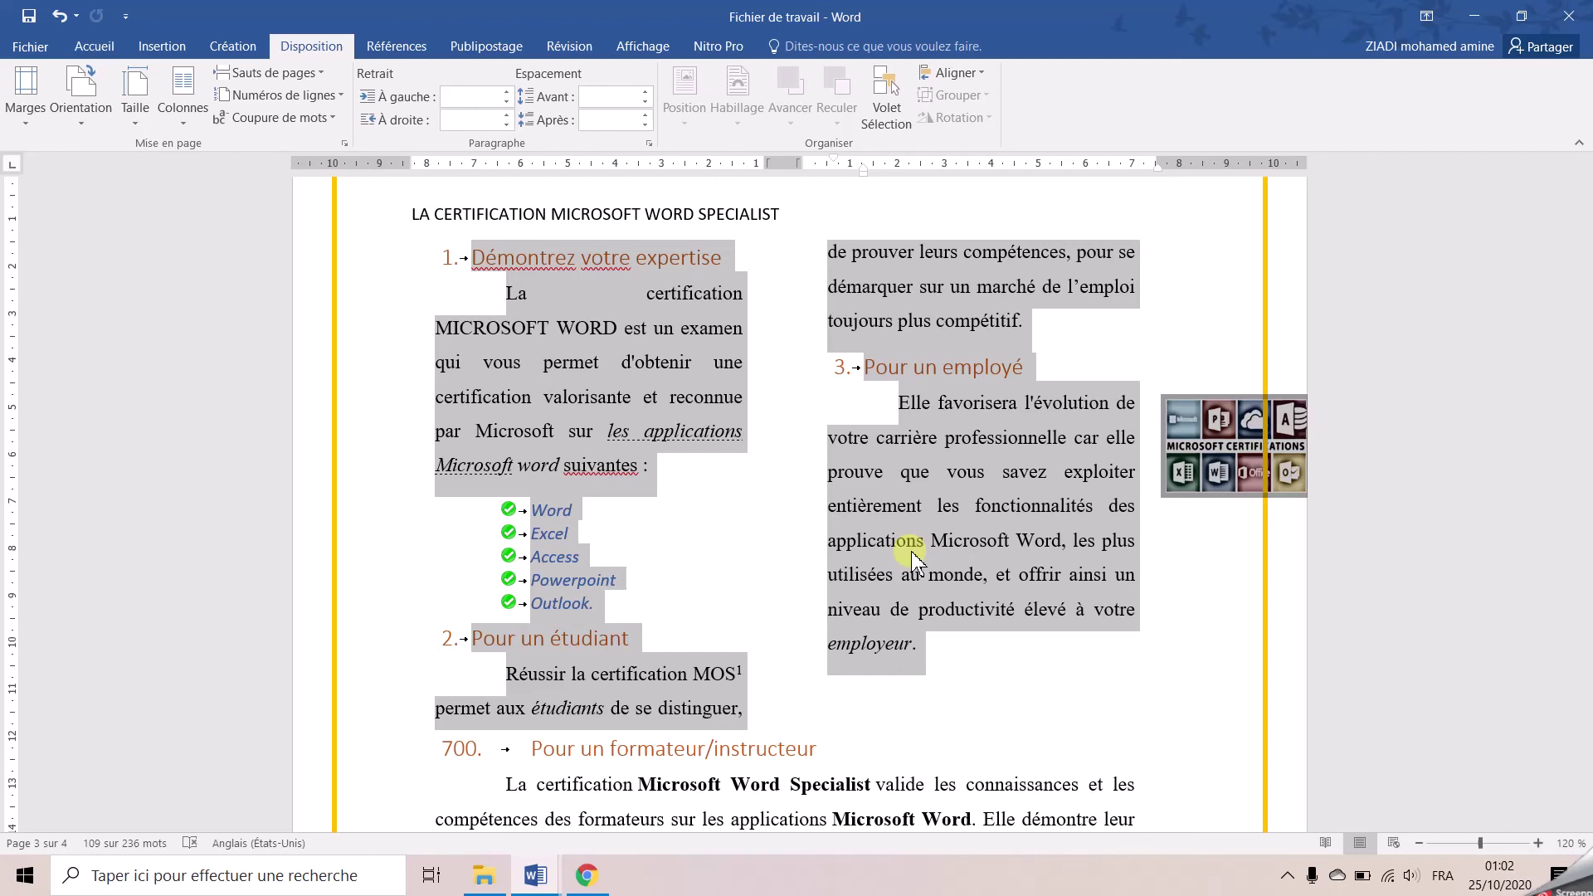
Set the page color to Vert, Accentuation6, plus clair 80 %
click(225, 50)
click(1426, 131)
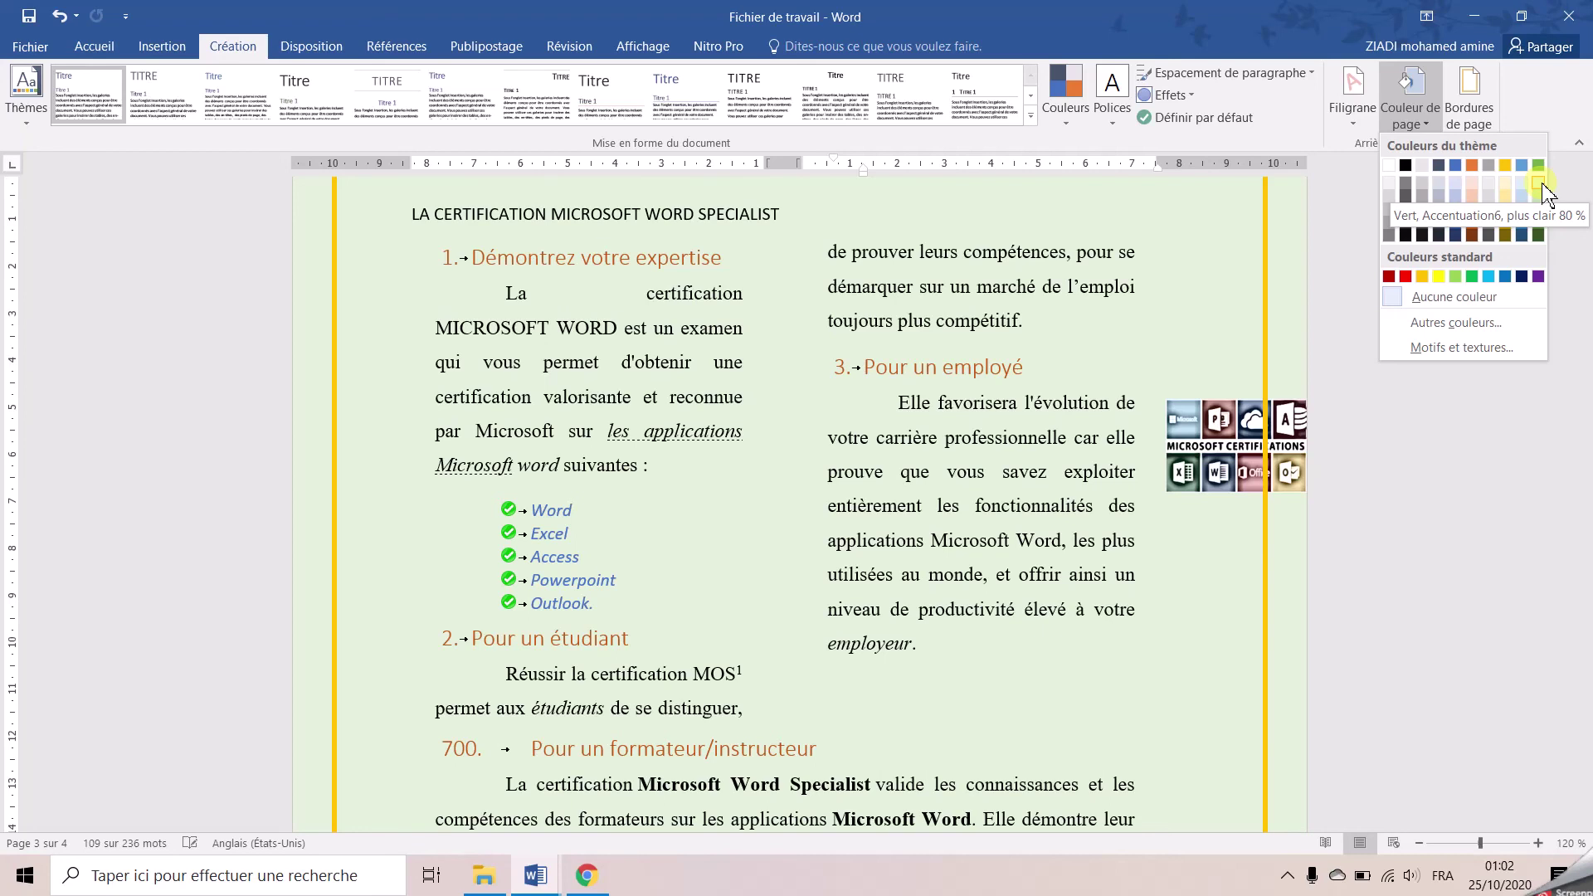
click(1540, 183)
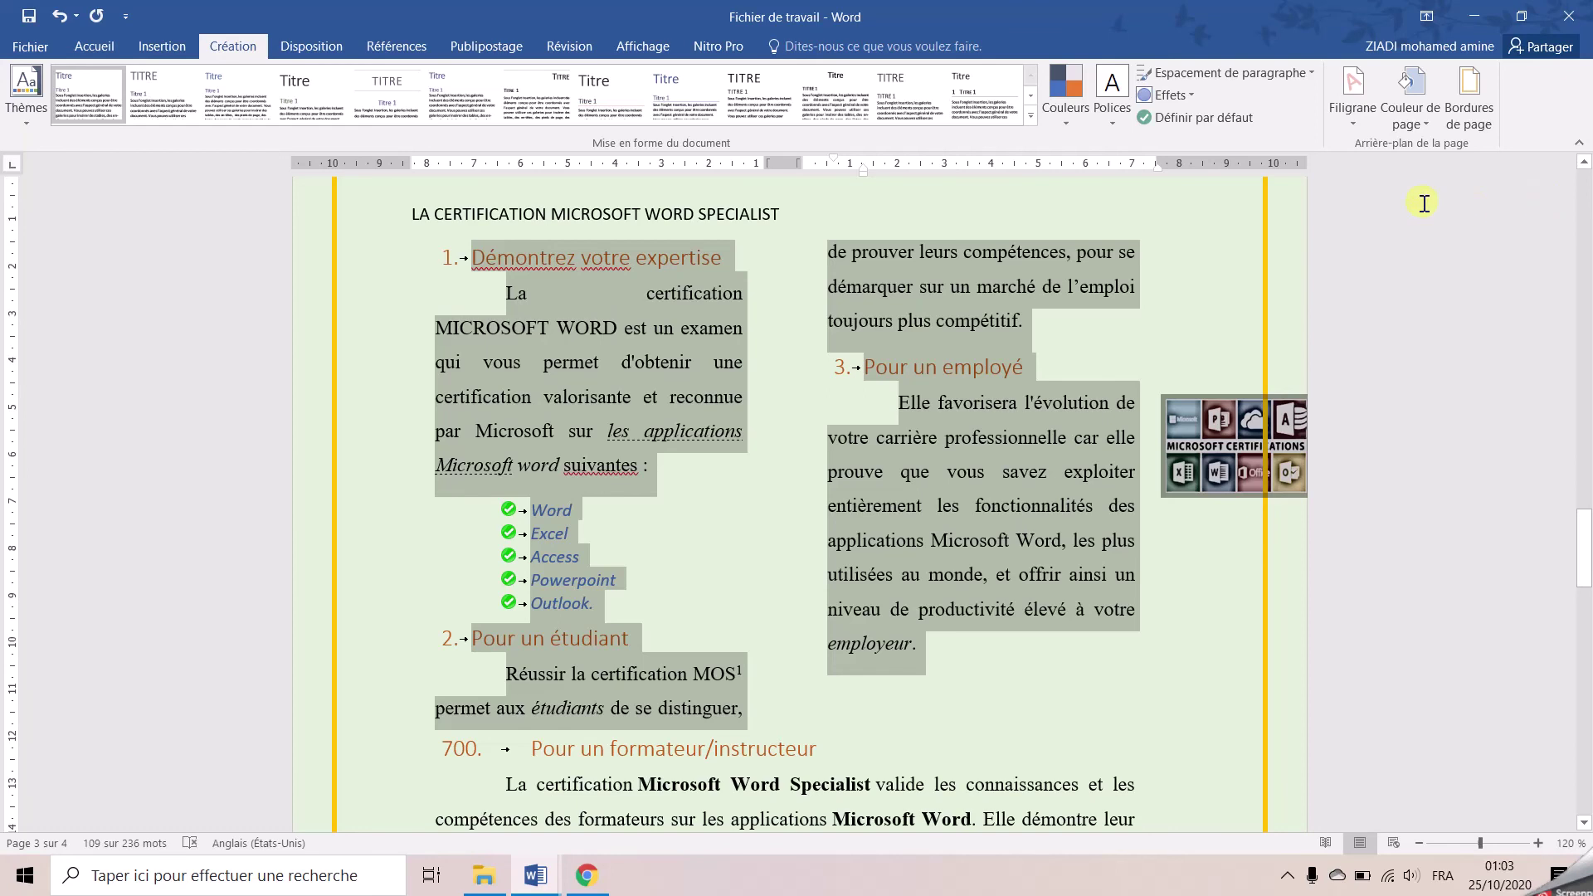
Use Atteindre to go to heading 5, 'Les certifications et les examens'
click(83, 48)
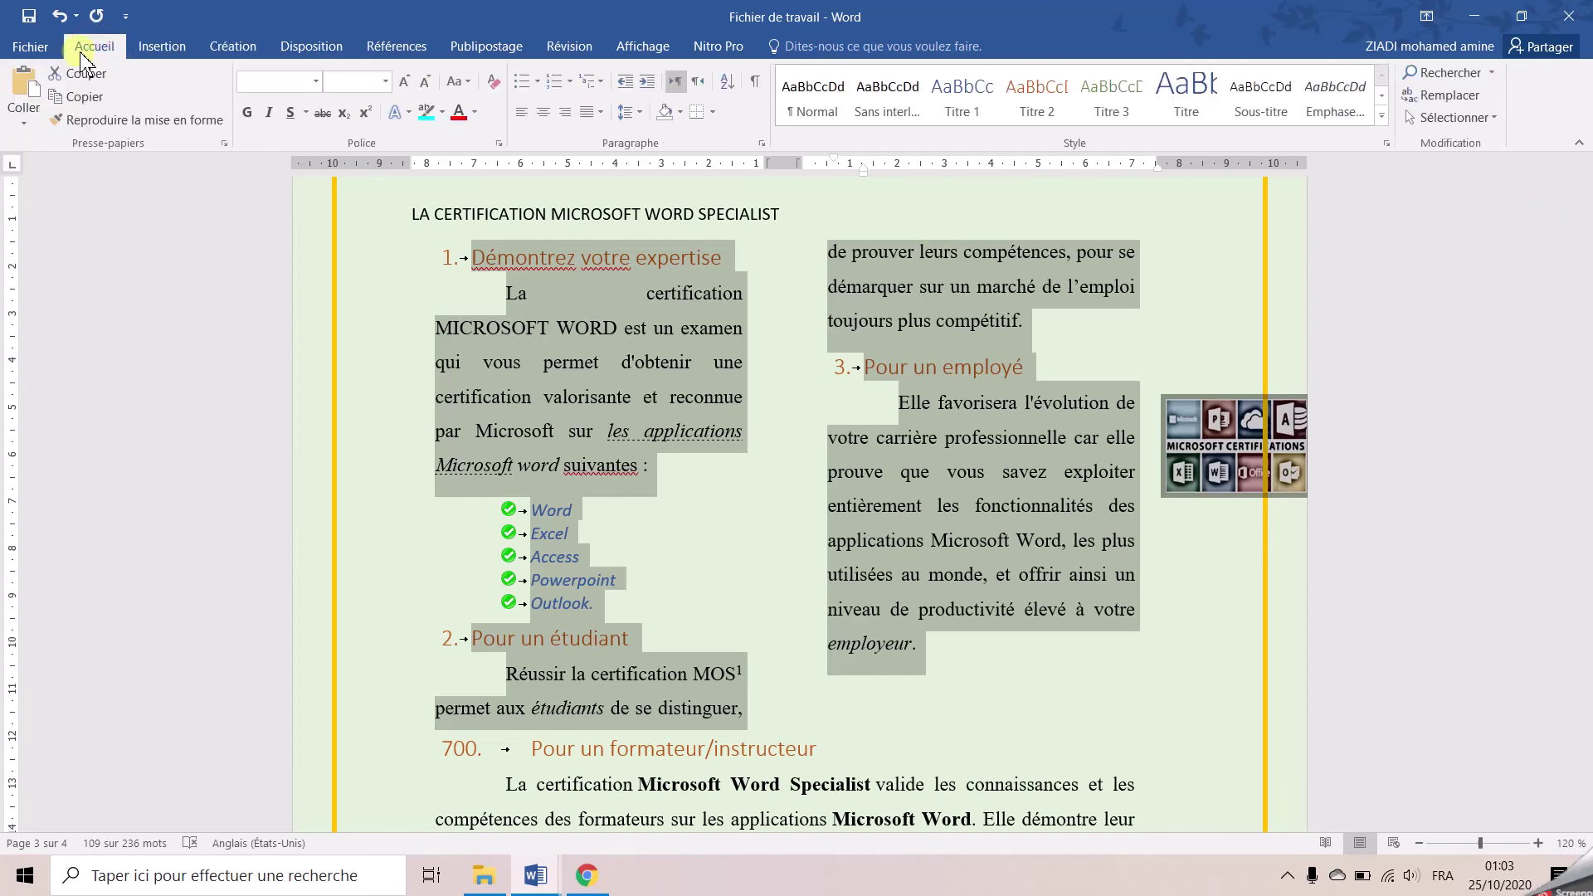
click(1482, 95)
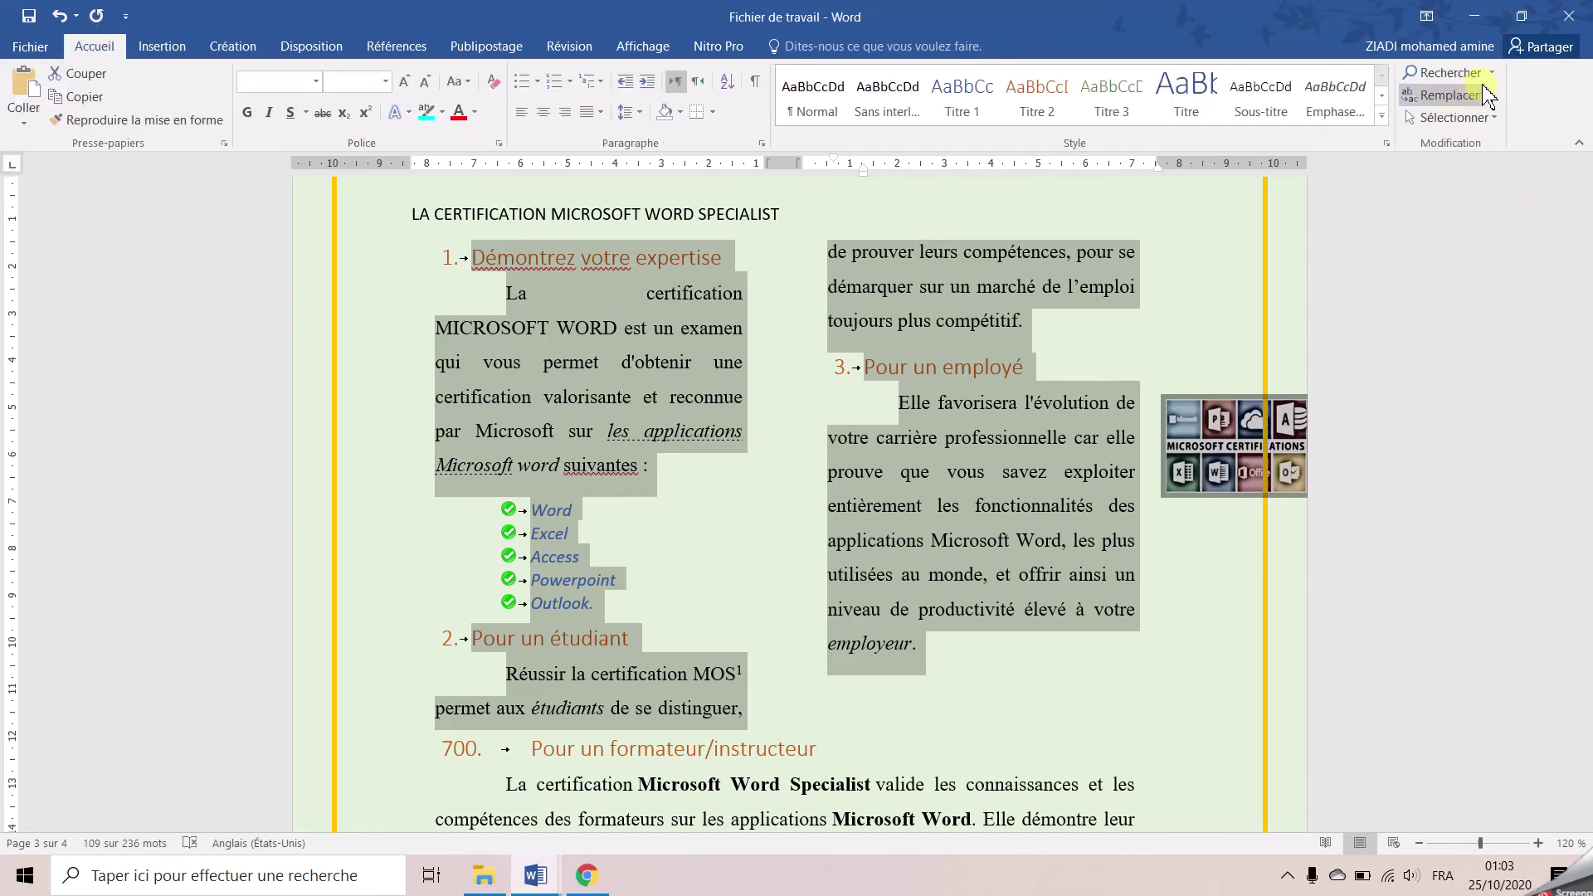
click(1490, 73)
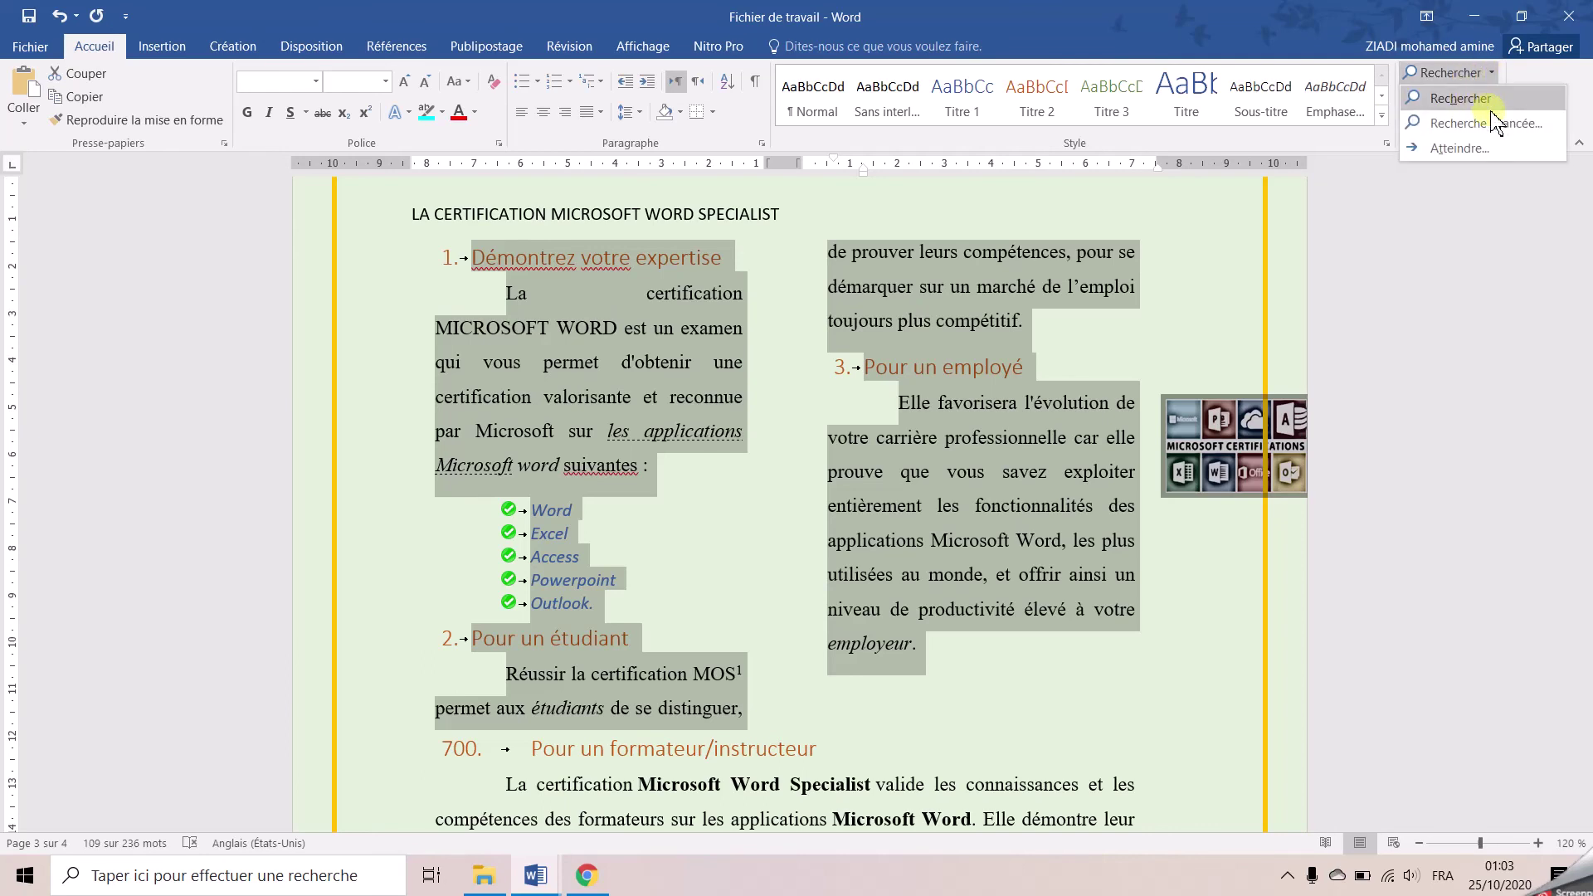
click(1460, 148)
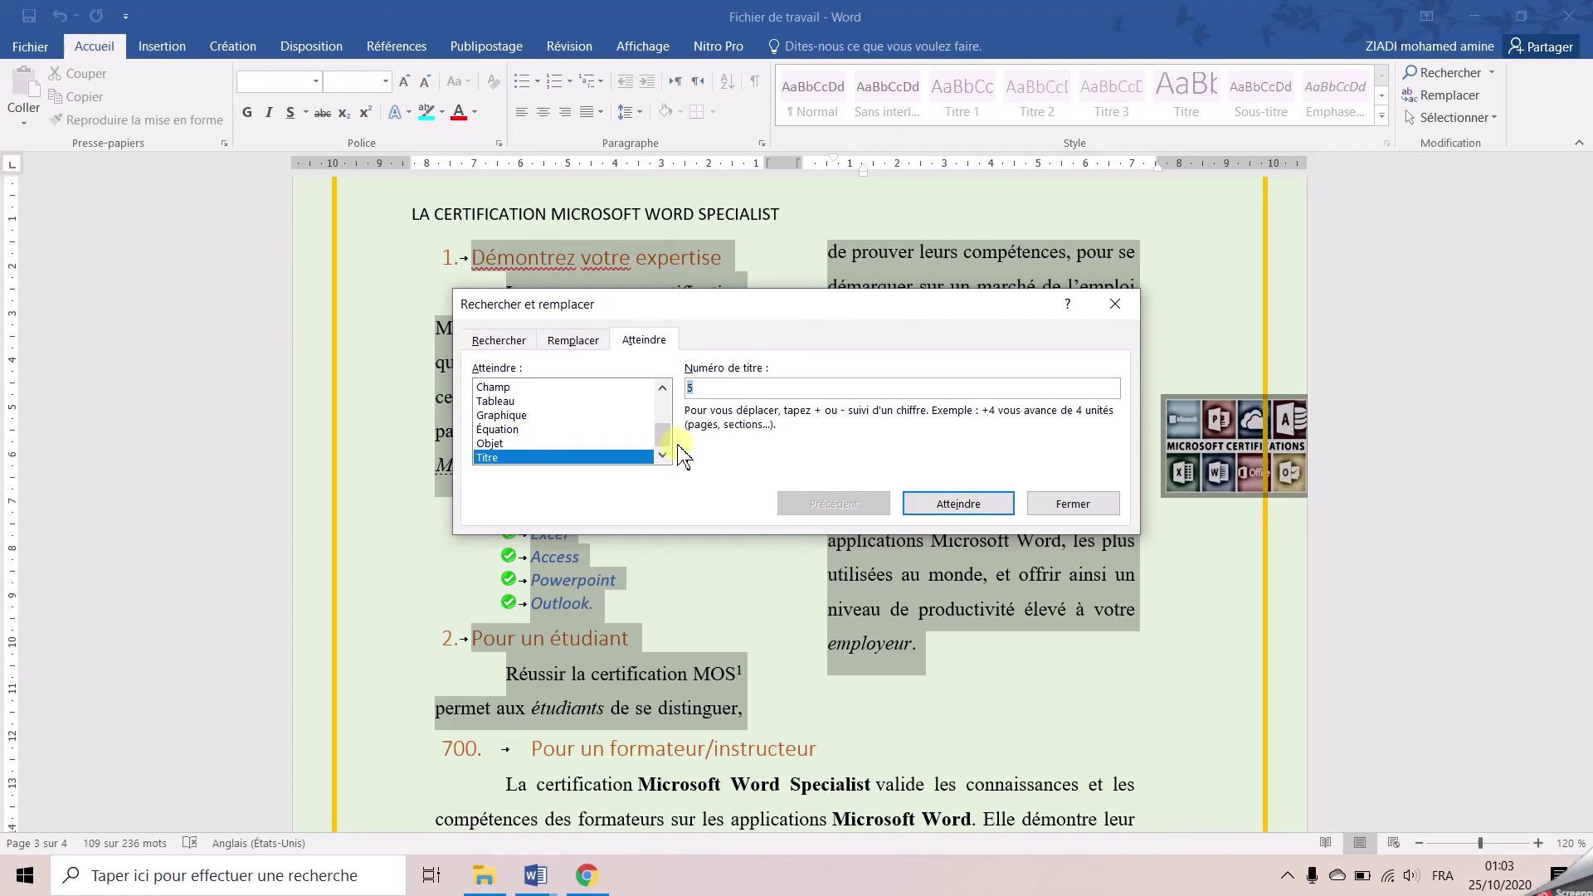
scroll(674, 460, up, 3)
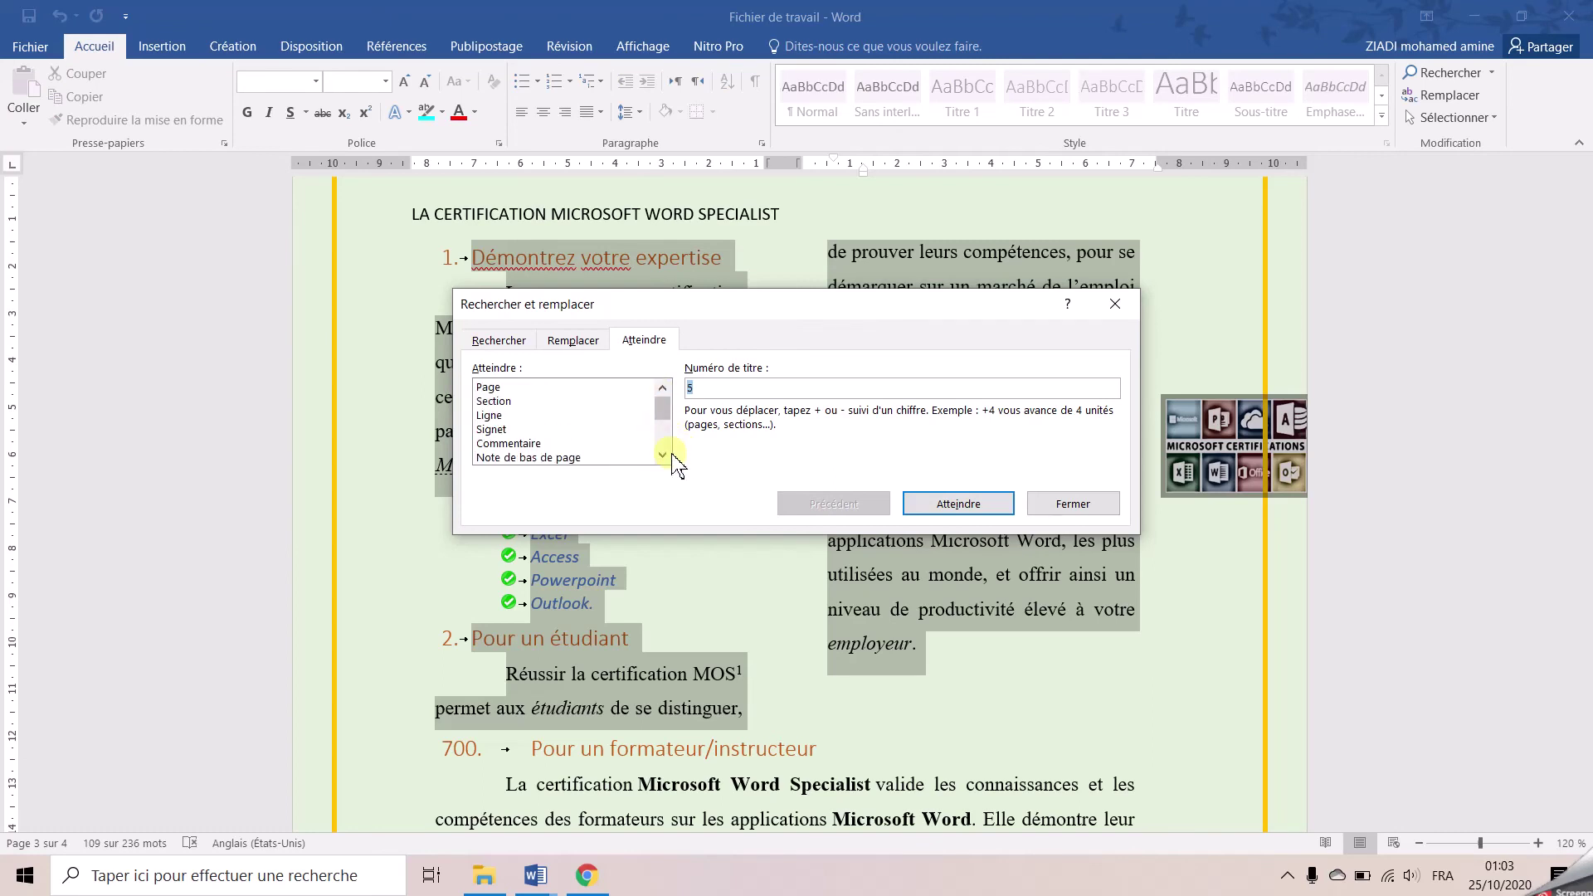
click(543, 443)
key(Down)
key(Down)
key(Down)
key(Down)
key(Down)
key(Down)
key(Down)
key(Down)
click(705, 388)
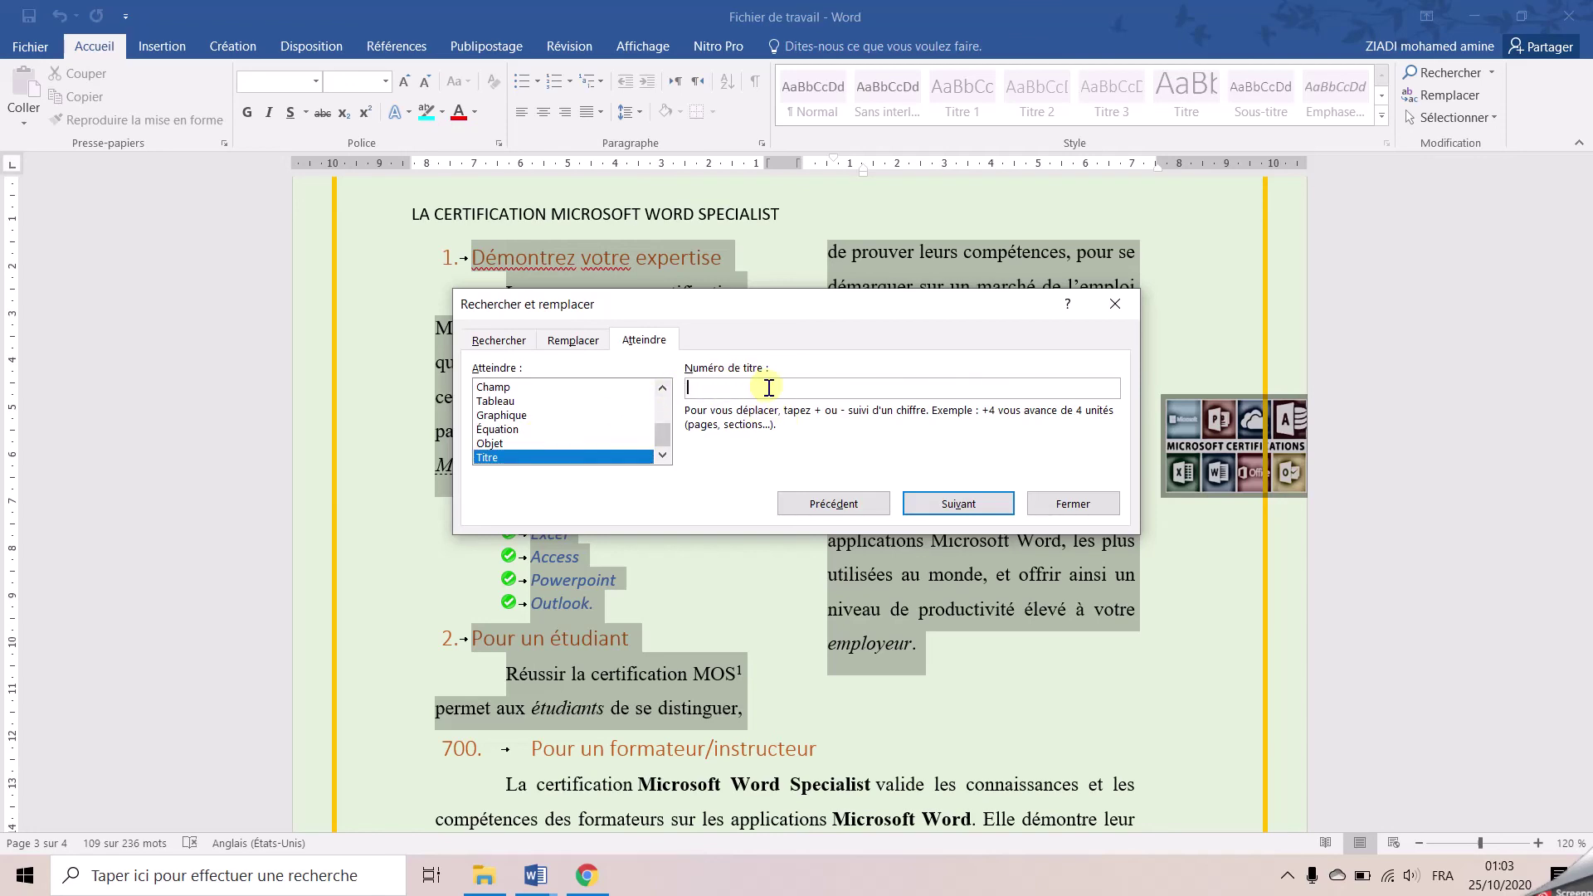
text(5)
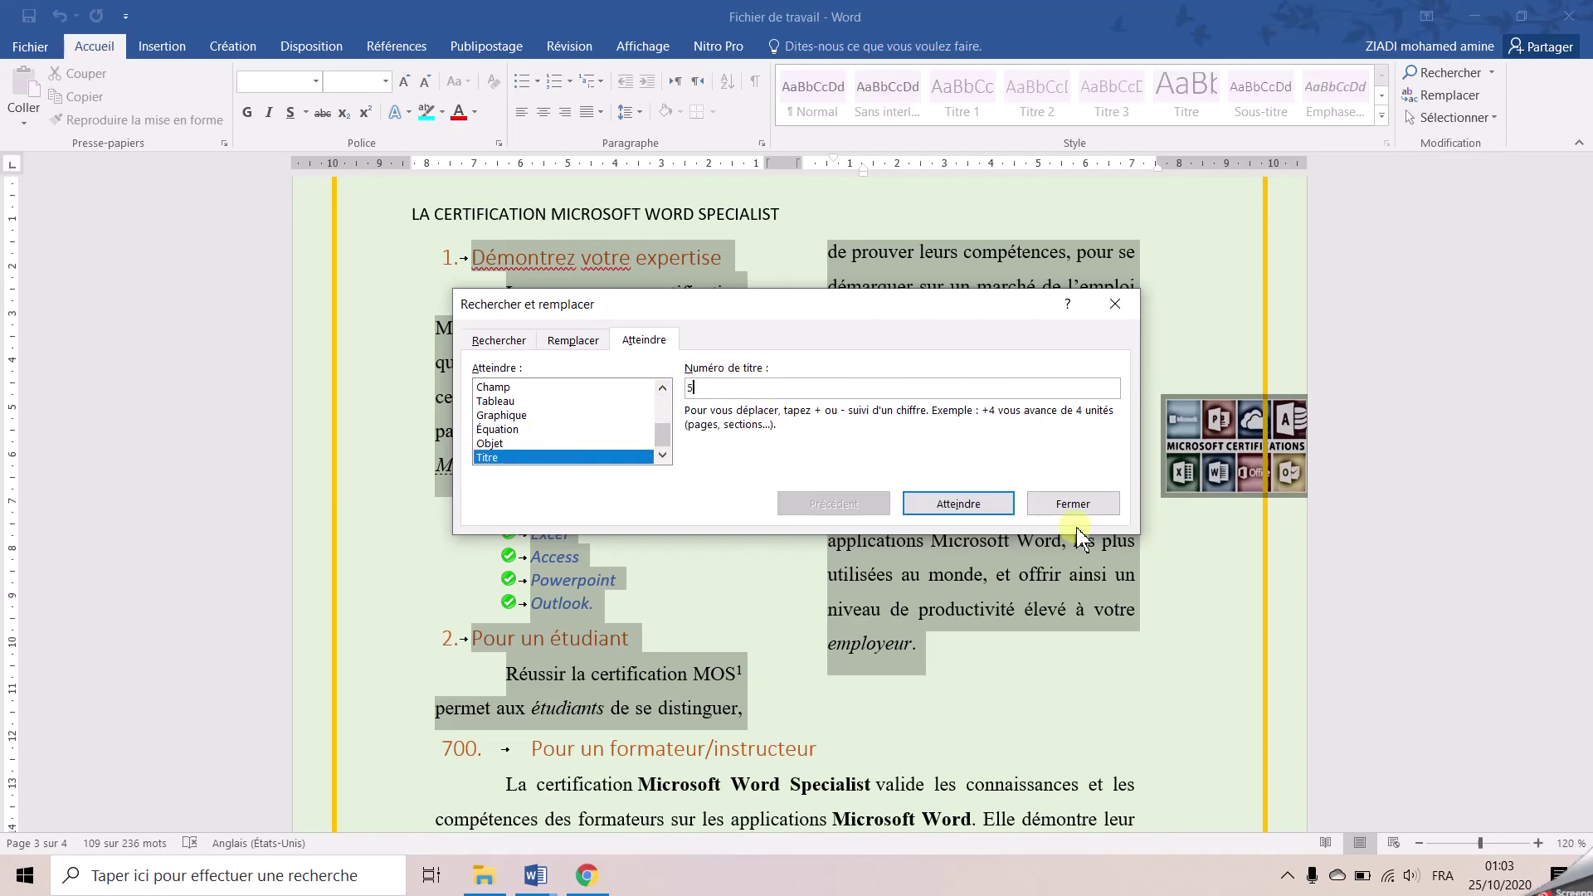
click(1004, 504)
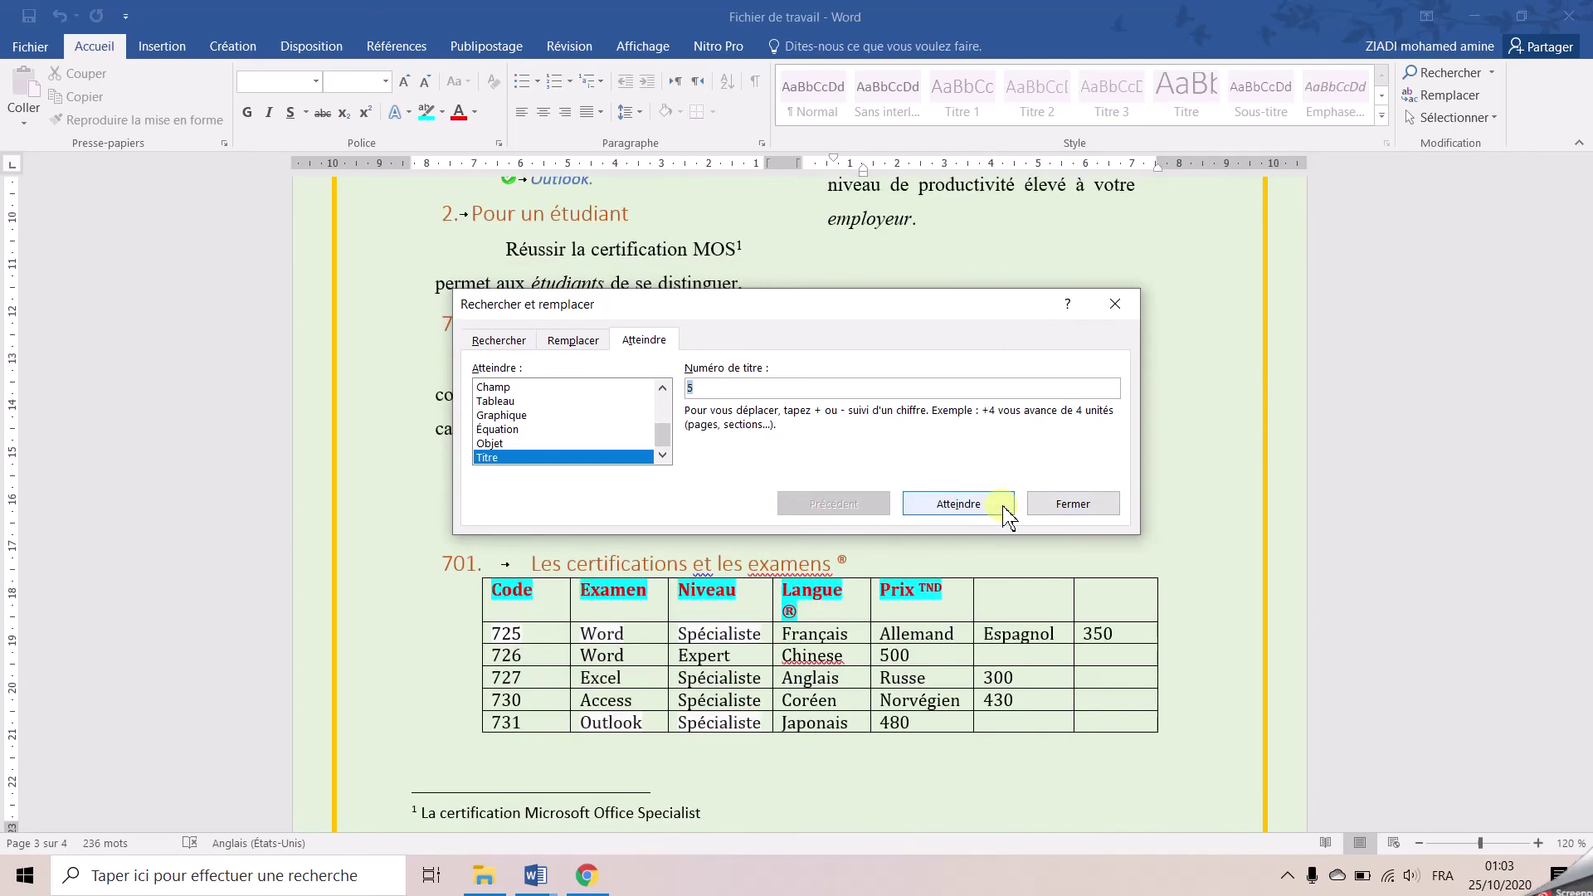
click(1063, 507)
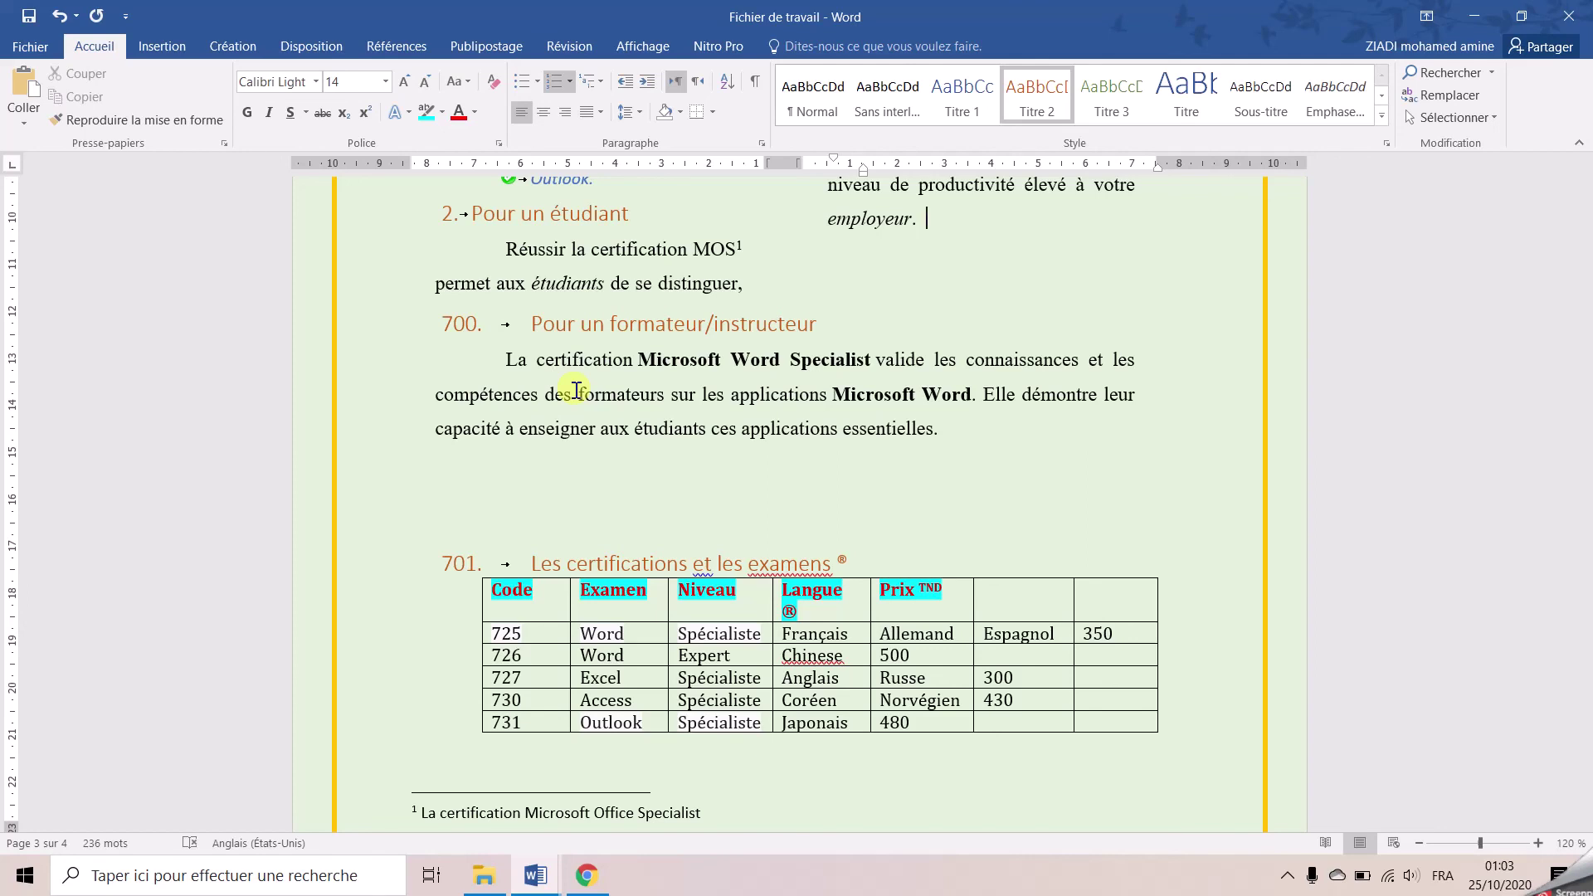
Insert a page break before heading 701 so it and its table start a new page
scroll(576, 390, down, 3)
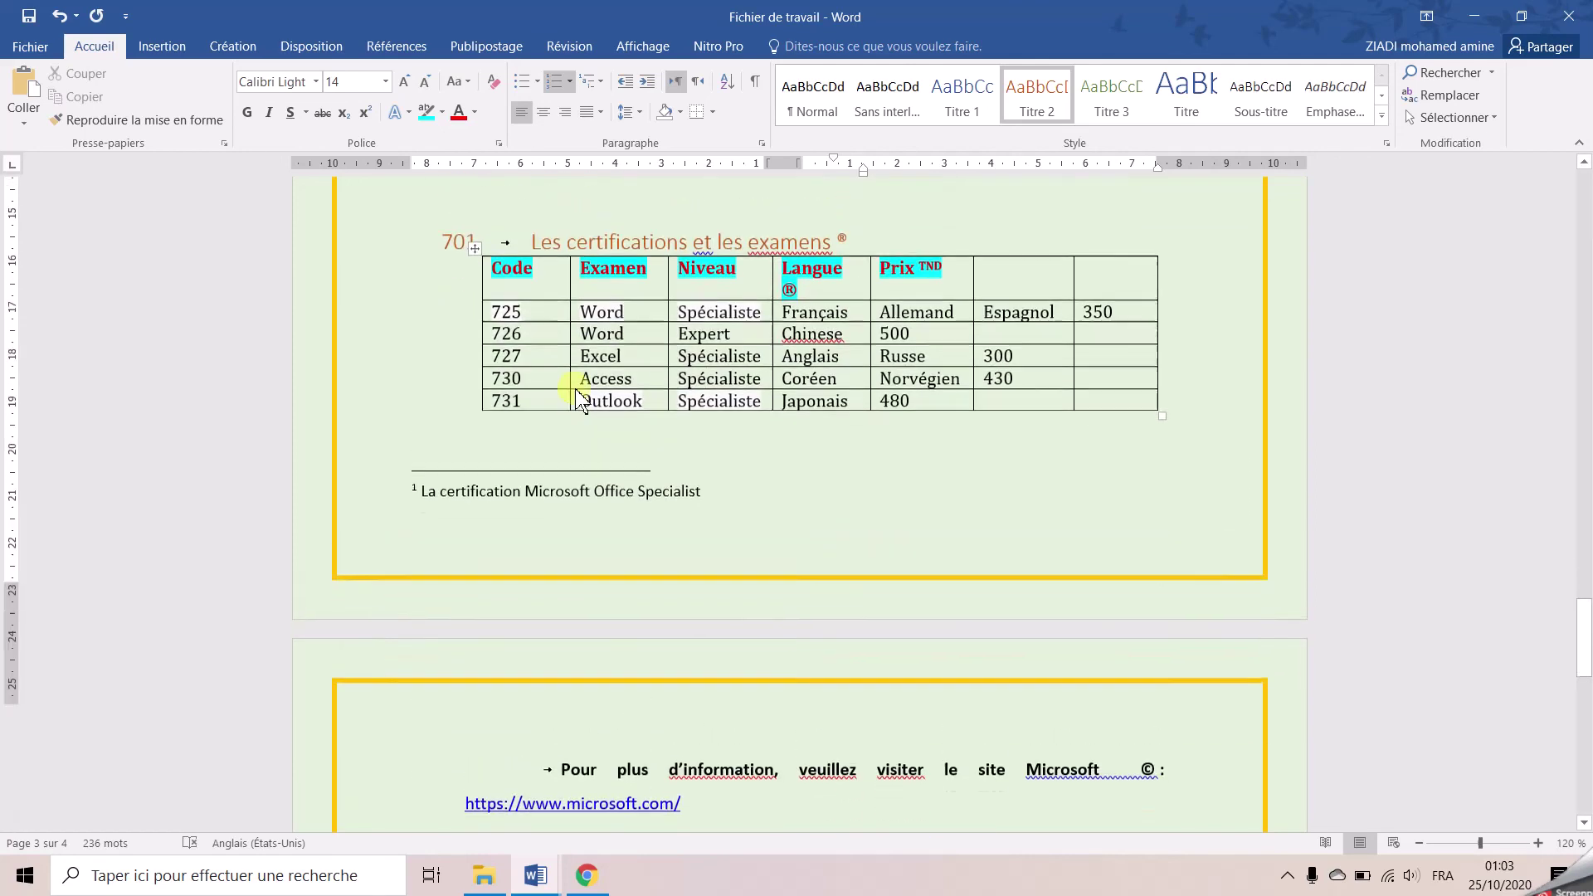
scroll(570, 394, up, 2)
click(574, 389)
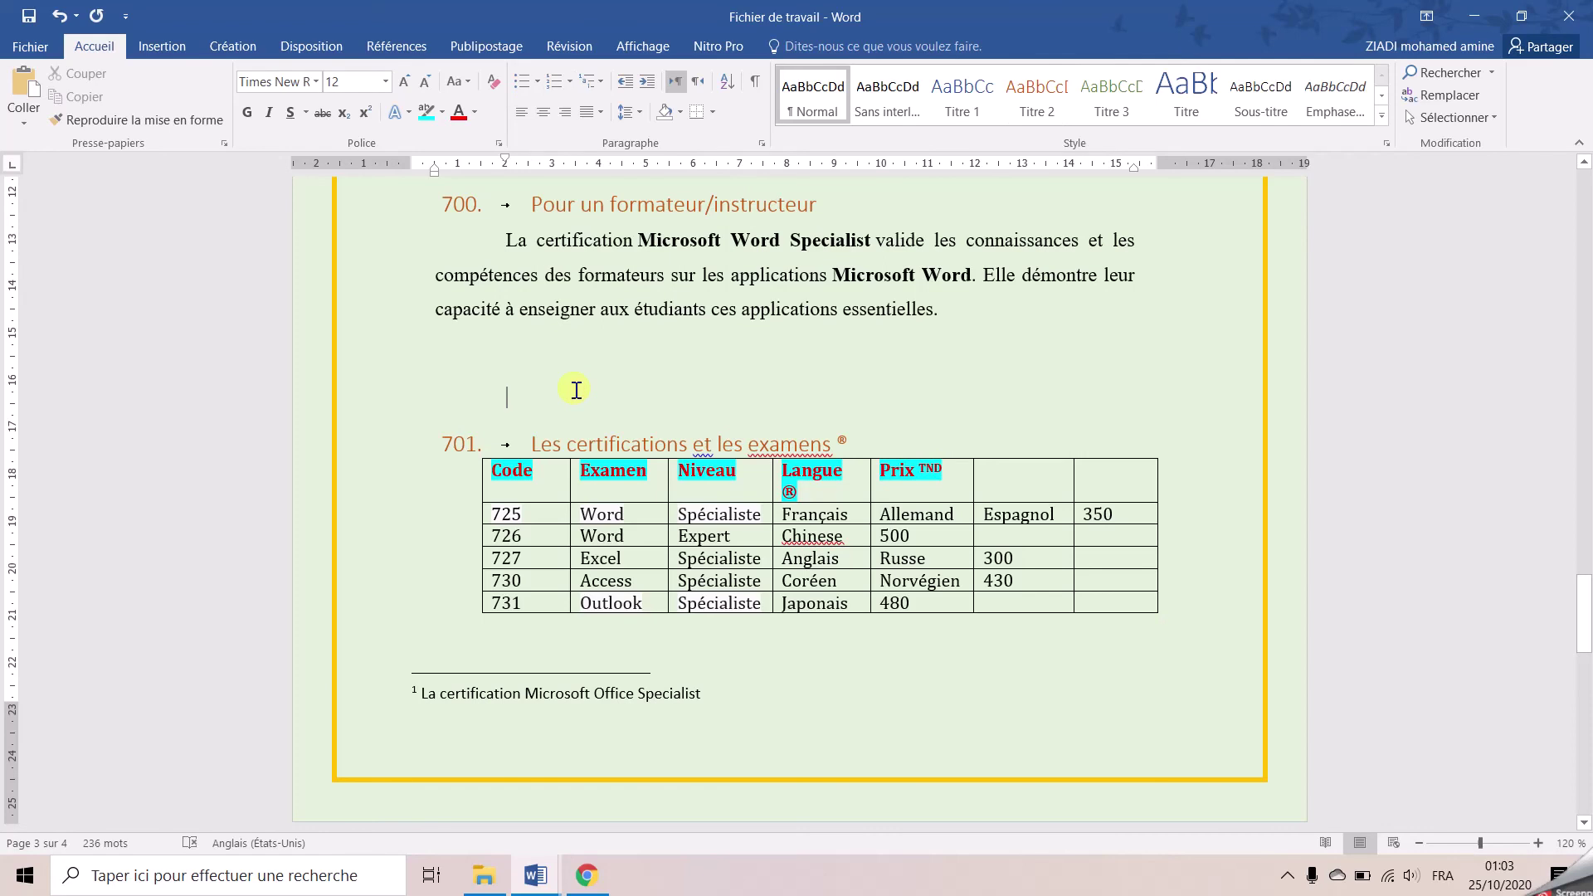
key(ctrl+Return)
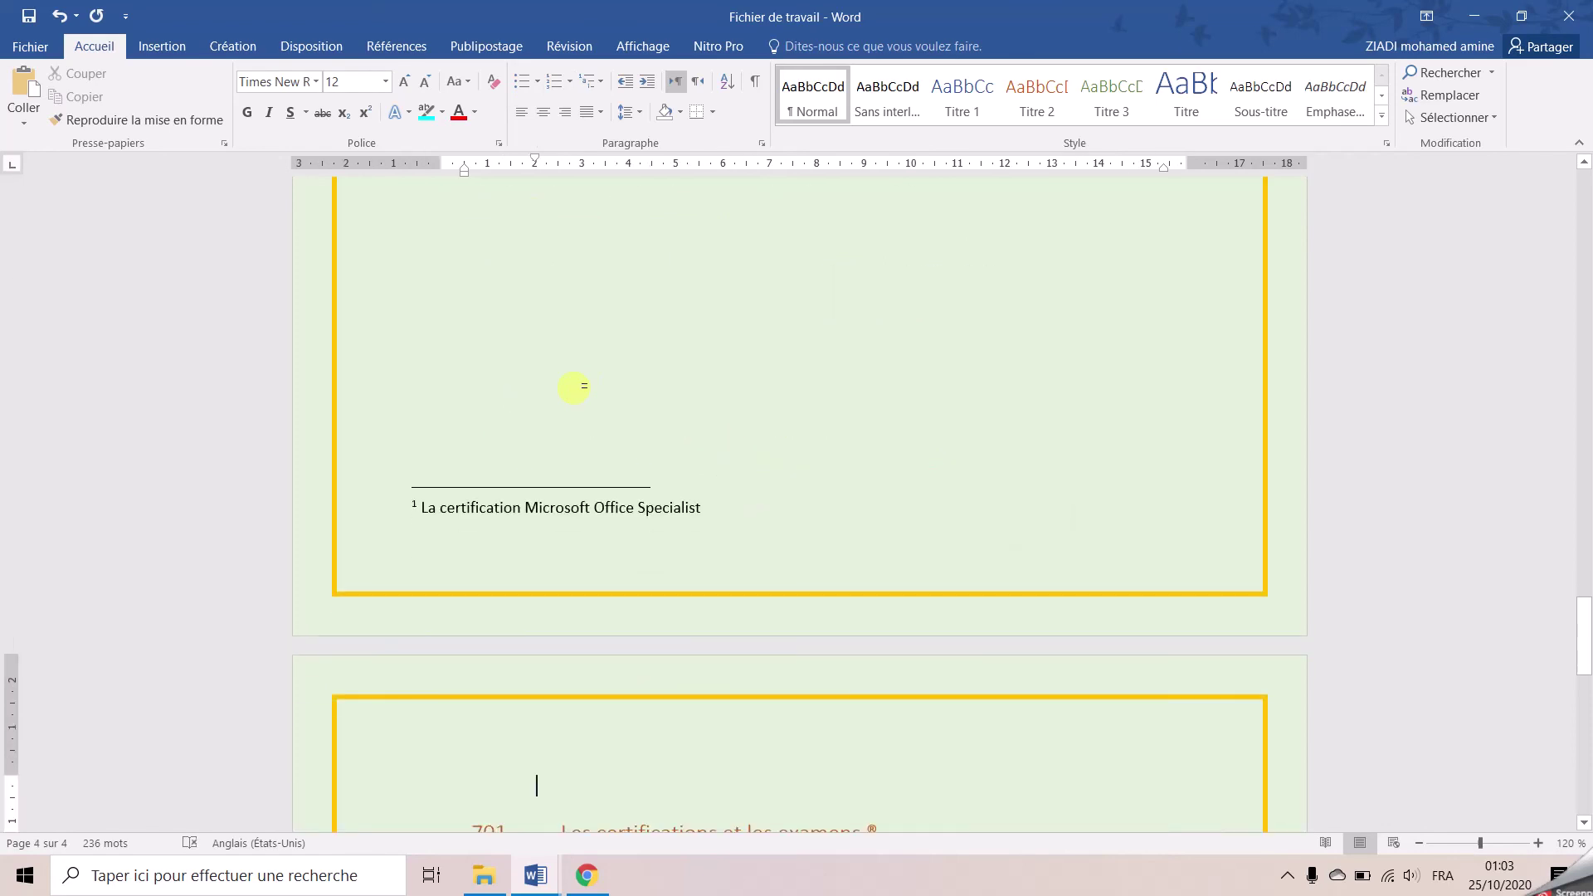
Insert a continuous section break on page 3's blank line and check the page 4 header
scroll(569, 386, up, 2)
click(507, 417)
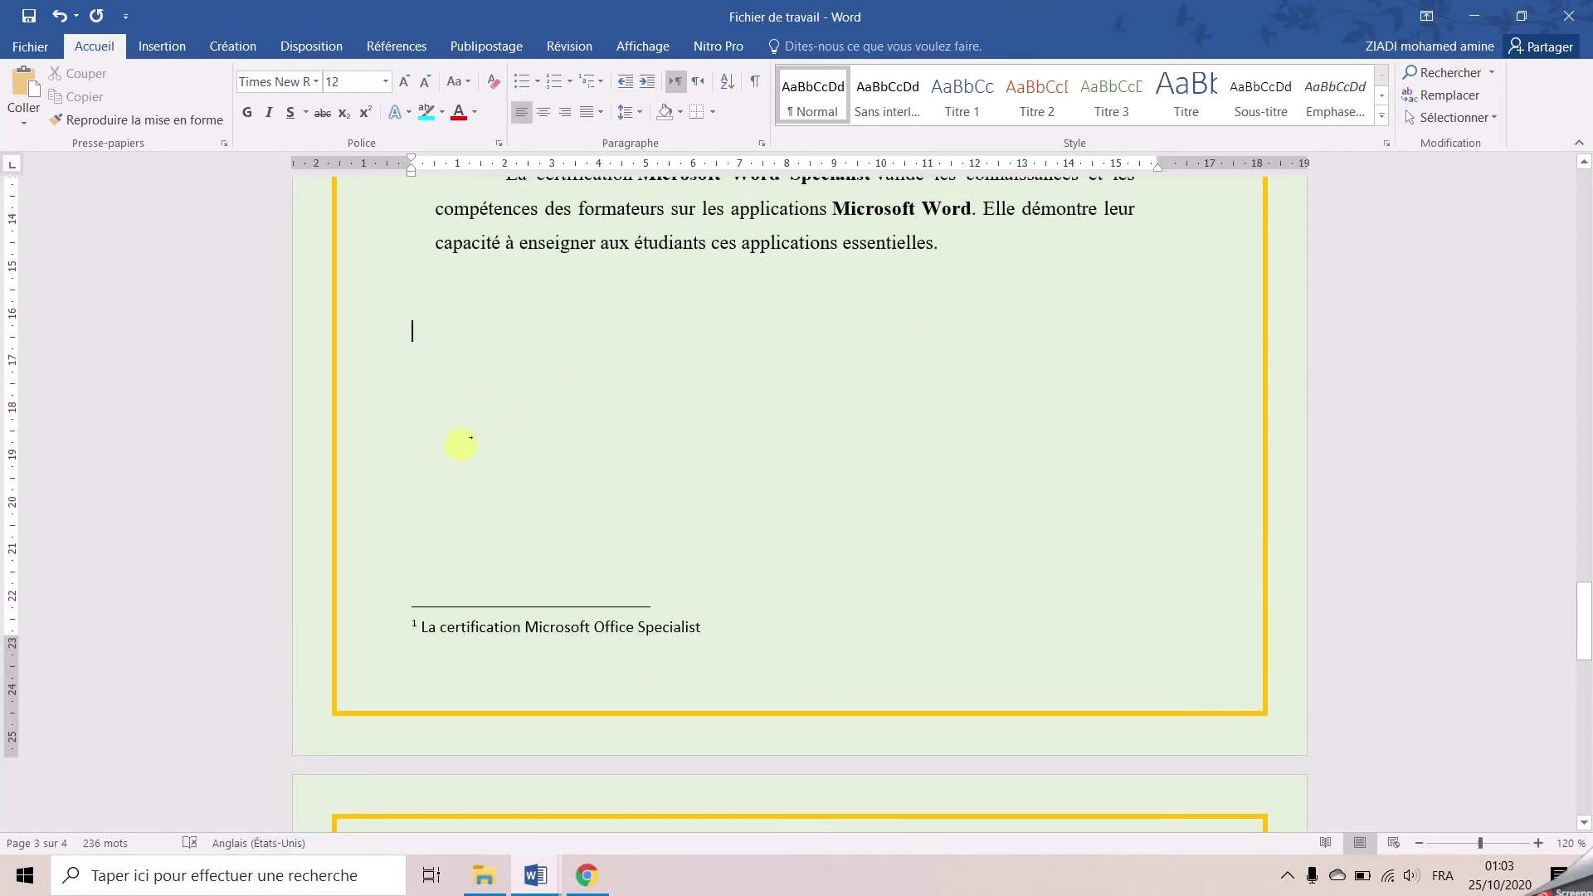
click(311, 48)
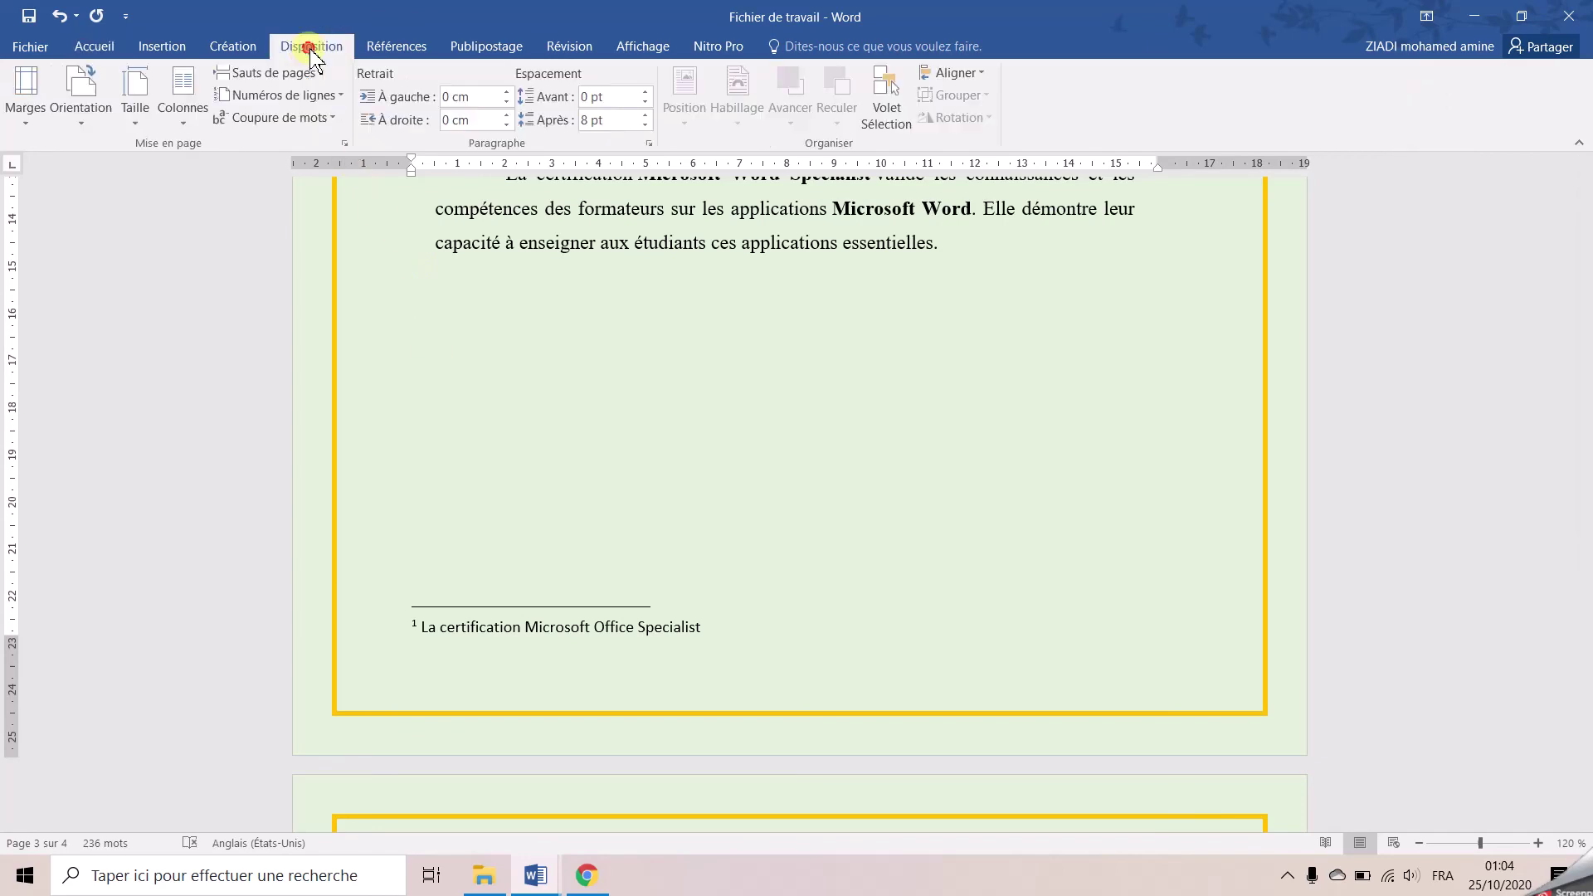
click(294, 72)
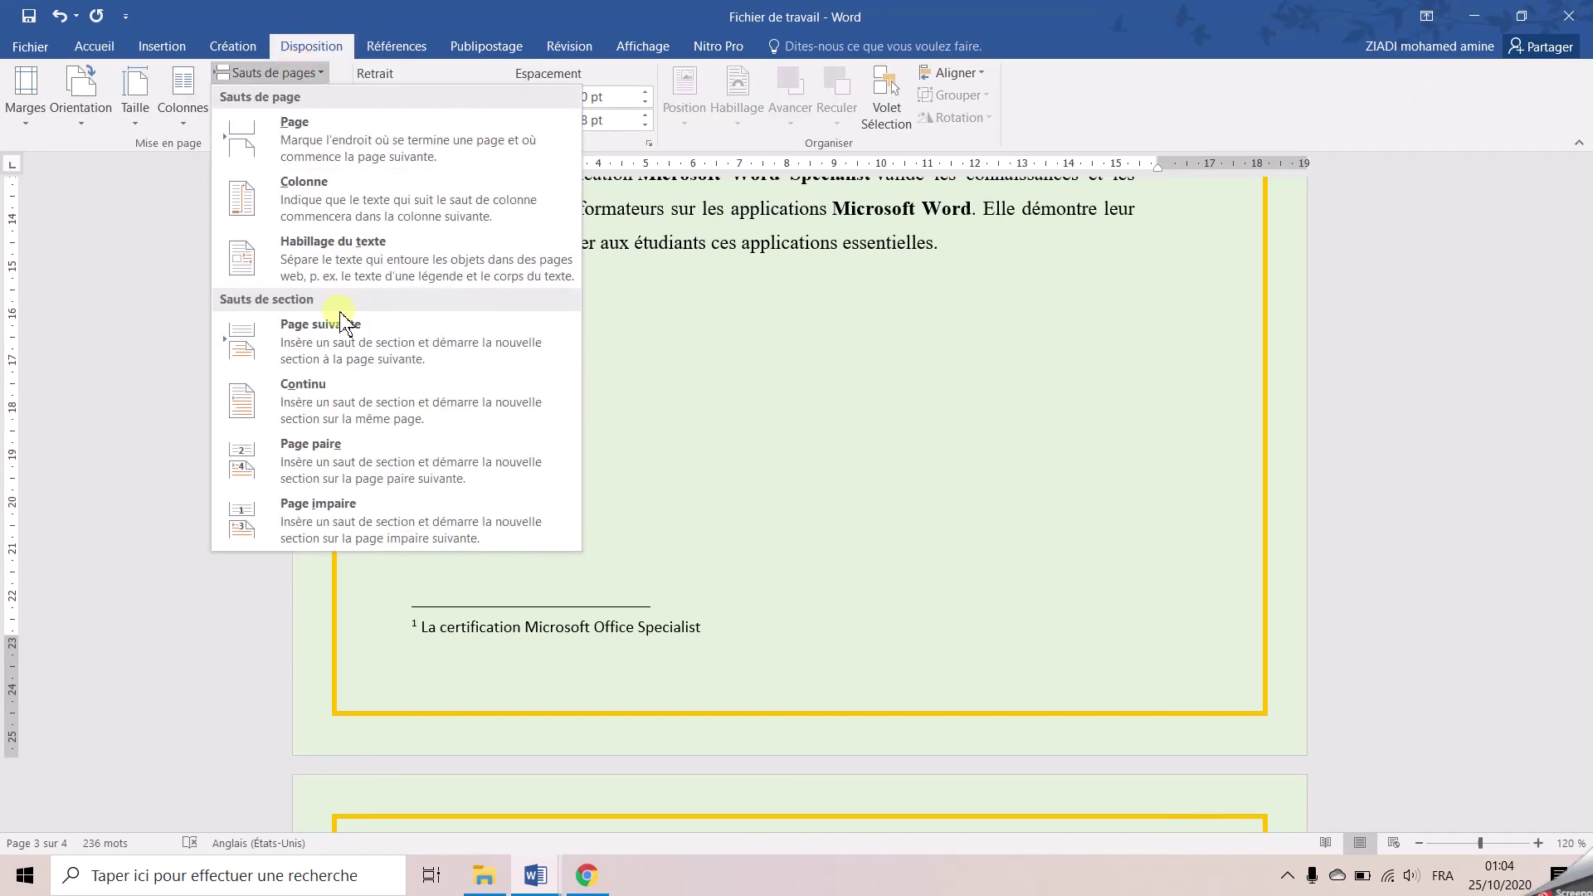
click(348, 390)
scroll(338, 381, down, 5)
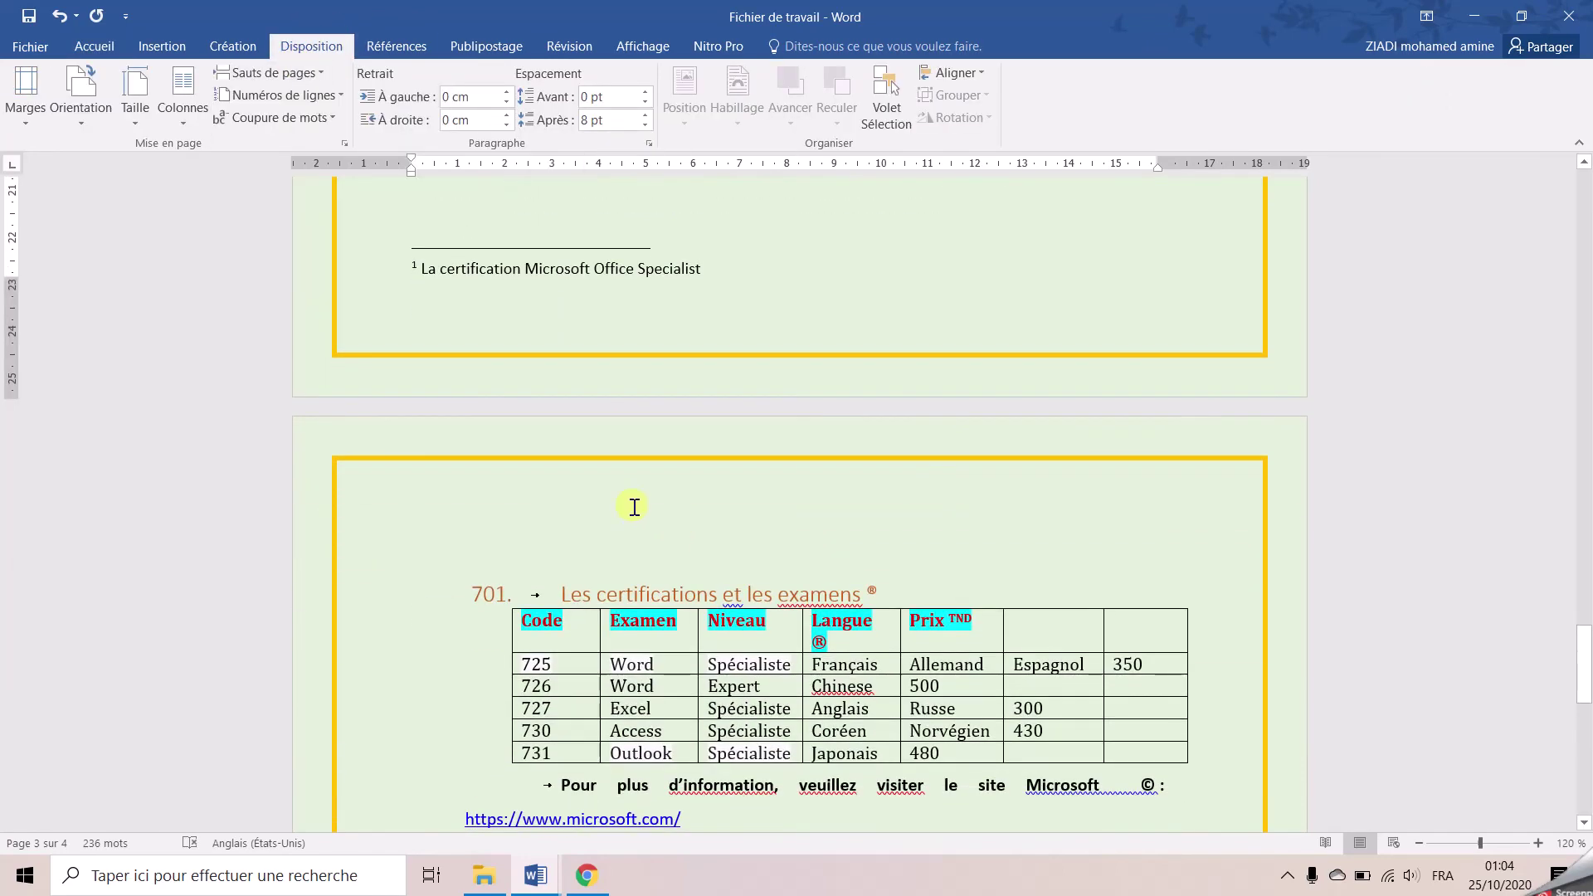
double_click(459, 448)
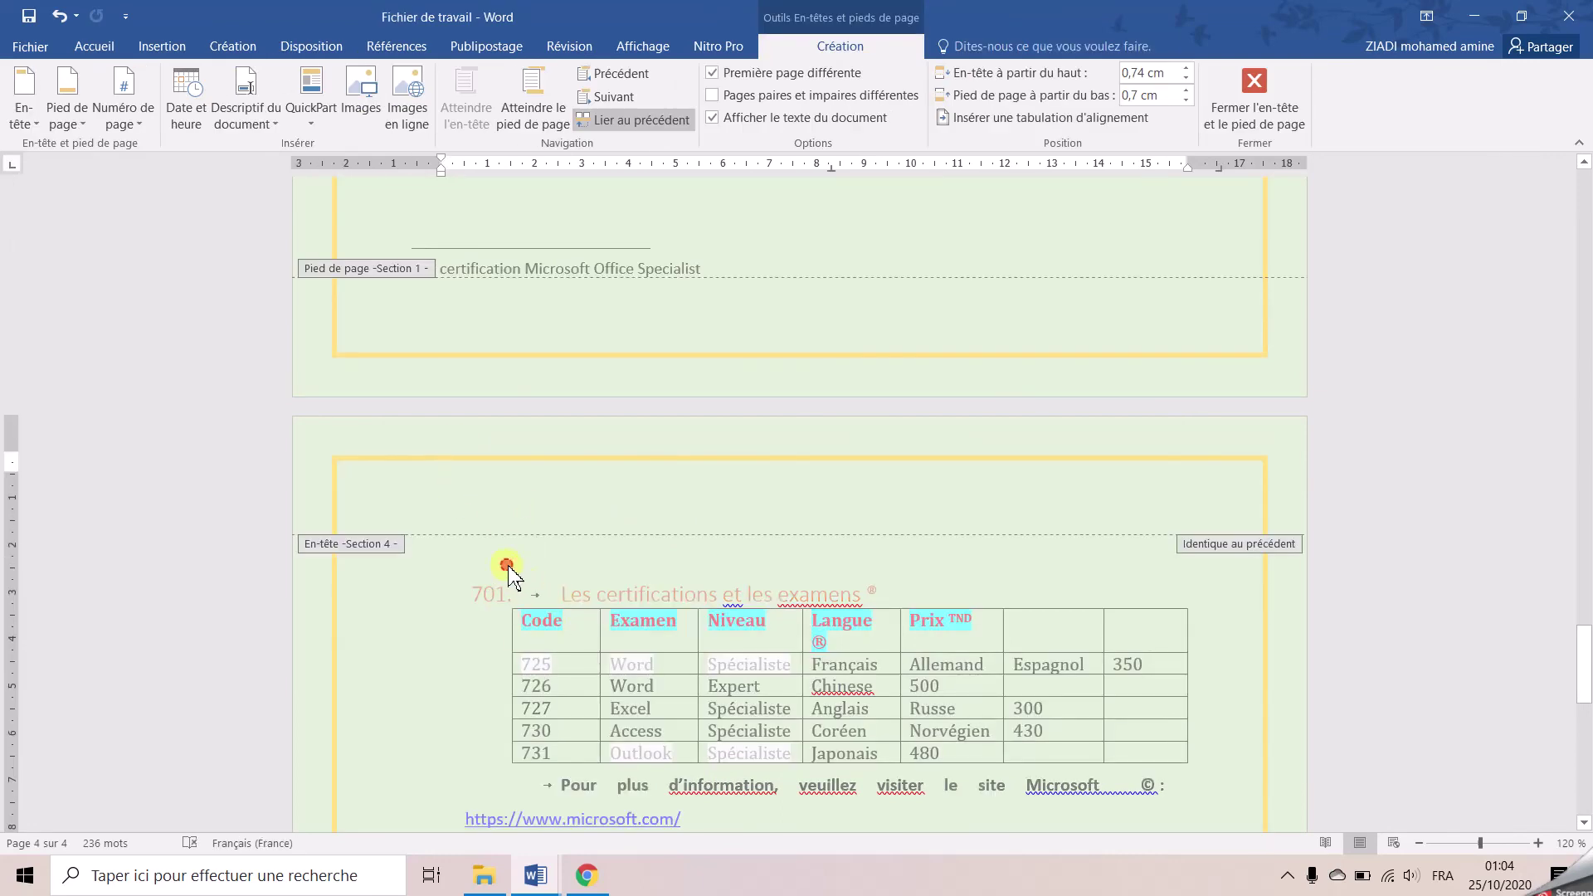
double_click(508, 573)
click(543, 548)
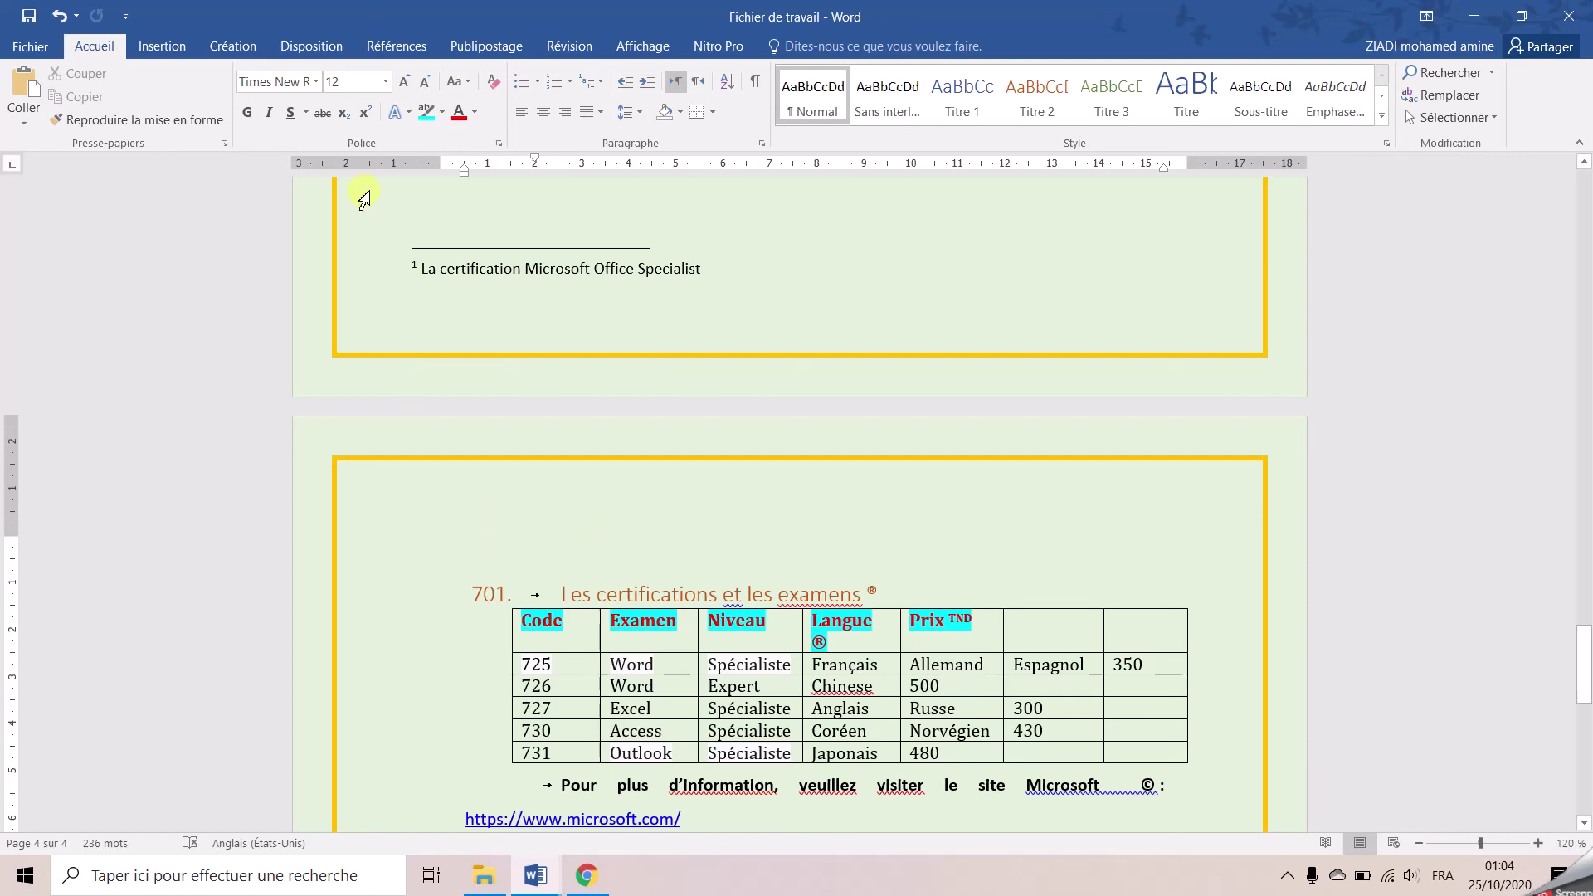
Set the new section's orientation to Paysage and bring up the Informations view
click(309, 47)
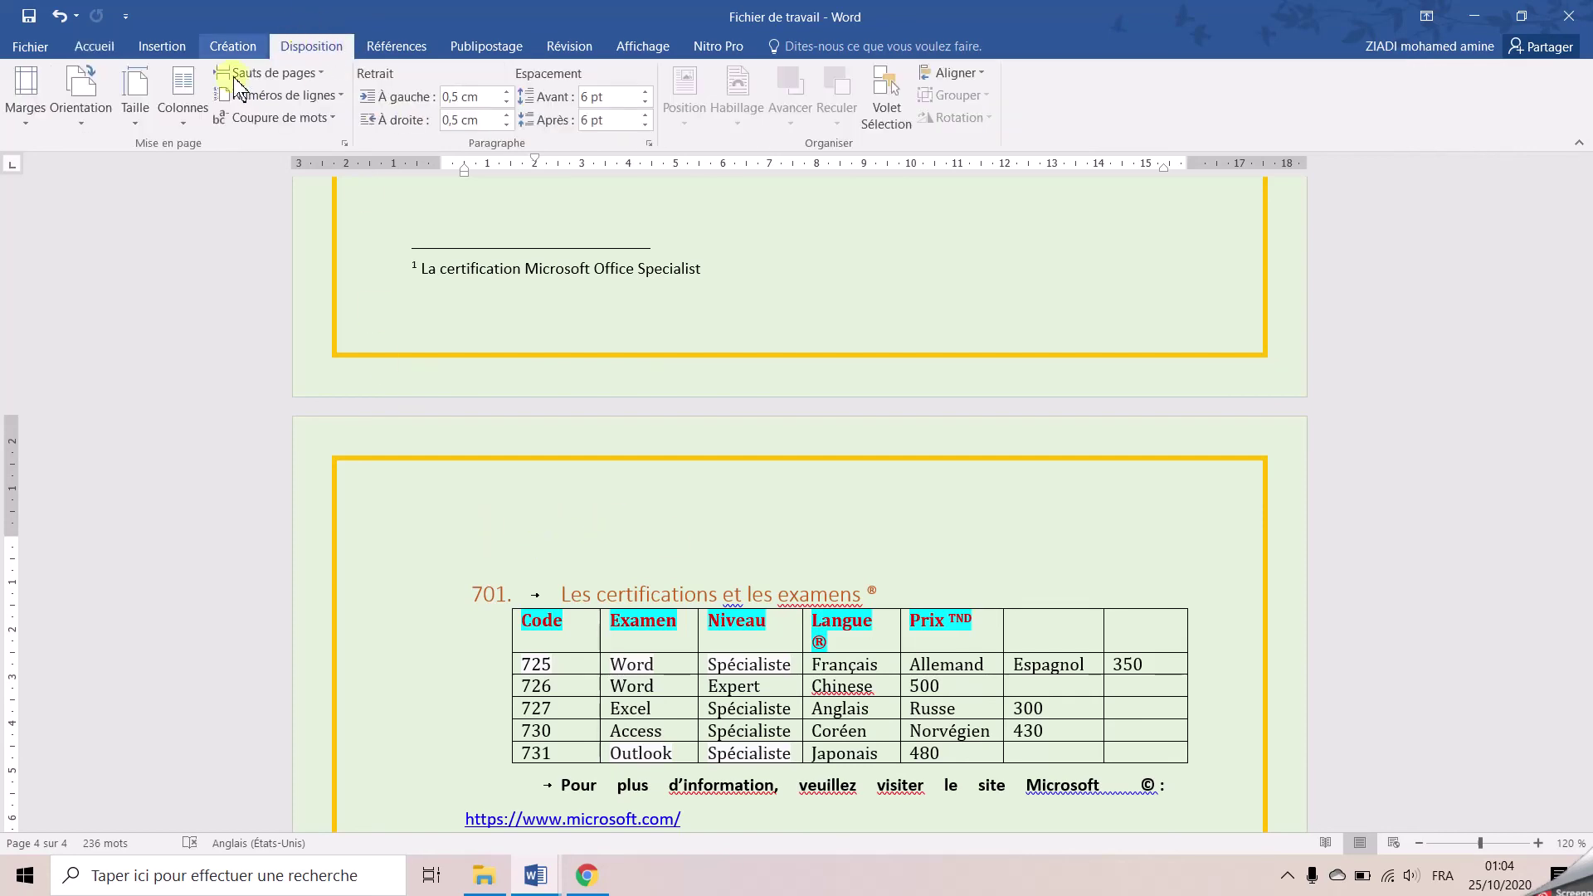
click(79, 104)
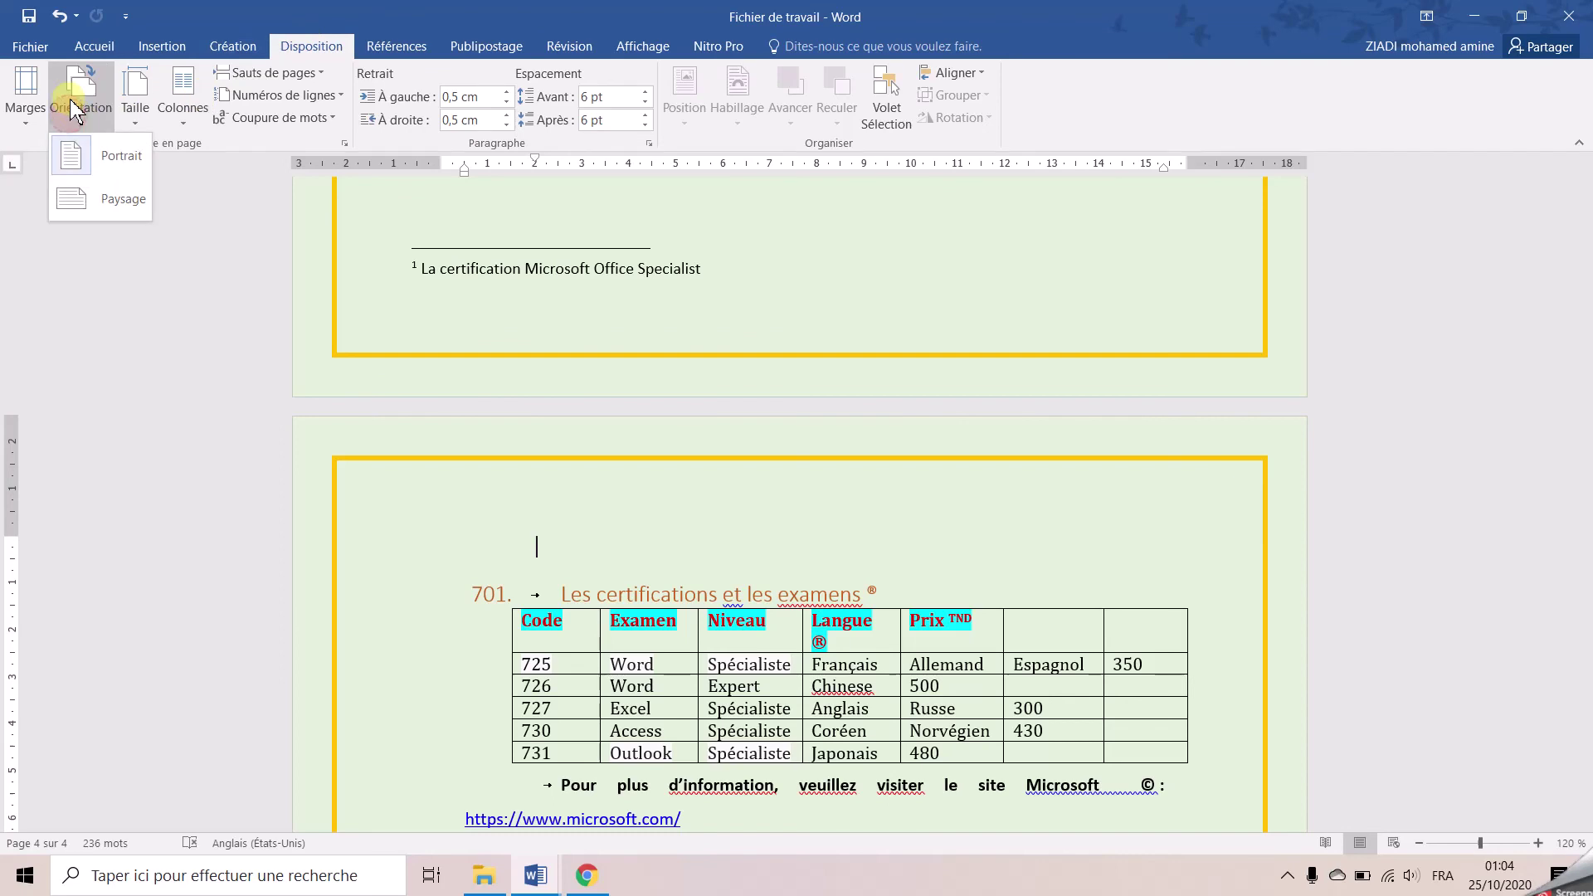
click(125, 204)
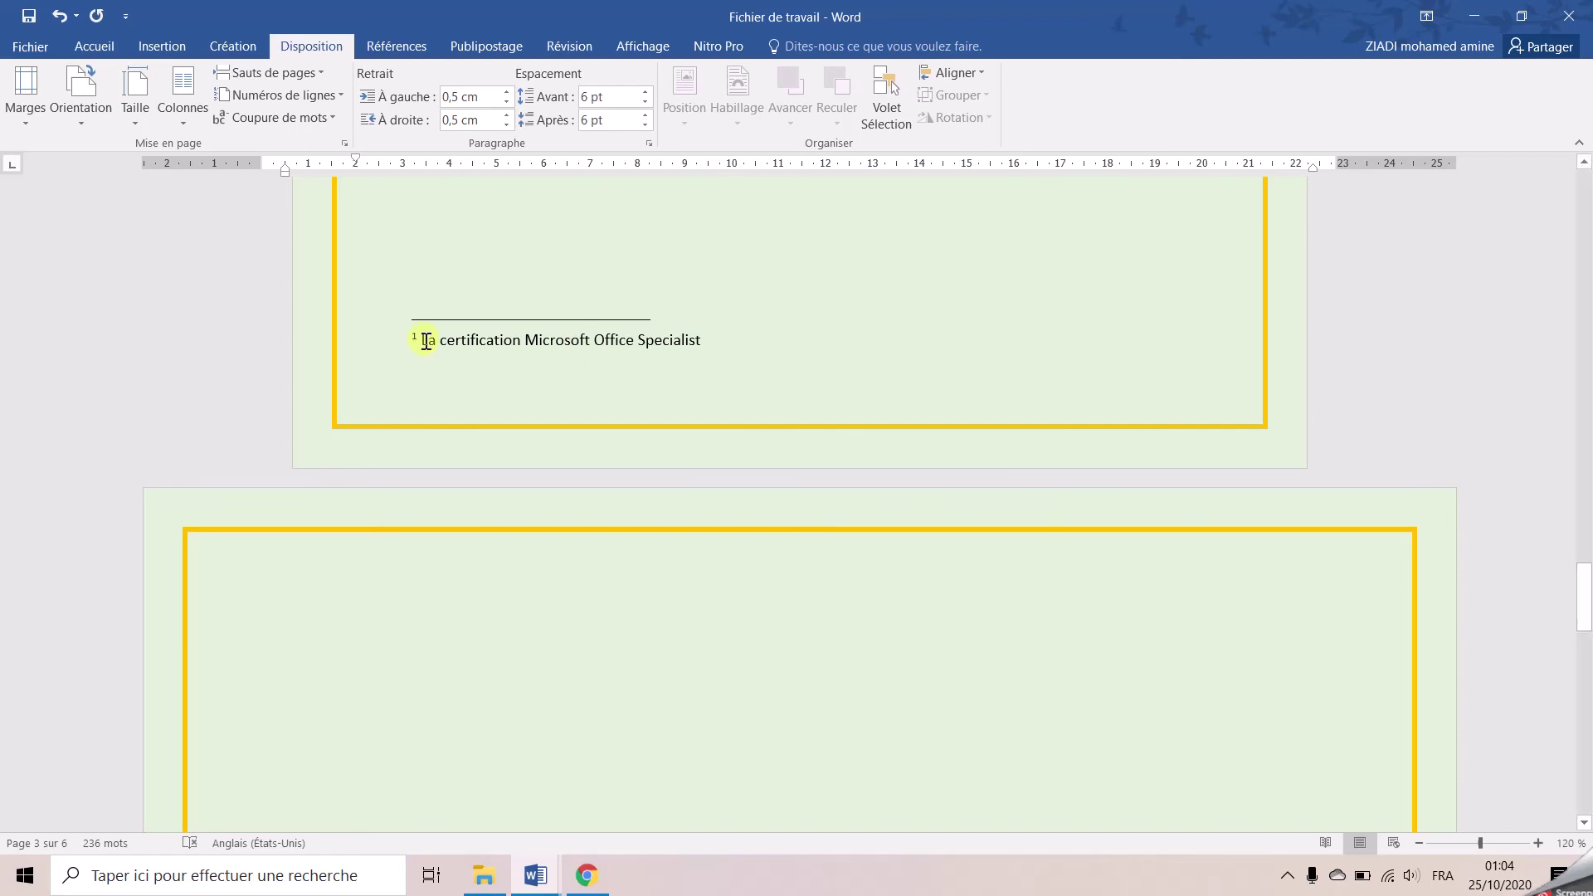
click(33, 46)
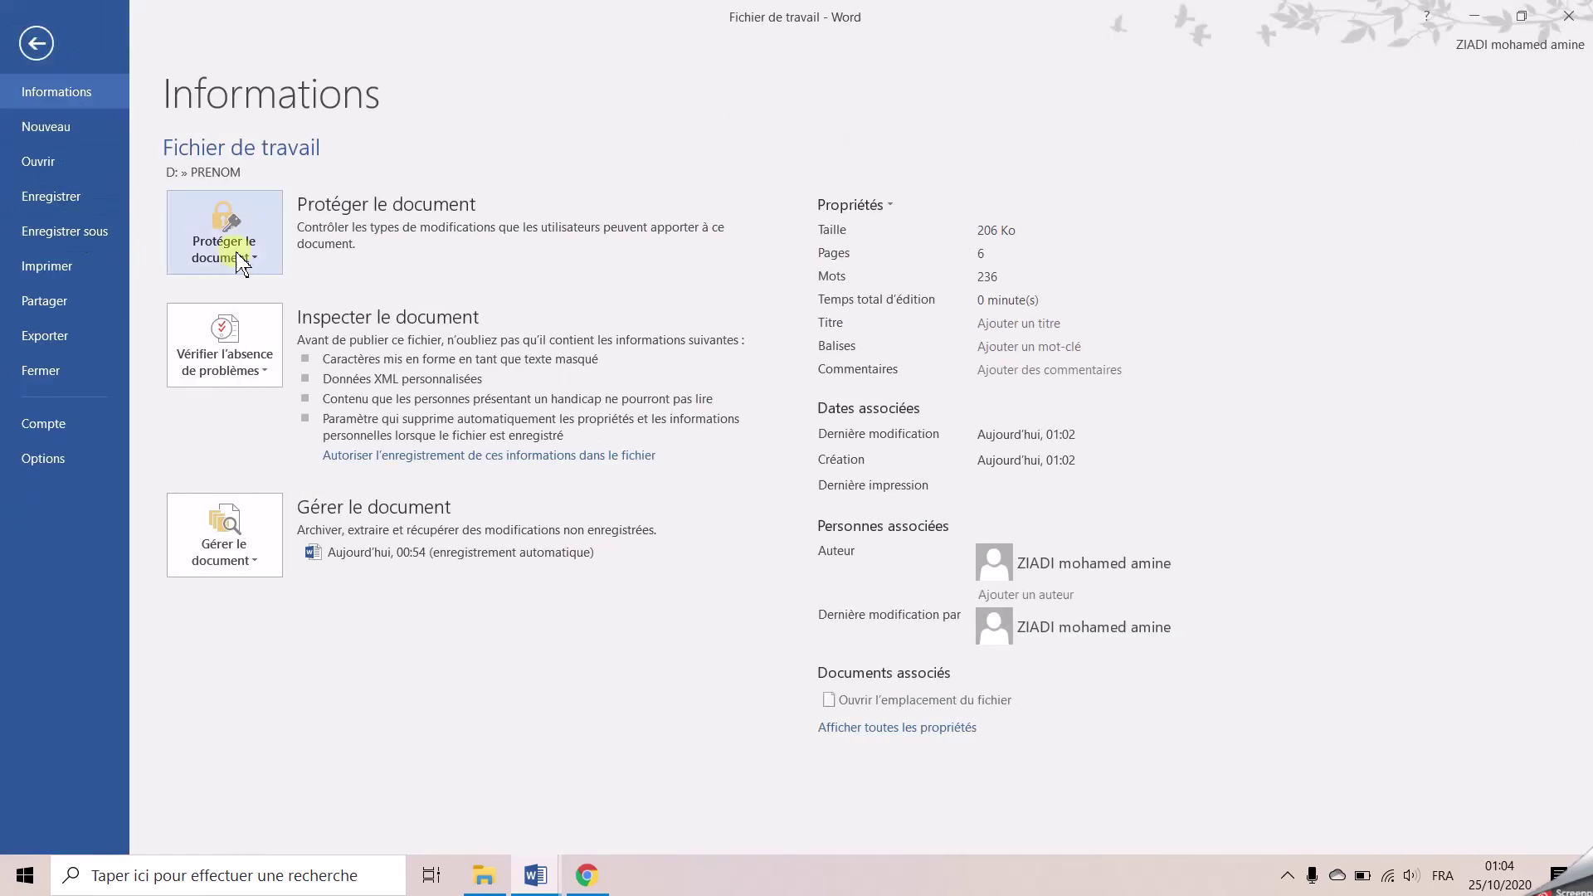
Encrypt the document with a password, enter and confirm it, then return to the document
click(240, 249)
click(372, 375)
text(123)
key(Return)
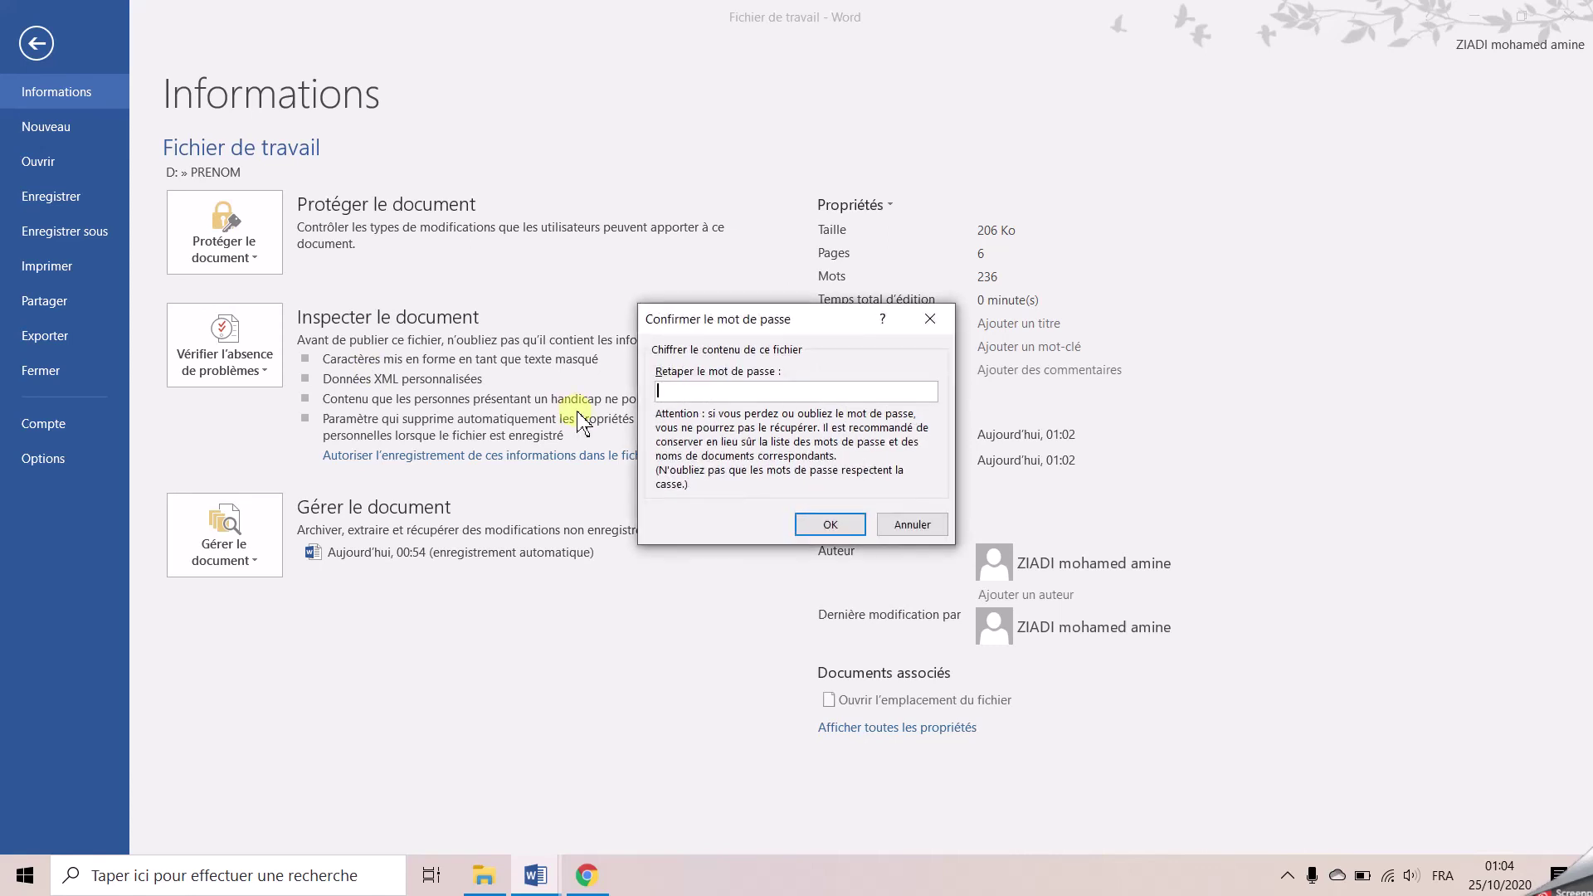
text(123)
key(Return)
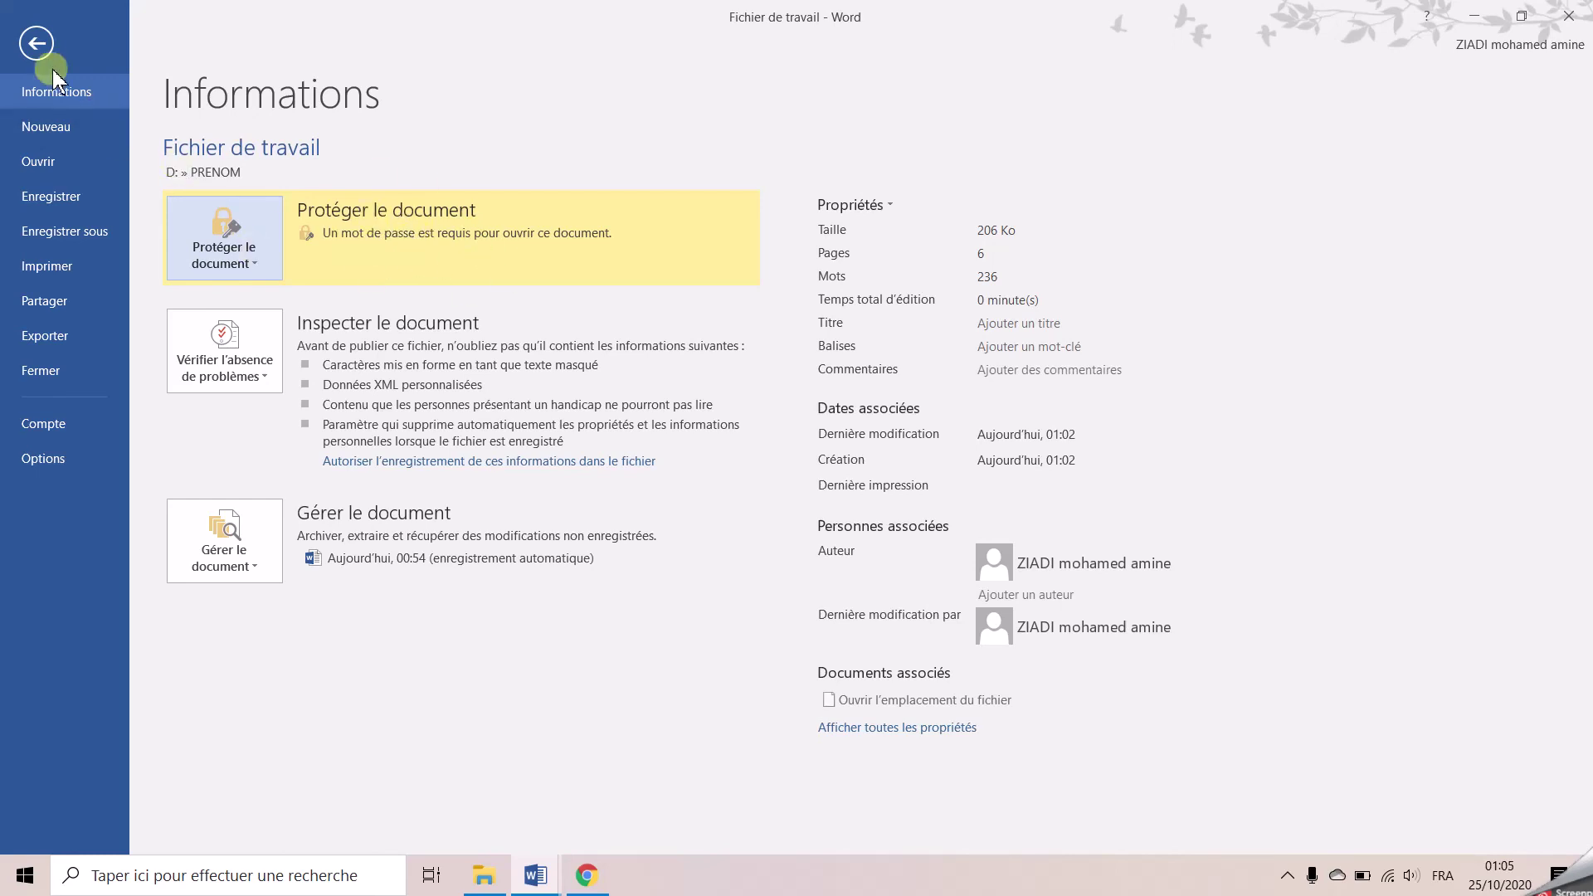
click(37, 43)
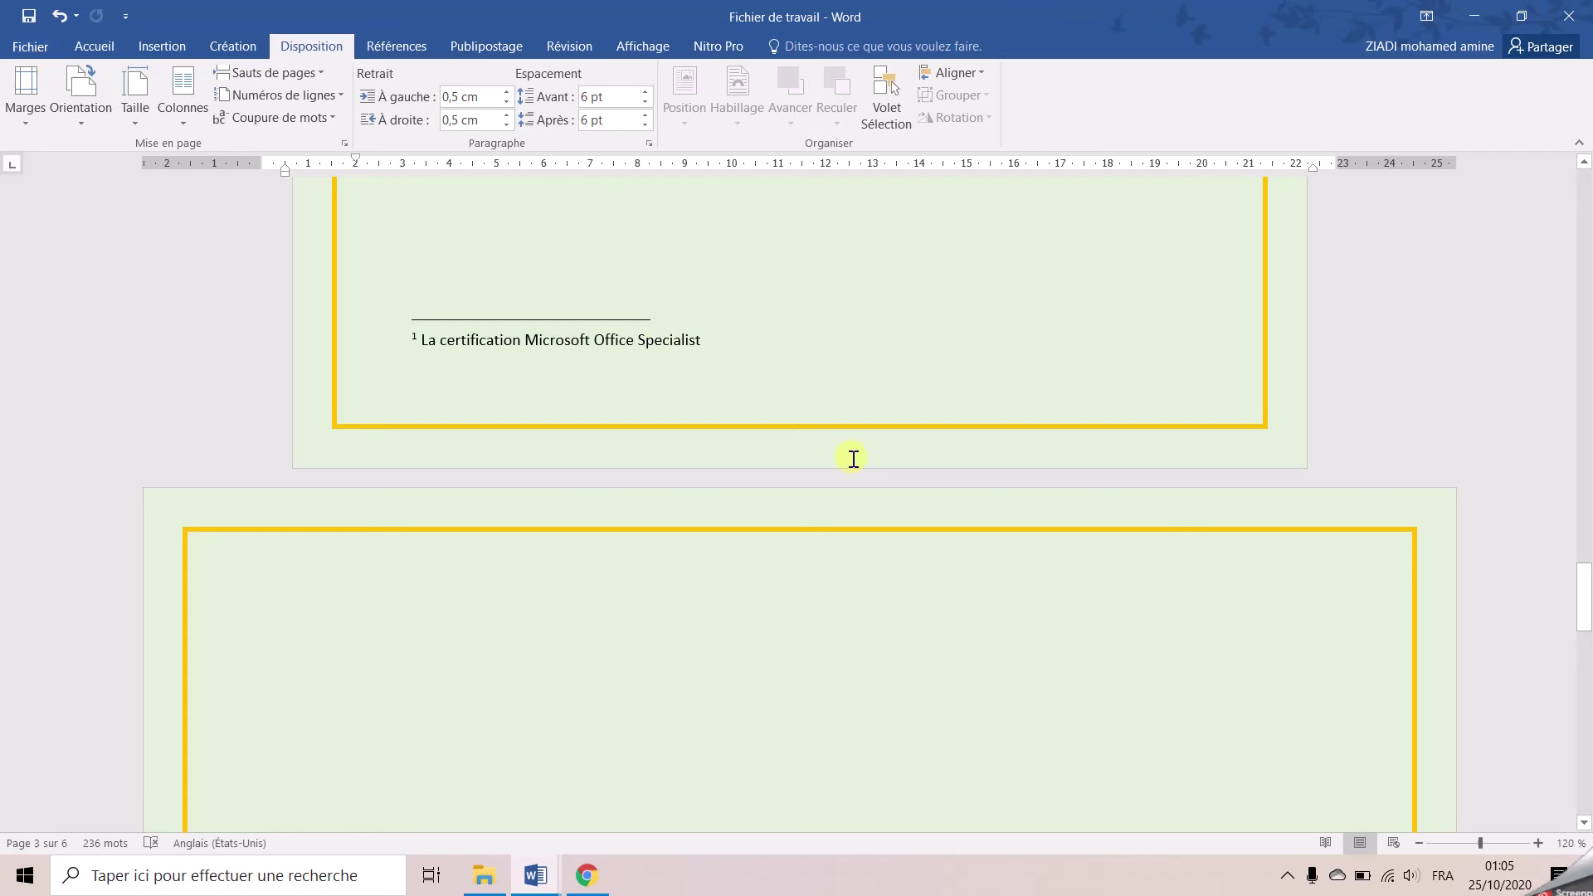